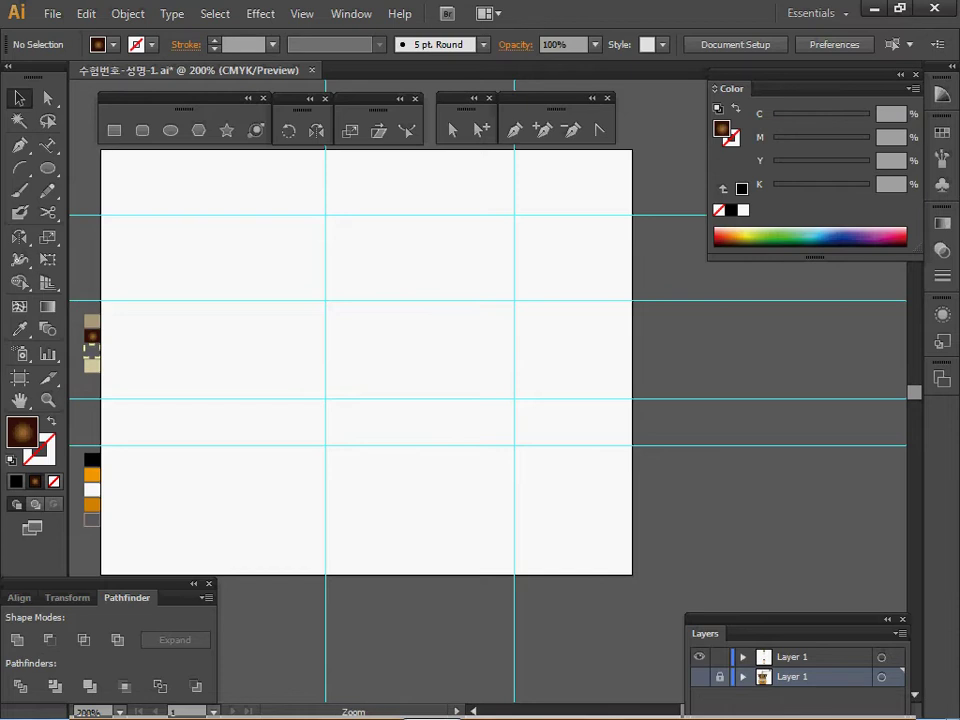
- Reset the fill and stroke to the default white and black, and make the upper layer active
{"action": "left_click", "coordinate": [410, 368], "text": "ctrl"}
{"action": "left_click_drag", "start_coordinate": [410, 368], "coordinate": [360, 422]}
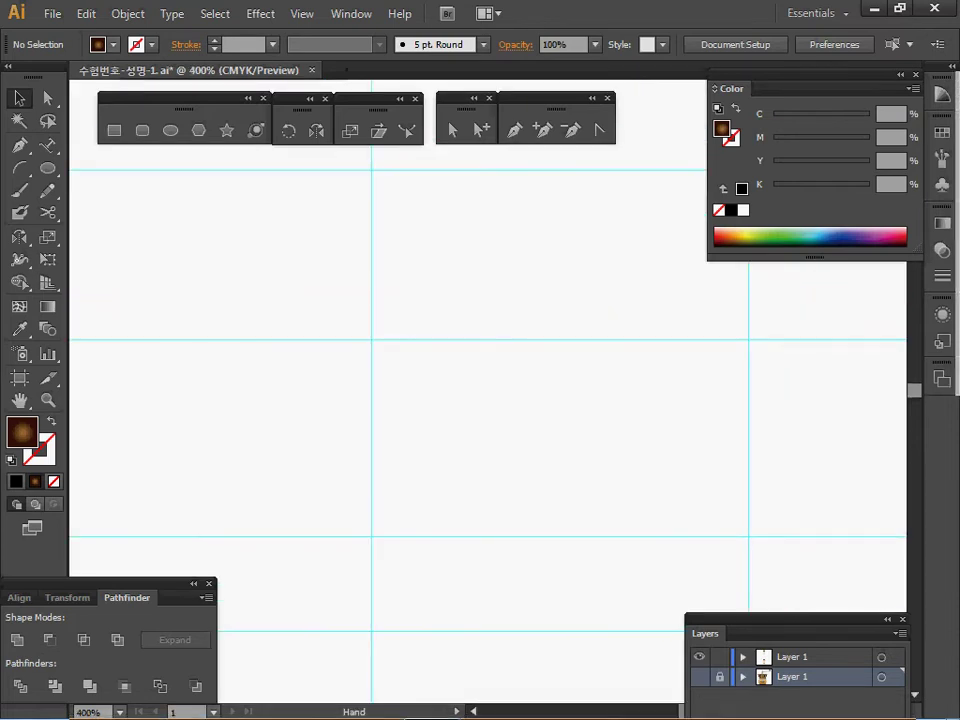
{"action": "key", "text": "d"}
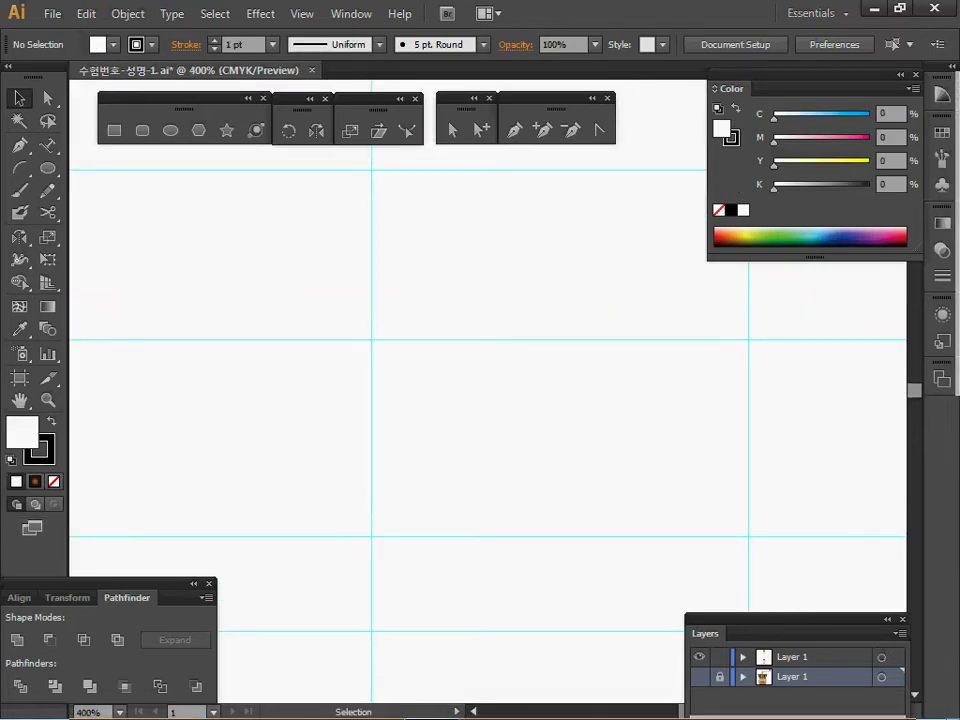
{"action": "key", "text": "ctrl"}
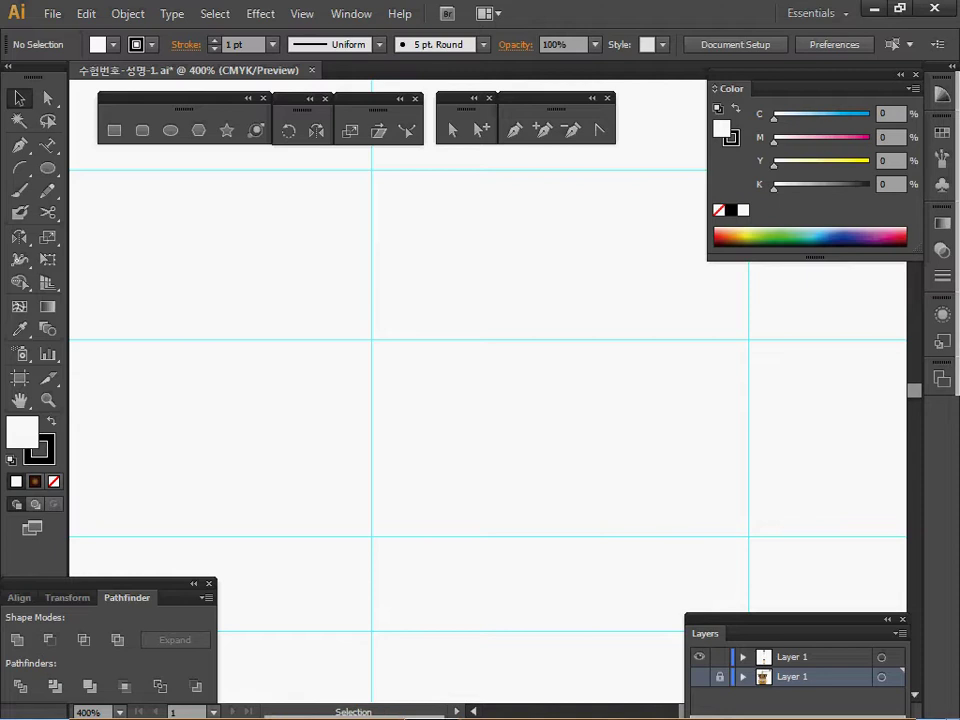
{"action": "left_click", "coordinate": [793, 657]}
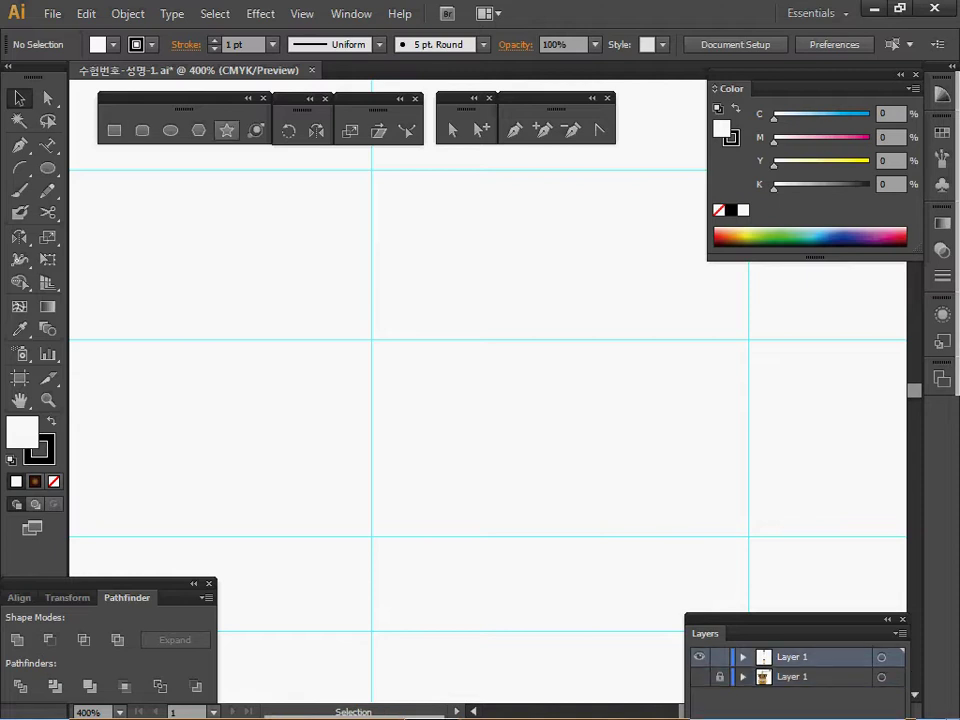
- Create an eight-sided polygon with a 19 mm radius on the artboard
{"action": "left_click", "coordinate": [171, 130]}
{"action": "left_click", "coordinate": [199, 130]}
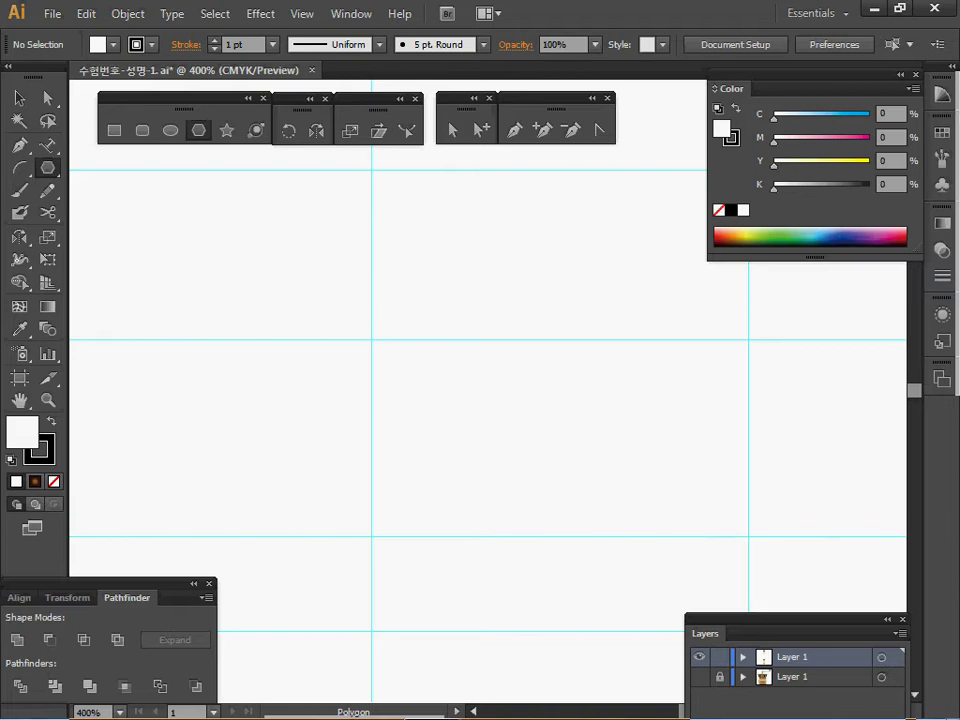
{"action": "left_click", "coordinate": [480, 350]}
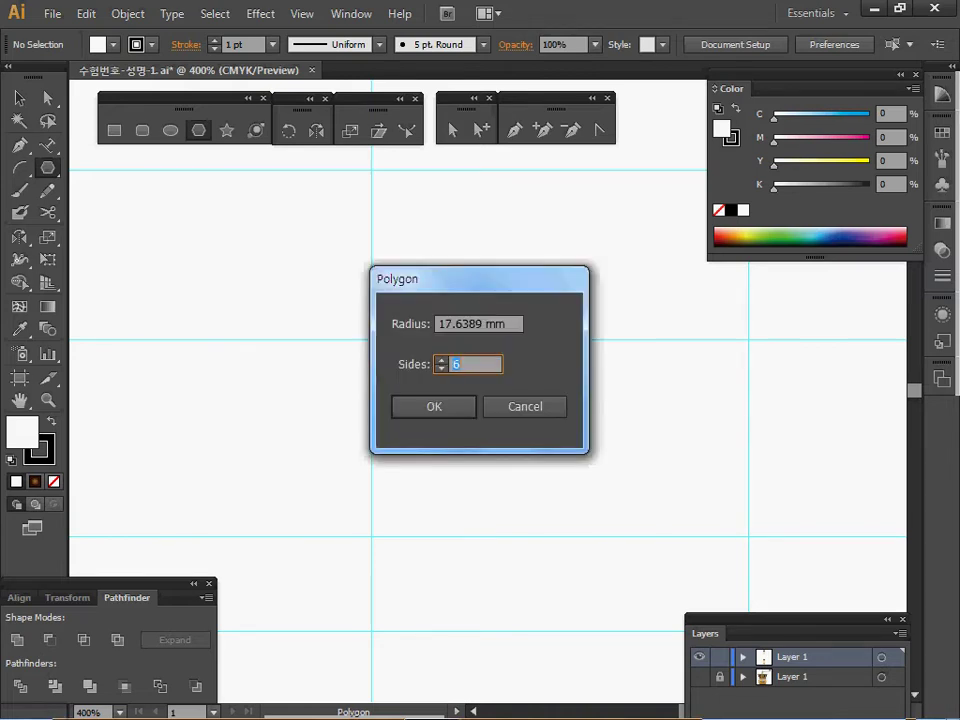
{"action": "key", "text": "Tab"}
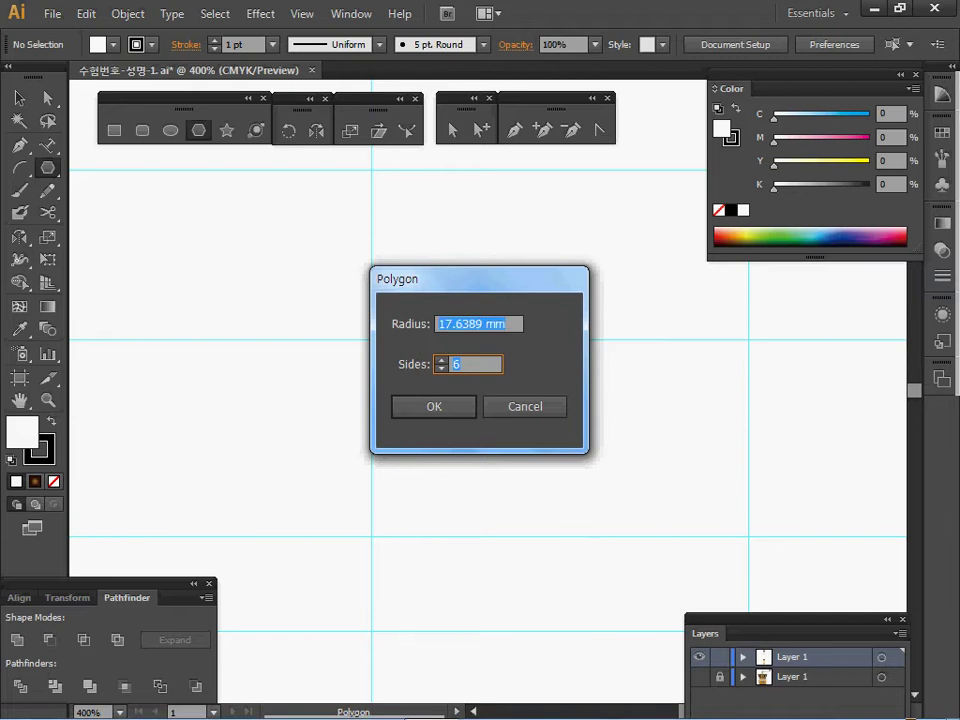
{"action": "type", "text": "19"}
{"action": "key", "text": "Tab"}
{"action": "type", "text": "8"}
{"action": "key", "text": "Return"}
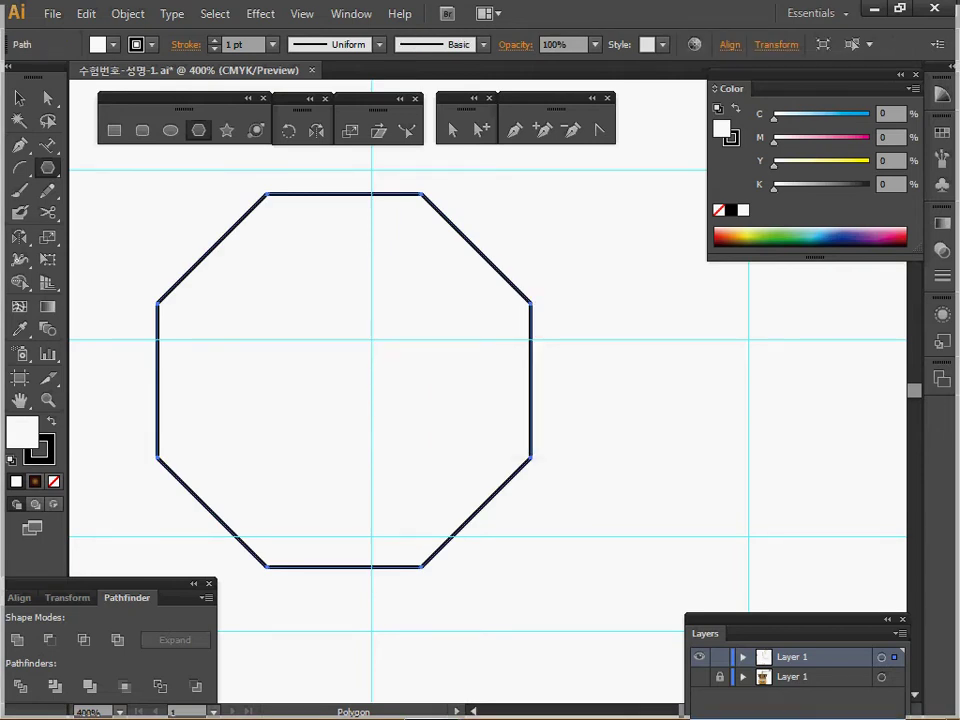
- Show the reference layer in outline view and position the octagon over the reference label's frame, centred on the vertical guide
{"action": "left_click", "coordinate": [699, 677]}
{"action": "key", "text": "ctrl+y"}
{"action": "left_click_drag", "start_coordinate": [400, 490], "coordinate": [457, 287]}
{"action": "left_click_drag", "start_coordinate": [430, 362], "coordinate": [449, 600]}
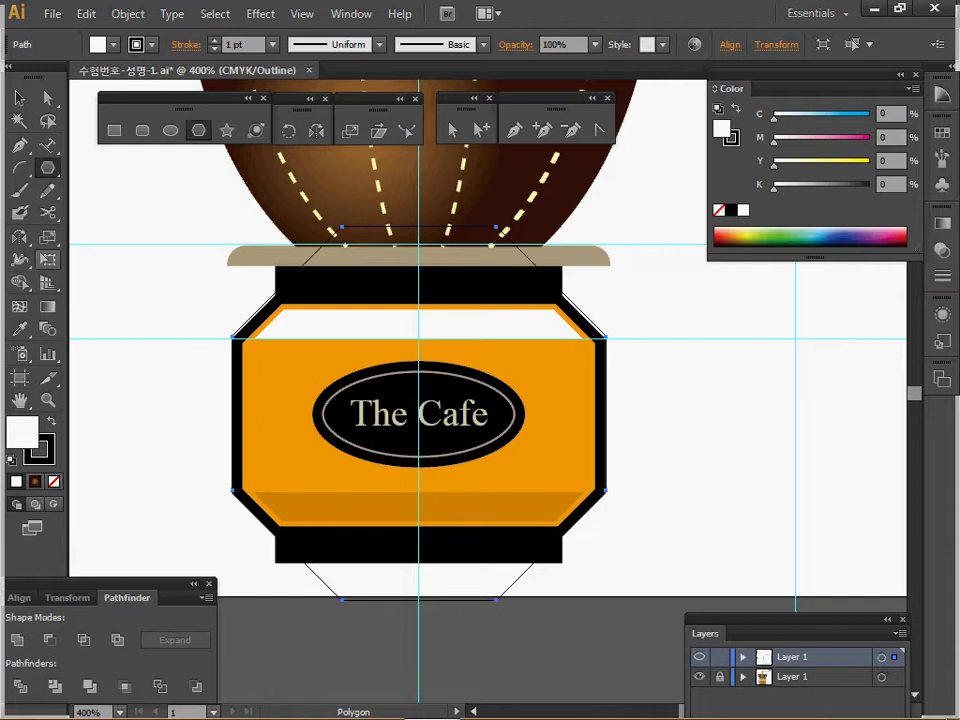
- Draw a rectangle wider than the octagon spanning the height of the reference label frame, and hide the reference layer
{"action": "left_click", "coordinate": [114, 130]}
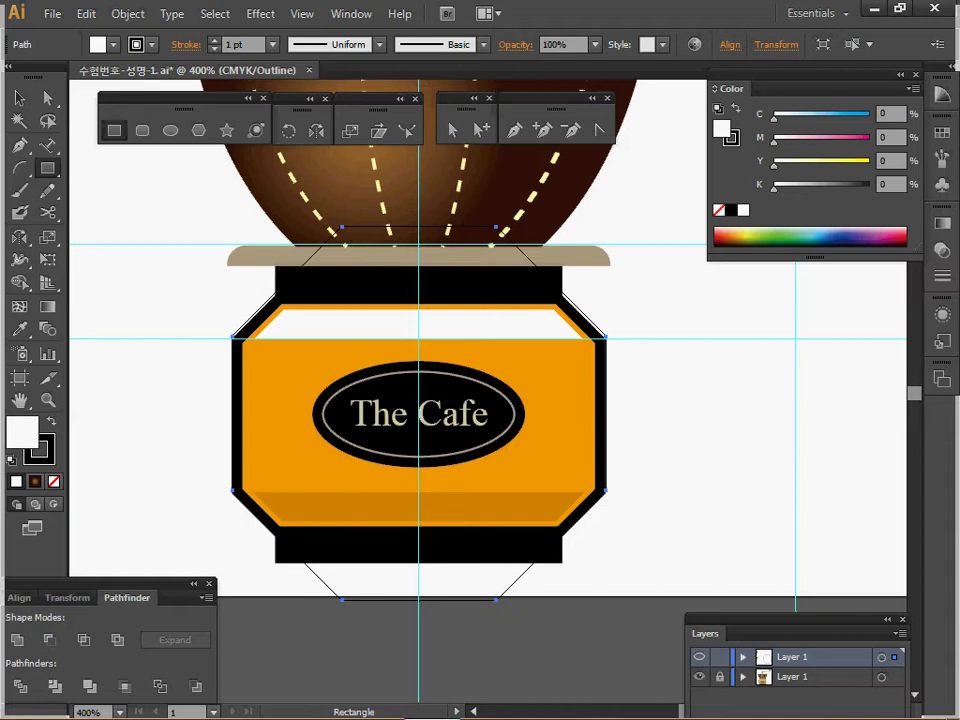
{"action": "left_click_drag", "start_coordinate": [140, 292], "coordinate": [678, 537]}
{"action": "key", "text": "ctrl+y"}
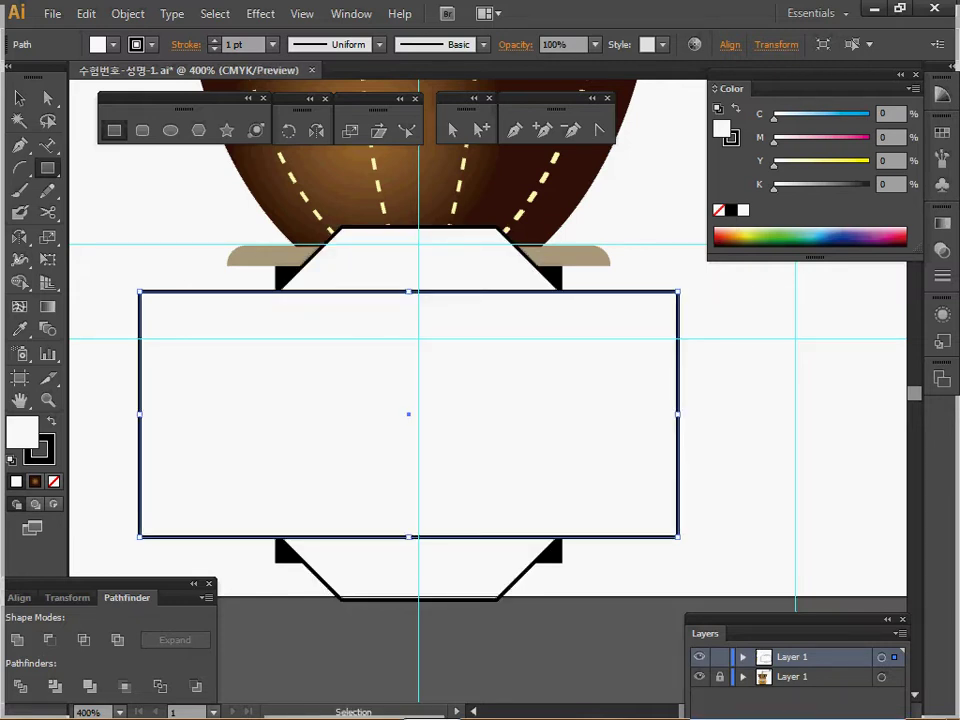
{"action": "key", "text": "ctrl+y"}
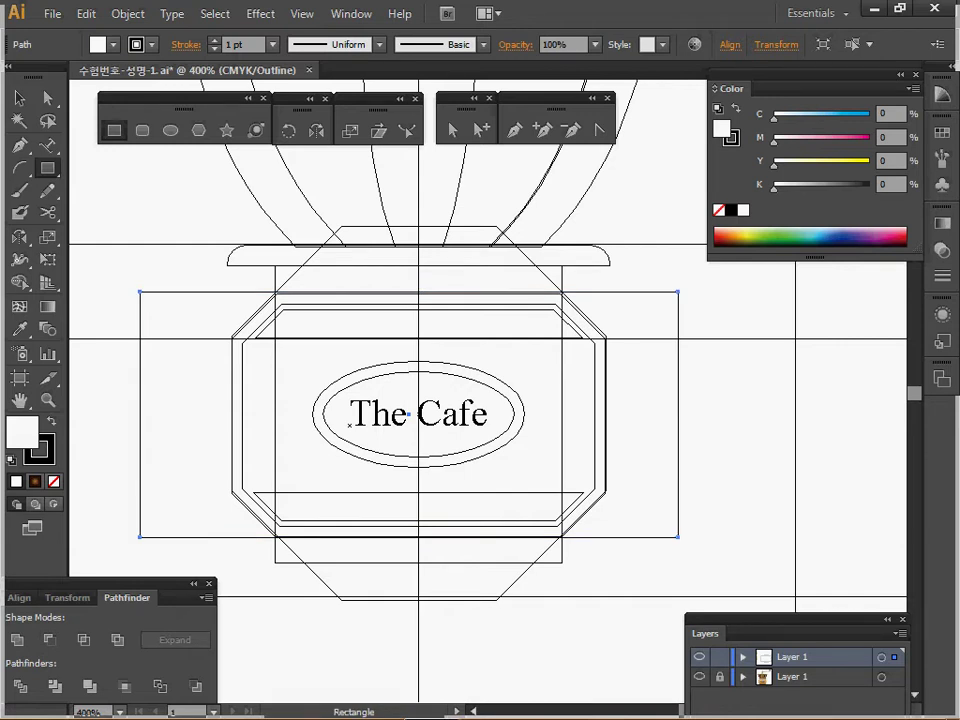
{"action": "left_click", "coordinate": [699, 677]}
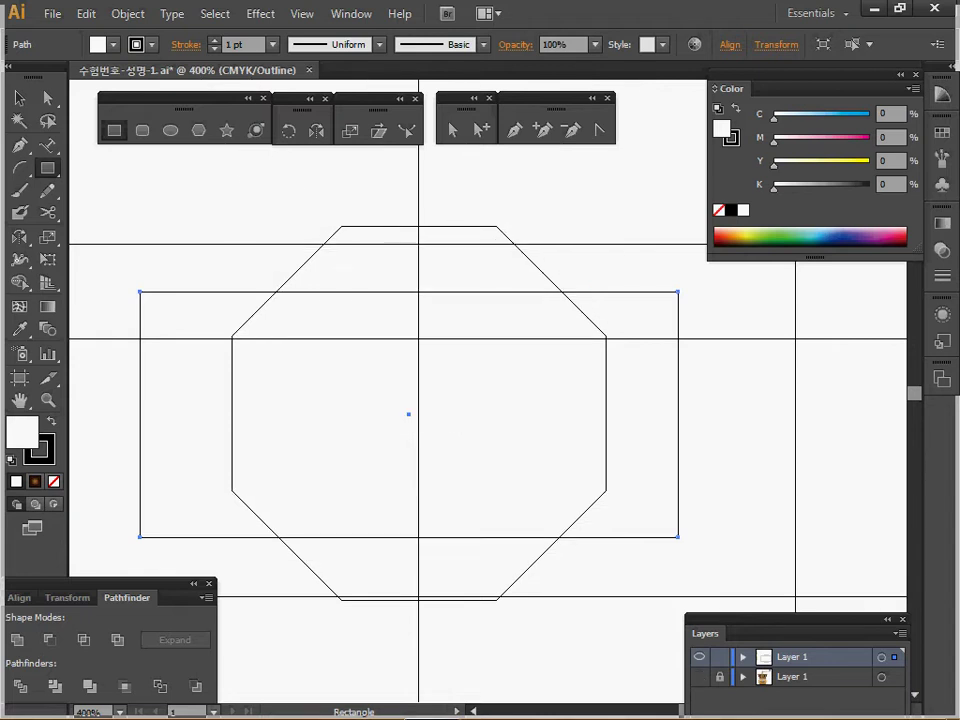
- Return to preview mode and intersect the rectangle with the octagon, keeping only their overlapping area as the label shape
{"action": "key", "text": "ctrl+y"}
{"action": "key", "text": "ctrl+shift+a"}
{"action": "left_click_drag", "start_coordinate": [214, 193], "coordinate": [300, 300]}
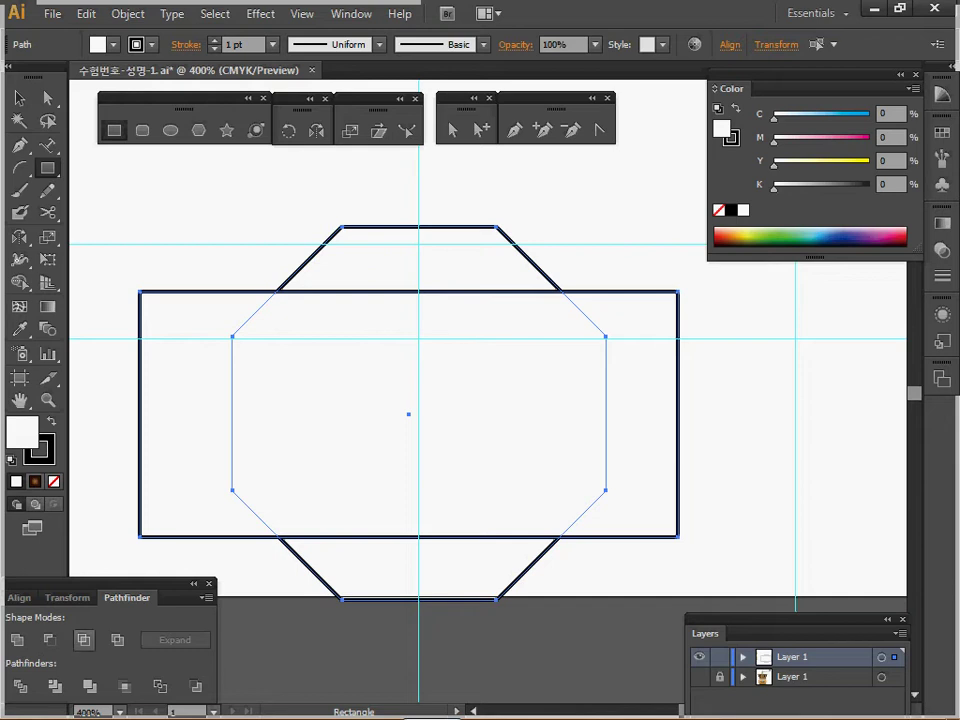
{"action": "left_click", "coordinate": [84, 640]}
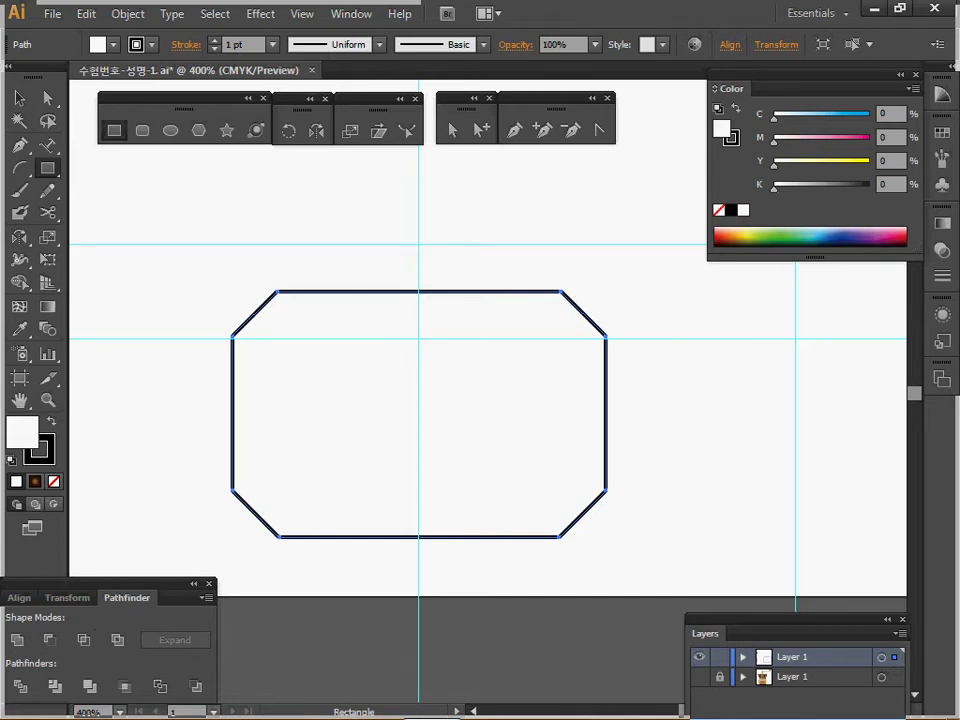
- Give the label shape a black fill and remove its stroke
{"action": "key", "text": "shift+x"}
{"action": "key", "text": "x"}
{"action": "key", "text": "slash"}
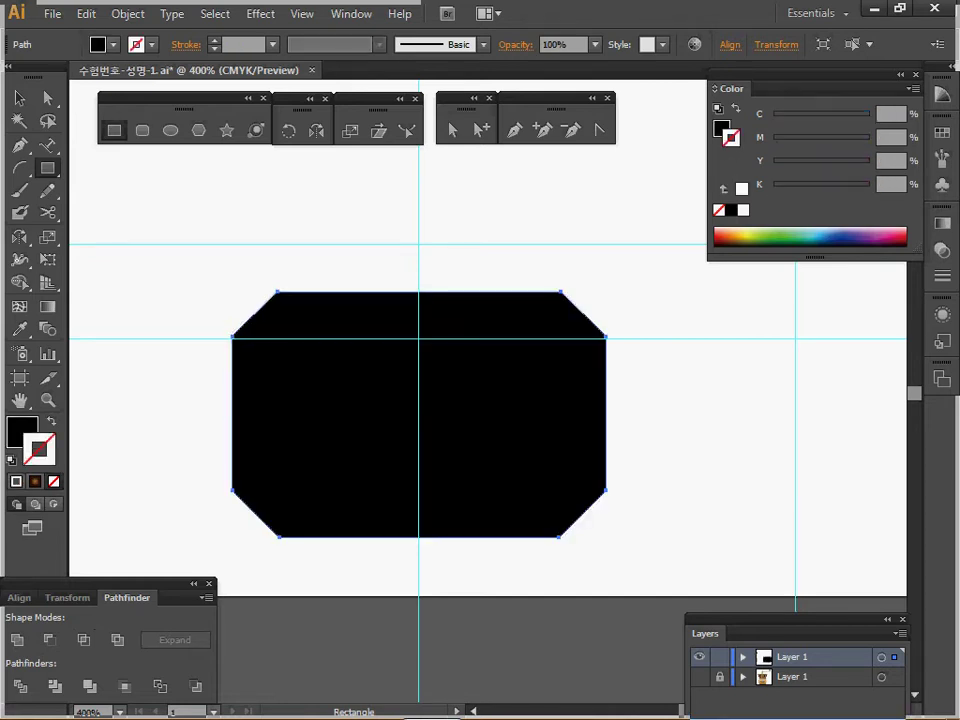
{"action": "key", "text": "x"}
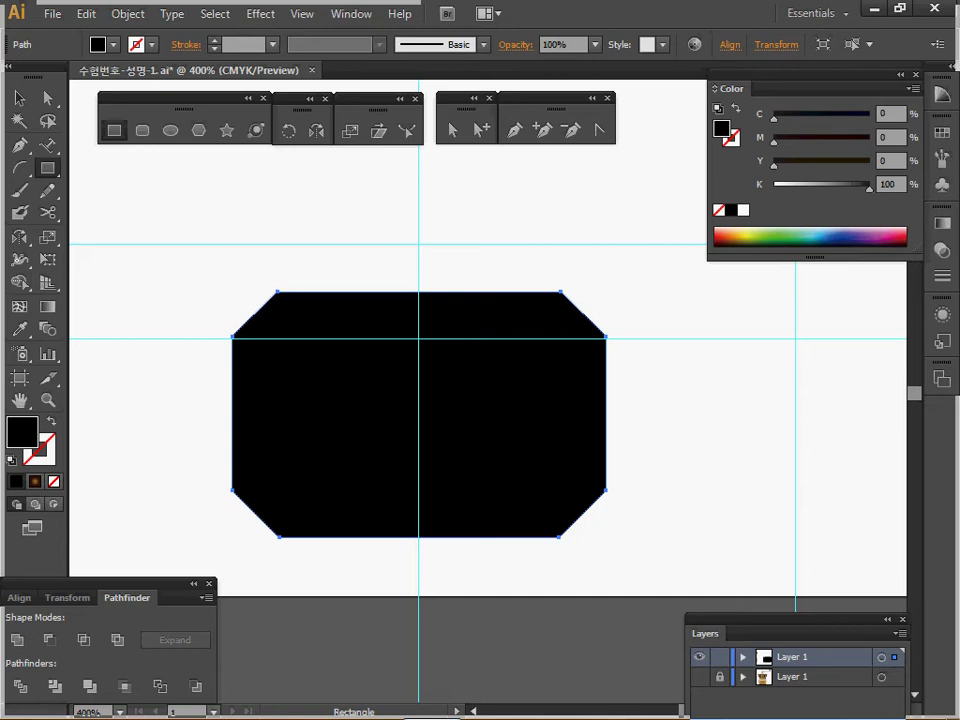
- Offset the black label shape's path by -1 mm with miter joins and a miter limit of 4
{"action": "key", "text": "space"}
{"action": "mouse_move", "coordinate": [480, 420]}
{"action": "left_mouse_down"}
{"action": "mouse_move", "coordinate": [472, 448]}
{"action": "mouse_move", "coordinate": [472, 414]}
{"action": "left_mouse_up"}
{"action": "key", "text": "space"}
{"action": "left_click", "coordinate": [128, 14]}
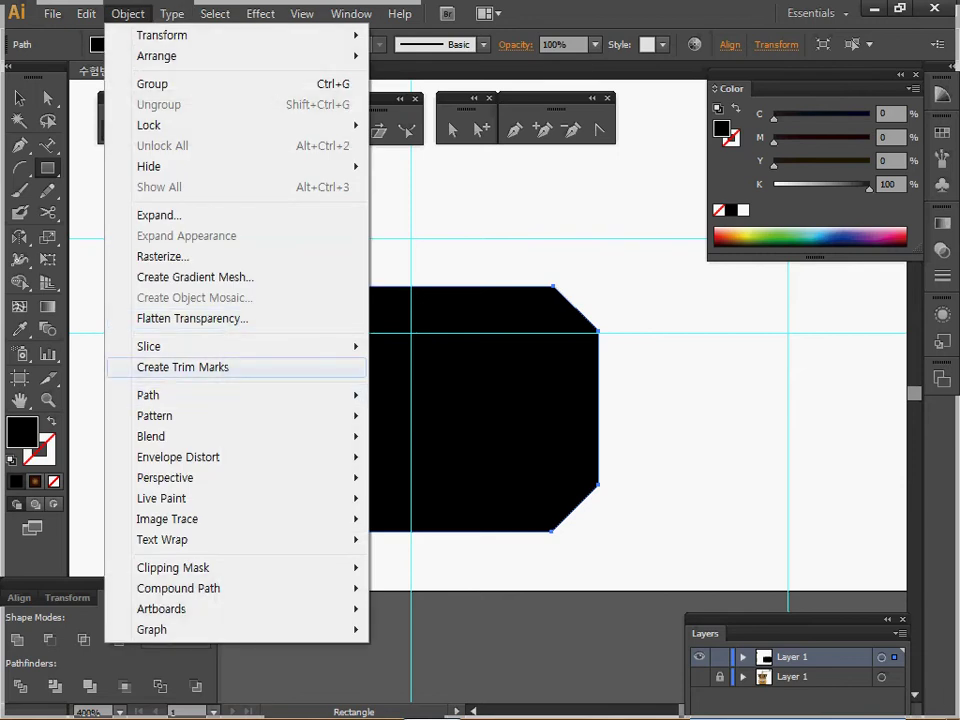
{"action": "mouse_move", "coordinate": [200, 395]}
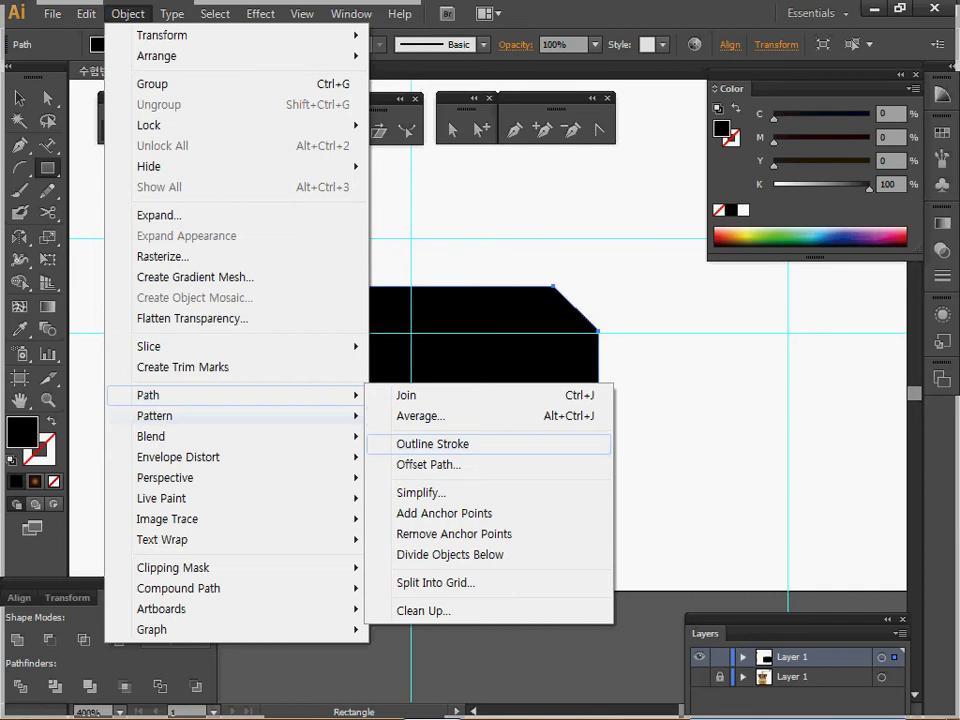
{"action": "left_click", "coordinate": [428, 464]}
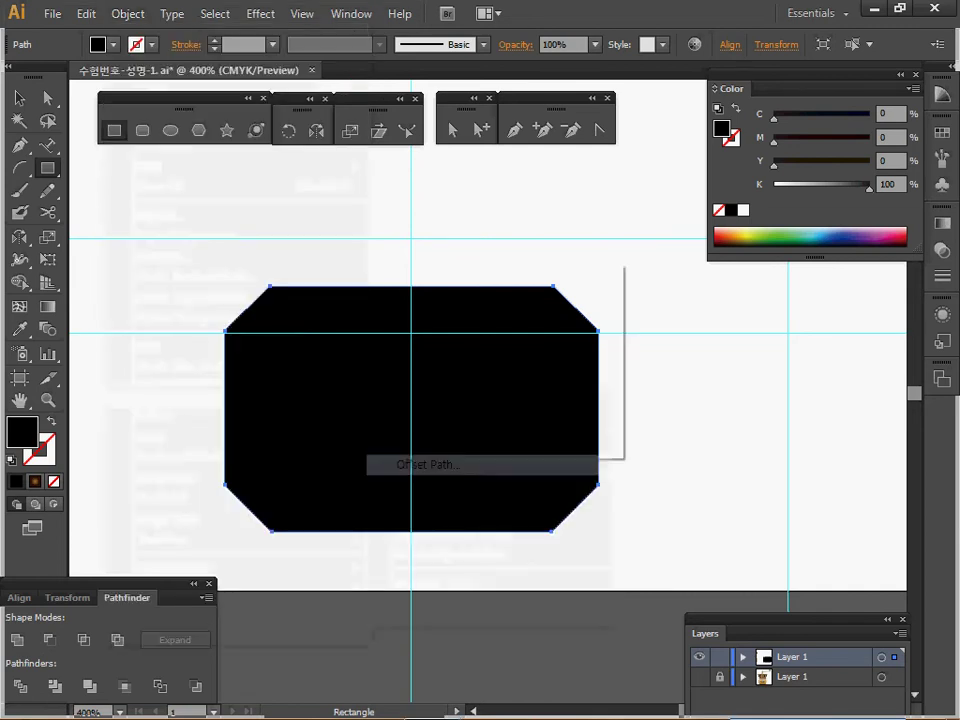
{"action": "type", "text": "-1"}
{"action": "key", "text": "Tab"}
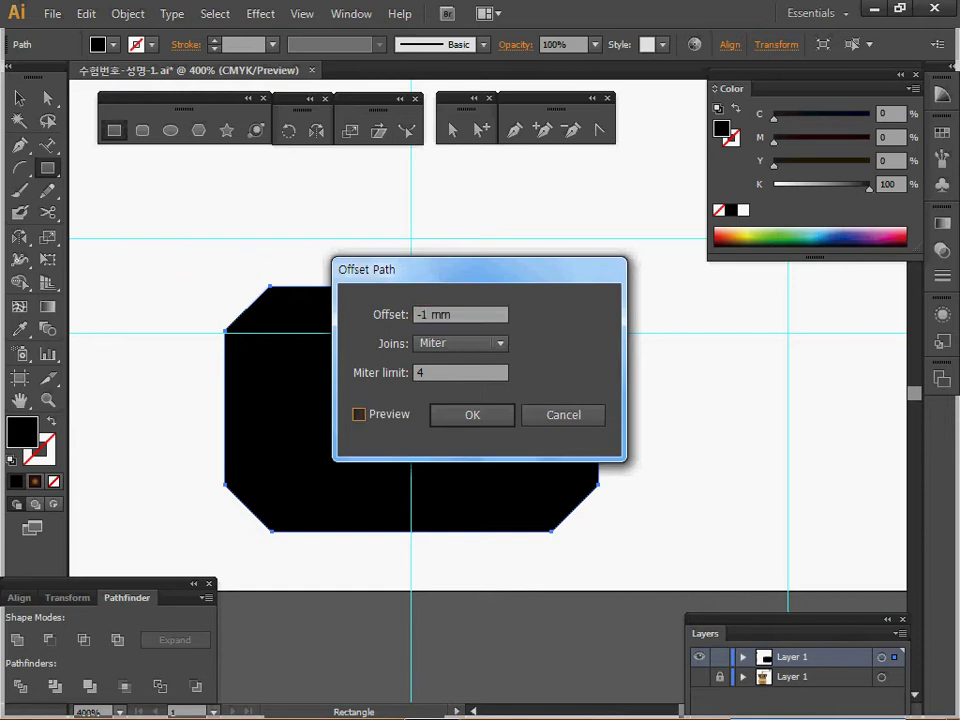
{"action": "key", "text": "space"}
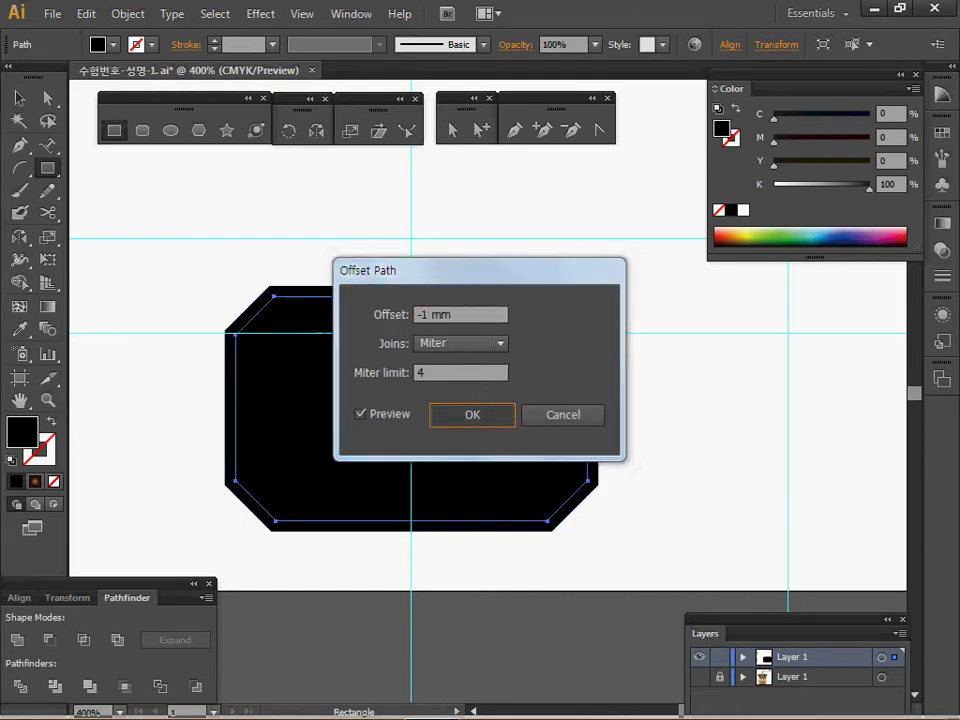
{"action": "key", "text": "Return"}
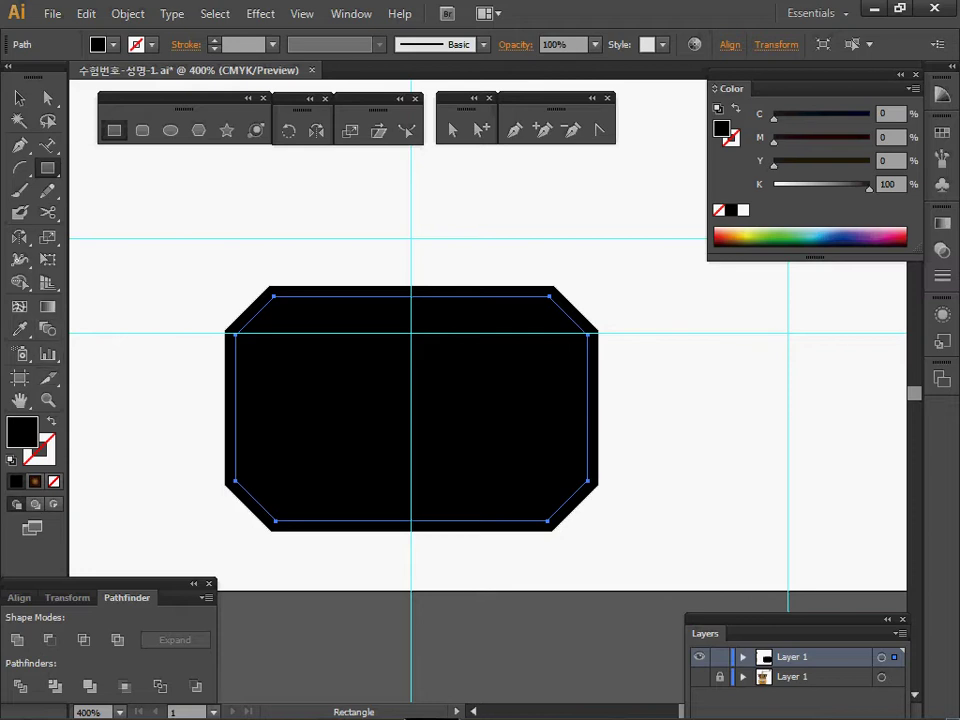
- Offset the inner label path by a further -0.5 mm
{"action": "left_click", "coordinate": [128, 14]}
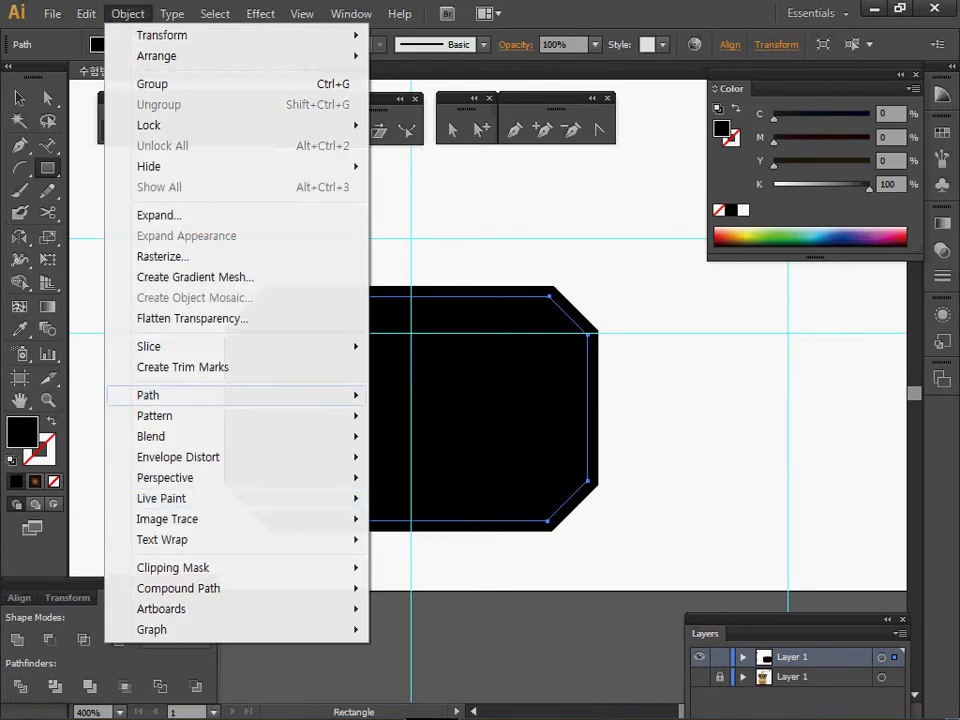
{"action": "mouse_move", "coordinate": [250, 395]}
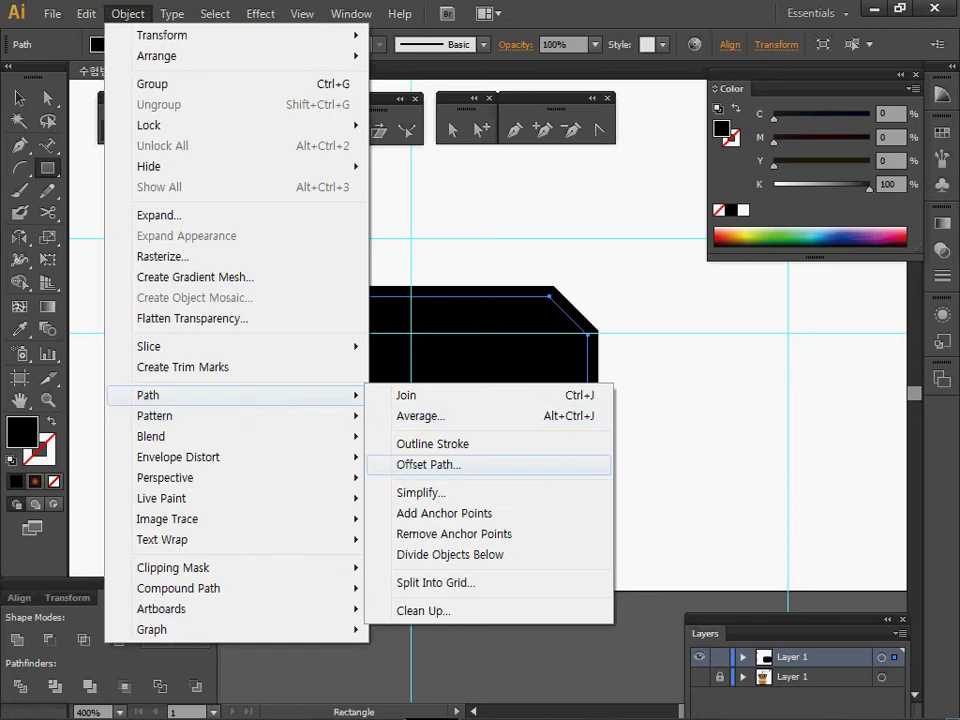
{"action": "left_click", "coordinate": [428, 464]}
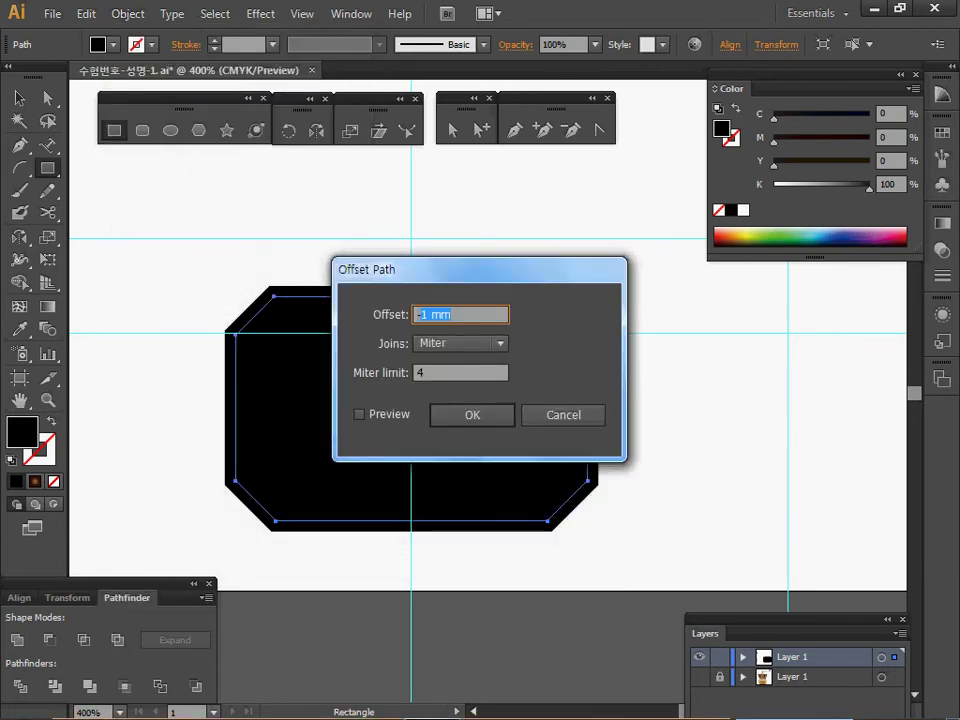
{"action": "type", "text": "-.5"}
{"action": "key", "text": "Tab"}
{"action": "key", "text": "Return"}
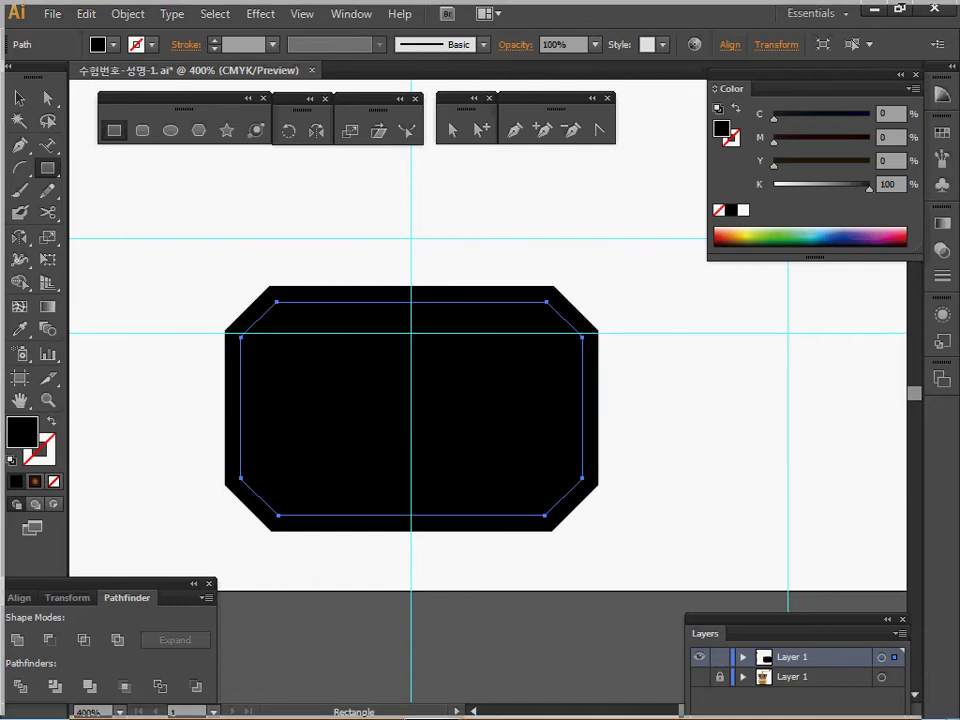
- Fill the innermost label path with white and remove its stroke
{"action": "key", "text": "d"}
{"action": "key", "text": "x"}
{"action": "key", "text": "slash"}
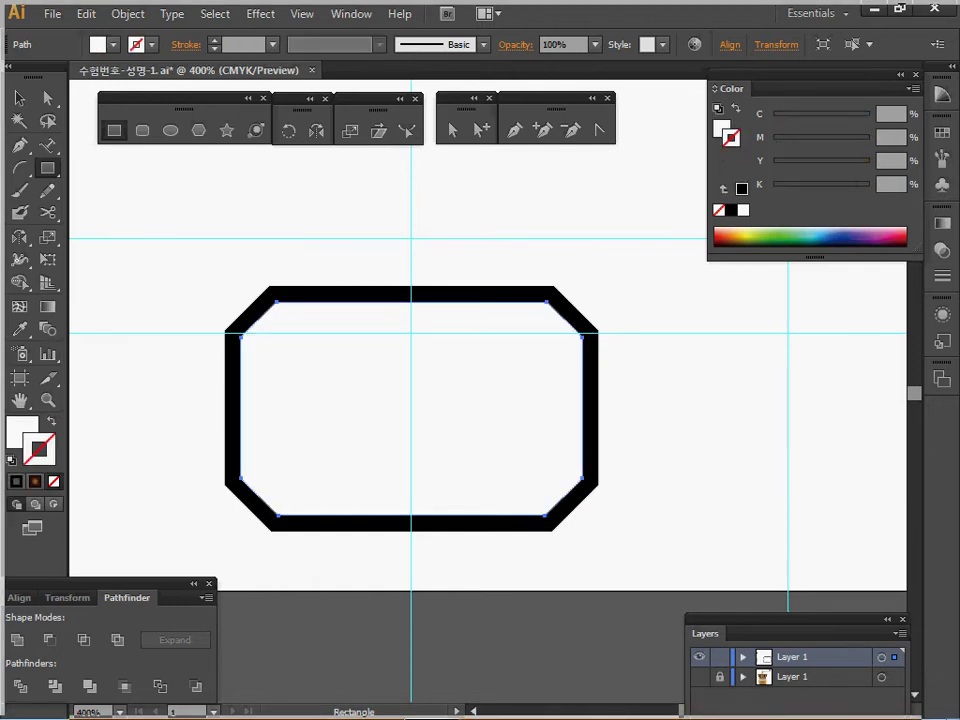
{"action": "left_click", "coordinate": [20, 430]}
- Fill the middle label path with the sampled orange, C 0, M 50, Y 100, K 0, using the Eyedropper
{"action": "left_click", "coordinate": [238, 425], "text": "ctrl"}
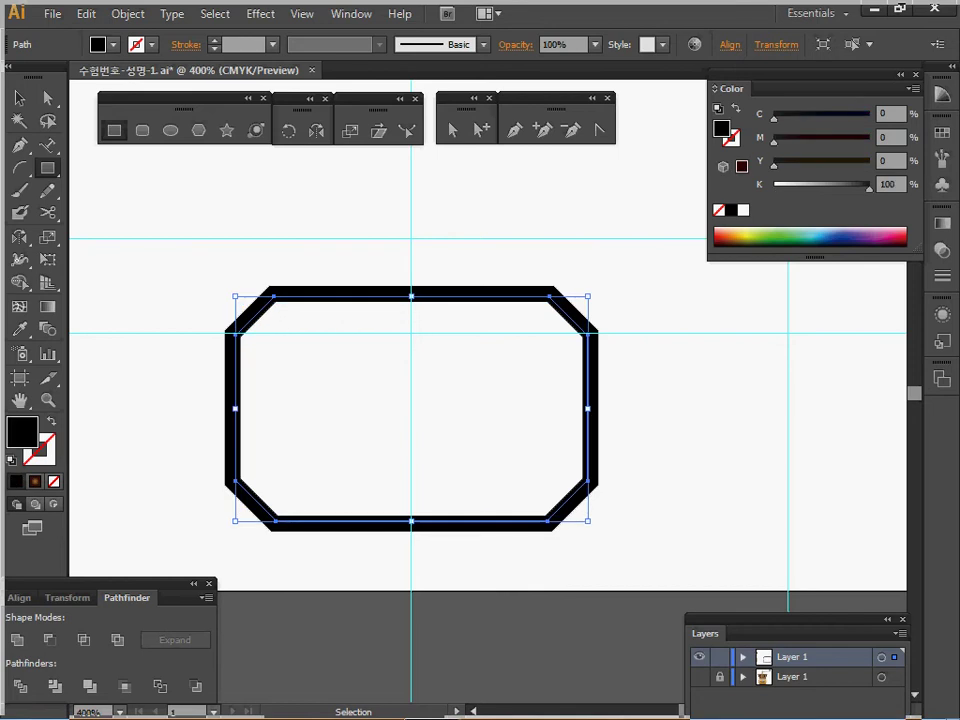
{"action": "key", "text": "ctrl+y"}
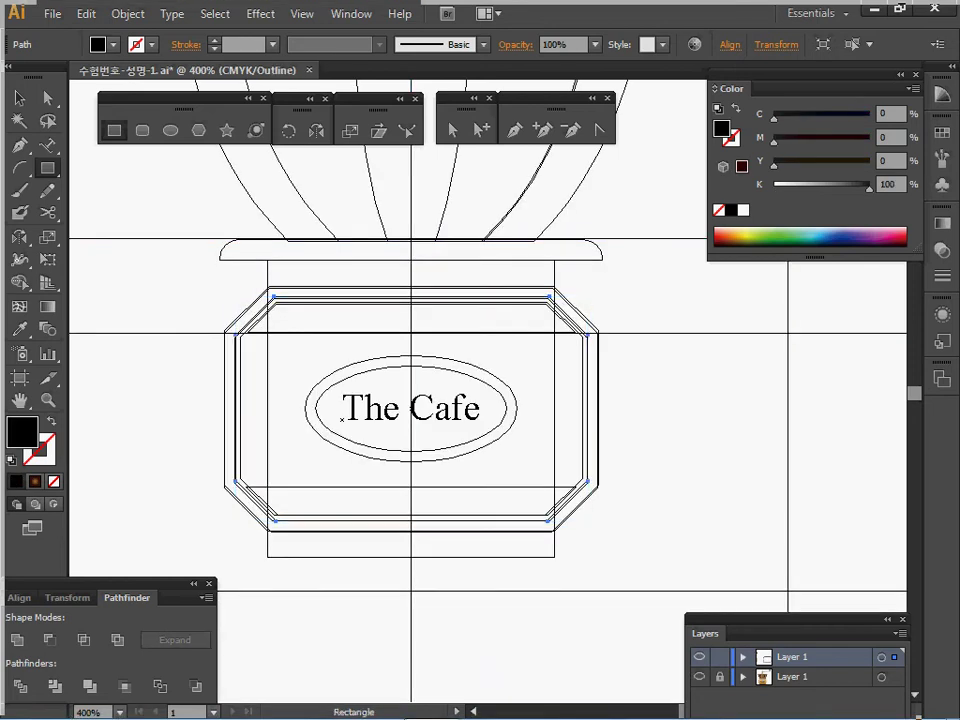
{"action": "key", "text": "ctrl+y"}
{"action": "key", "text": "m"}
{"action": "key", "text": "i"}
{"action": "key", "text": "ctrl+shift+w"}
{"action": "key", "text": "ctrl+y"}
{"action": "key", "text": "v"}
{"action": "key", "text": "z"}
{"action": "left_click", "coordinate": [498, 400], "text": "ctrl"}
{"action": "left_click_drag", "start_coordinate": [498, 400], "coordinate": [556, 377]}
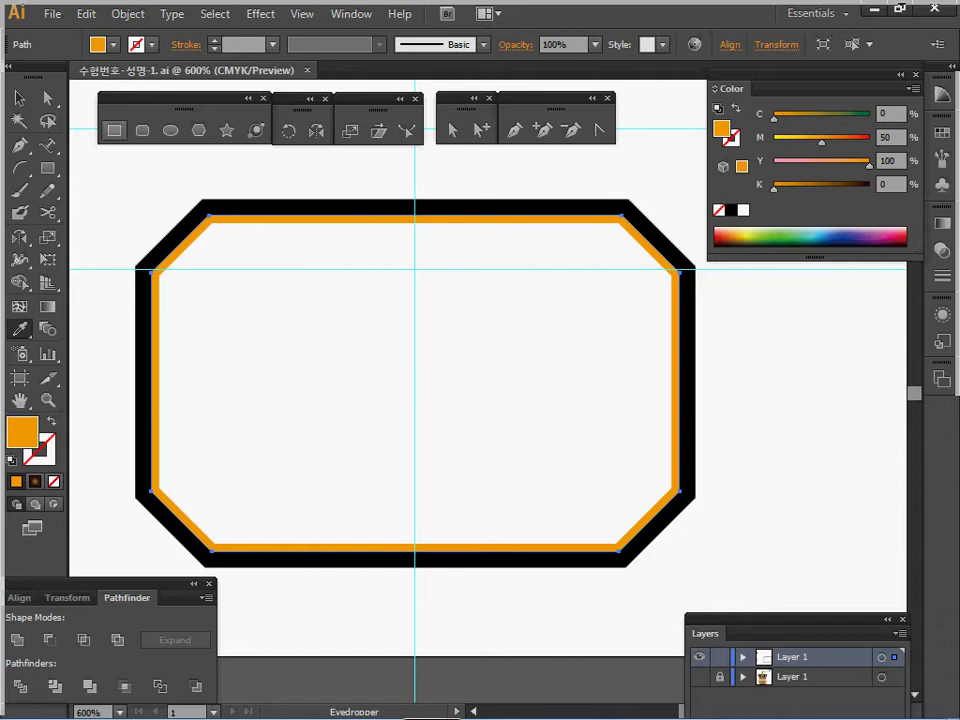
- Draw an orange rectangle across the label from the guide to the reference's lower band edge, and select the innermost white path with it
{"action": "key", "text": "v"}
{"action": "key", "text": "ctrl+shift+a"}
{"action": "key", "text": "m"}
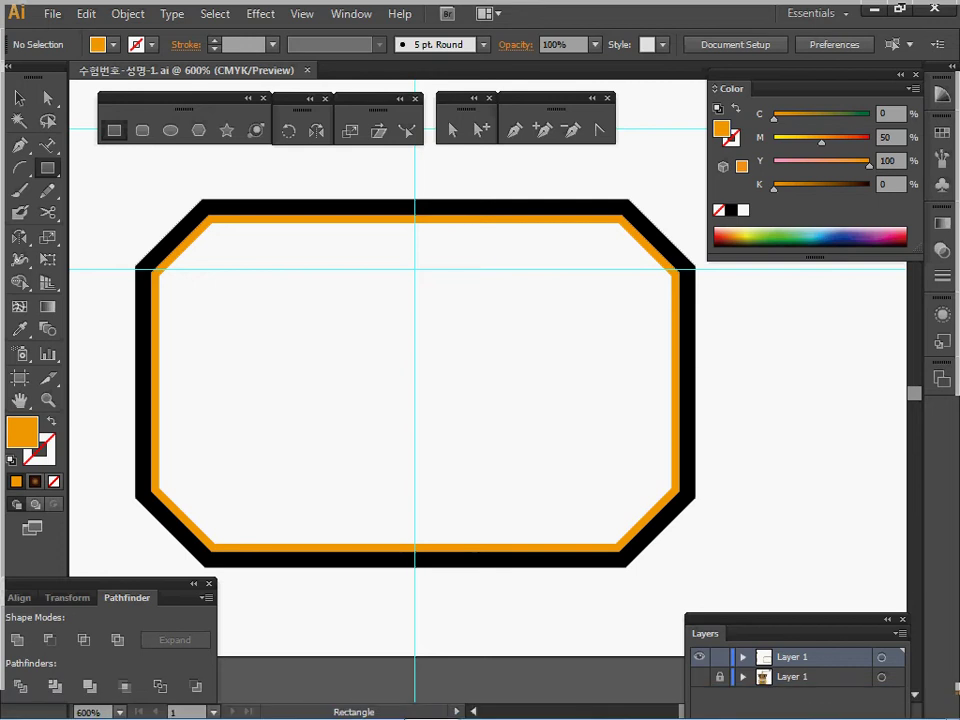
{"action": "key", "text": "ctrl+y"}
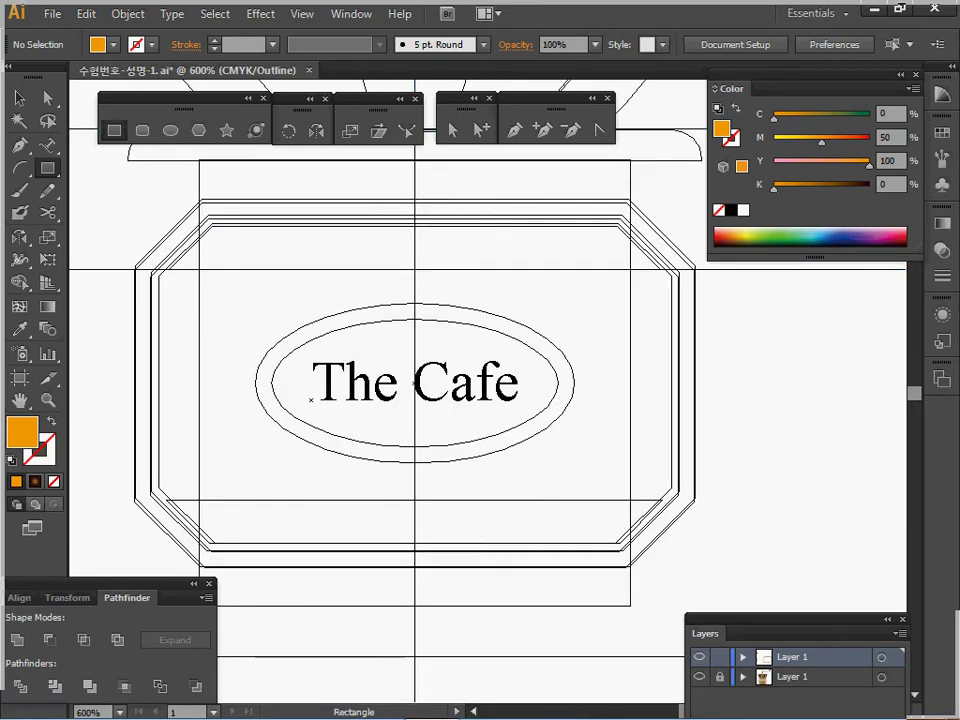
{"action": "left_click_drag", "start_coordinate": [102, 270], "coordinate": [802, 500]}
{"action": "key", "text": "ctrl+y"}
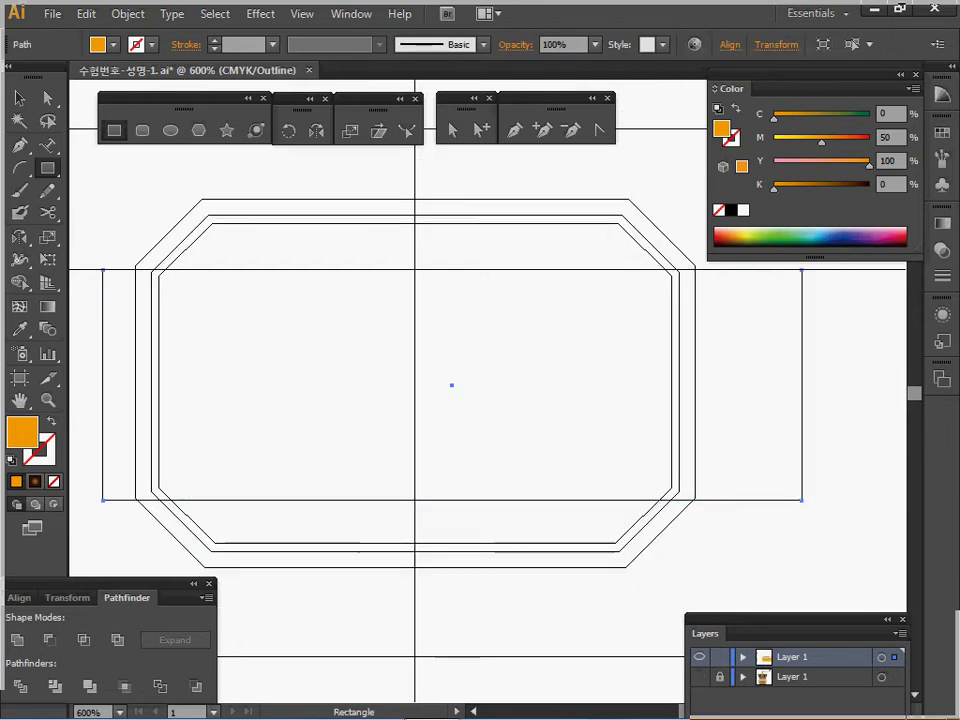
{"action": "left_click", "coordinate": [540, 524], "text": "ctrl+shift"}
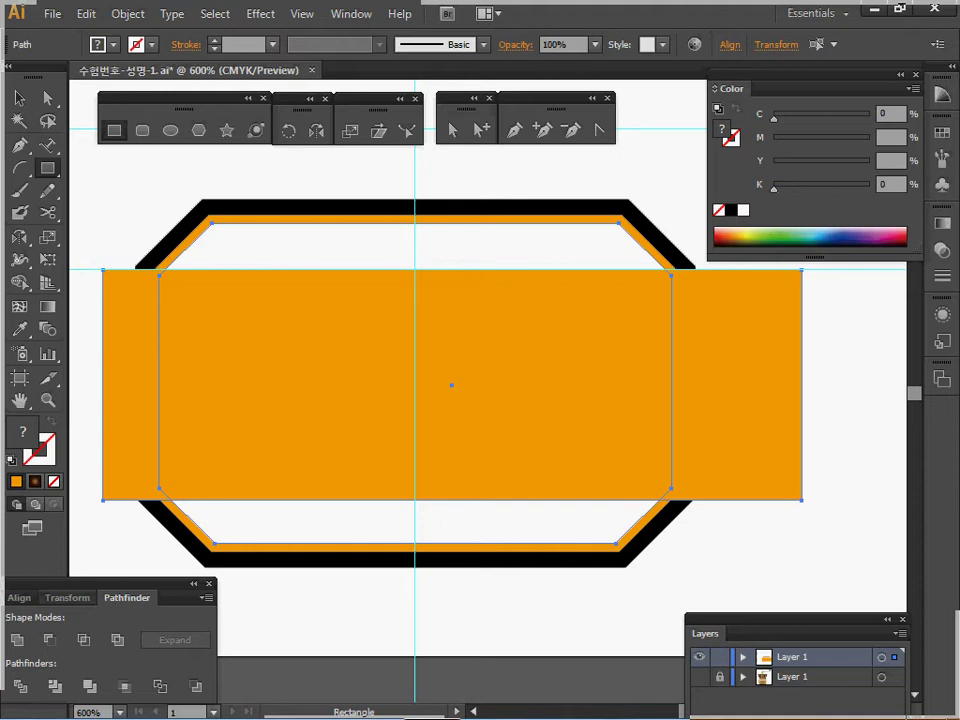
- Subtract the orange rectangle from the innermost white path with Minus Front, and isolate the lower white piece of the resulting group
{"action": "left_click", "coordinate": [50, 640]}
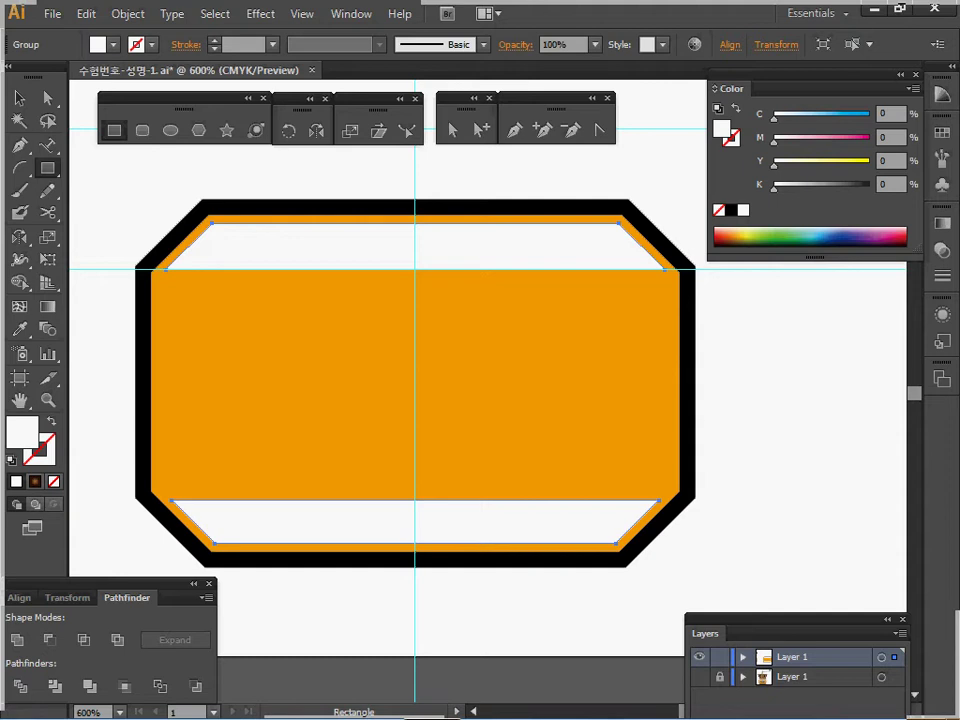
{"action": "key", "text": "v"}
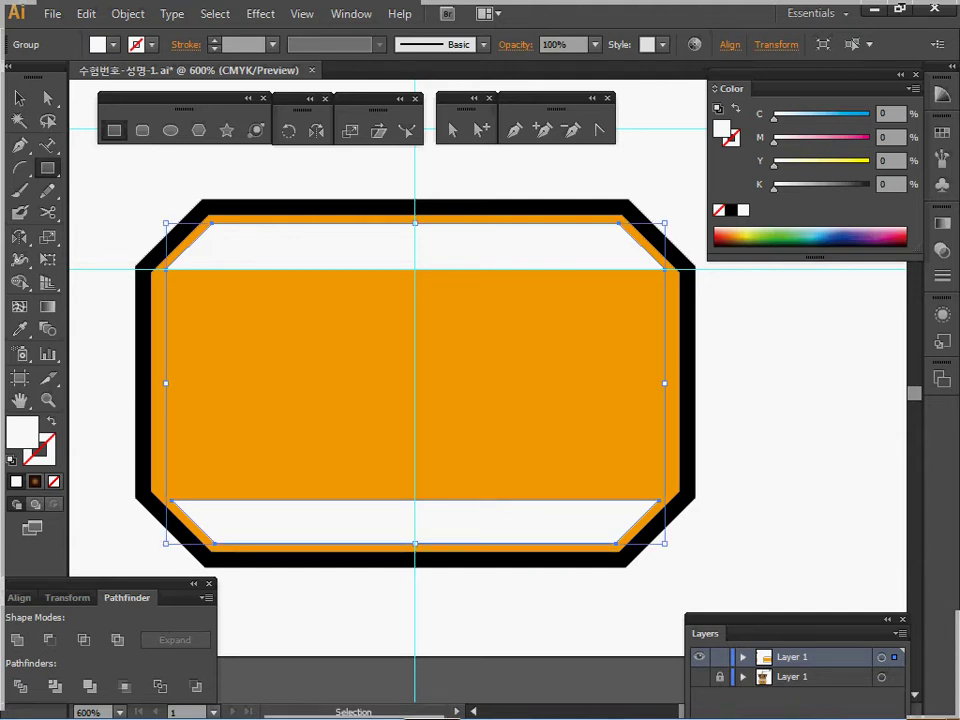
{"action": "double_click", "coordinate": [400, 246]}
{"action": "left_click", "coordinate": [490, 522], "text": "ctrl"}
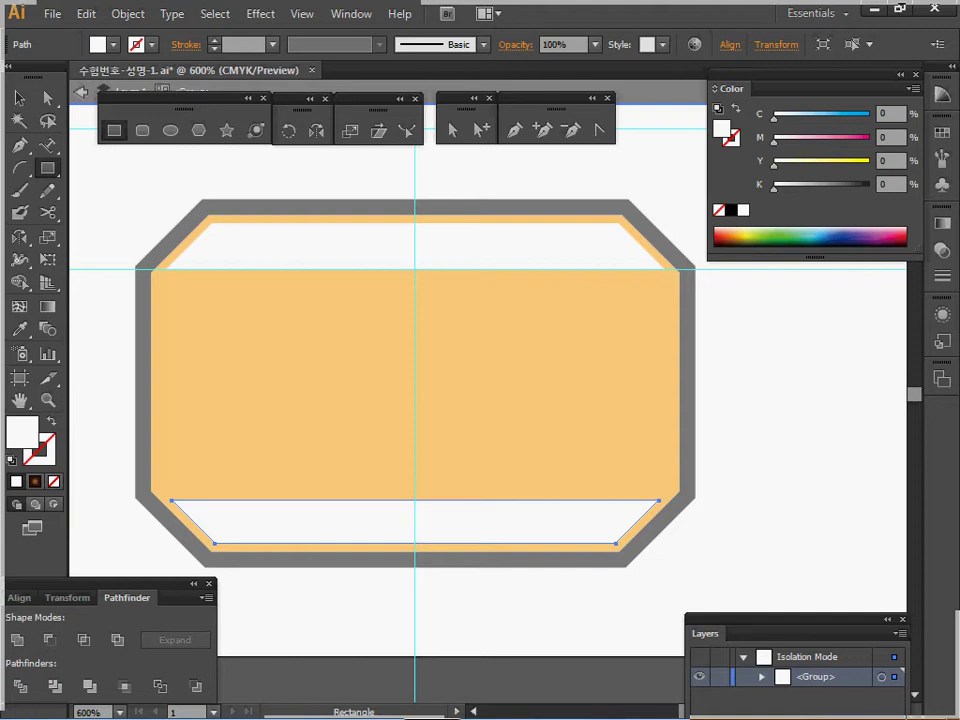
- Fill the lower white piece with C 0, M 50, Y 100, K 20 and leave isolation mode
{"action": "double_click", "coordinate": [886, 138]}
{"action": "type", "text": "50"}
{"action": "key", "text": "BackSpace"}
{"action": "key", "text": "BackSpace"}
{"action": "type", "text": "100"}
{"action": "key", "text": "ctrl+a"}
{"action": "type", "text": "50"}
{"action": "key", "text": "Tab"}
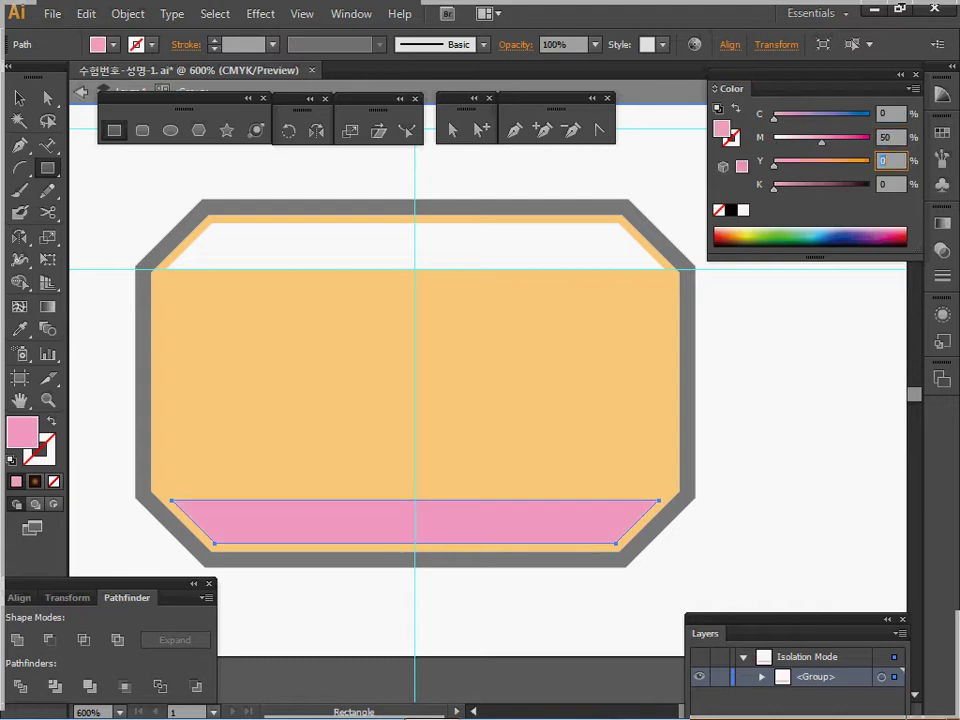
{"action": "type", "text": "100"}
{"action": "key", "text": "Tab"}
{"action": "type", "text": "2"}
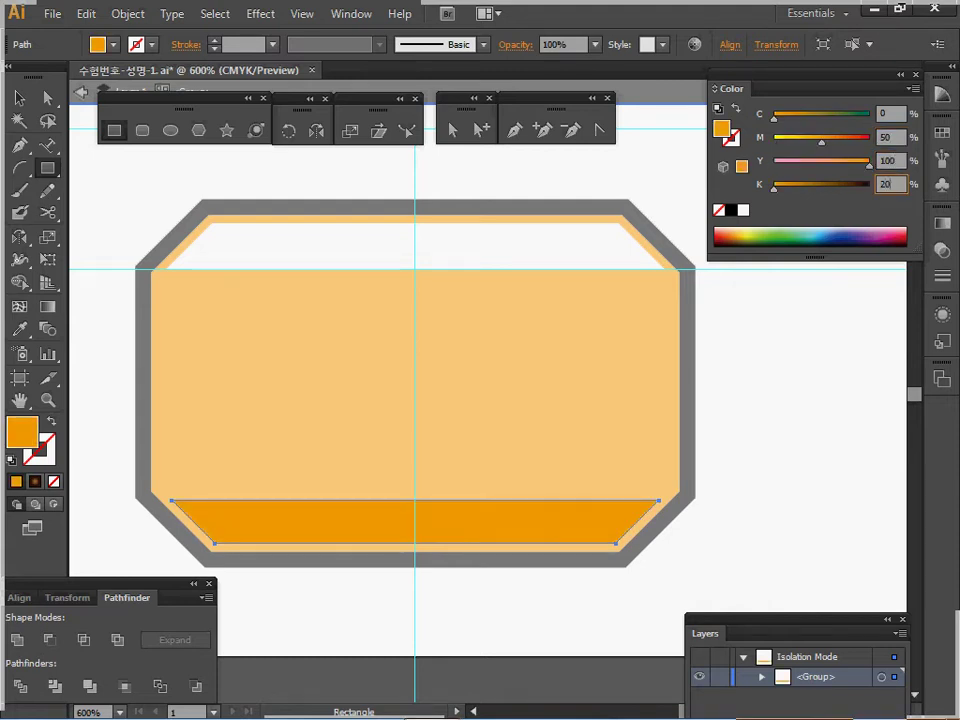
{"action": "type", "text": "0"}
{"action": "key", "text": "Return"}
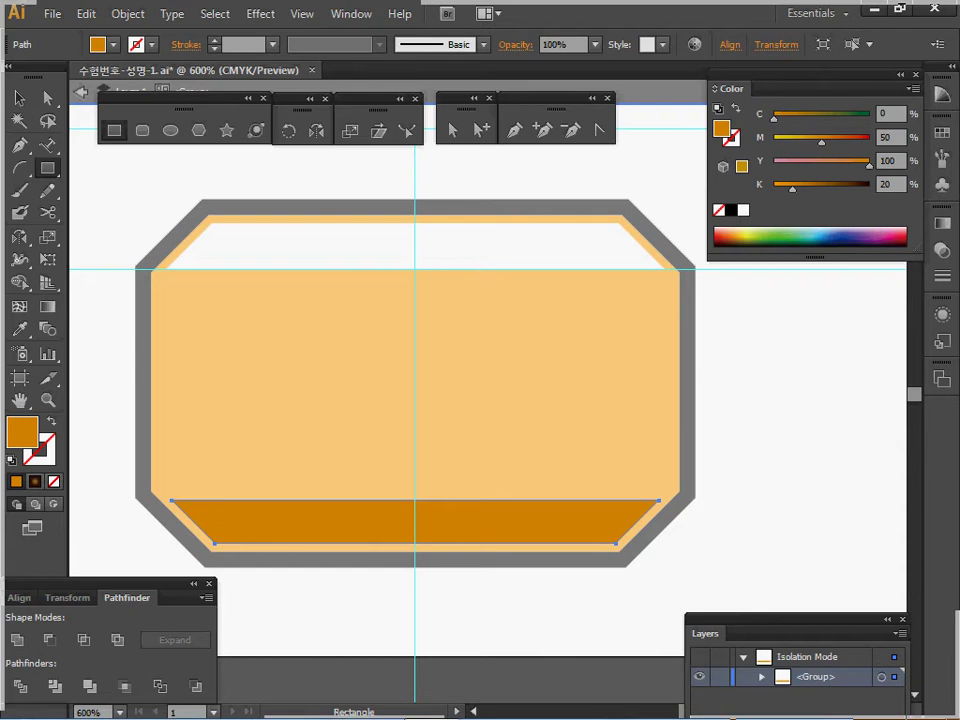
{"action": "key", "text": "Escape"}
{"action": "key", "text": "v"}
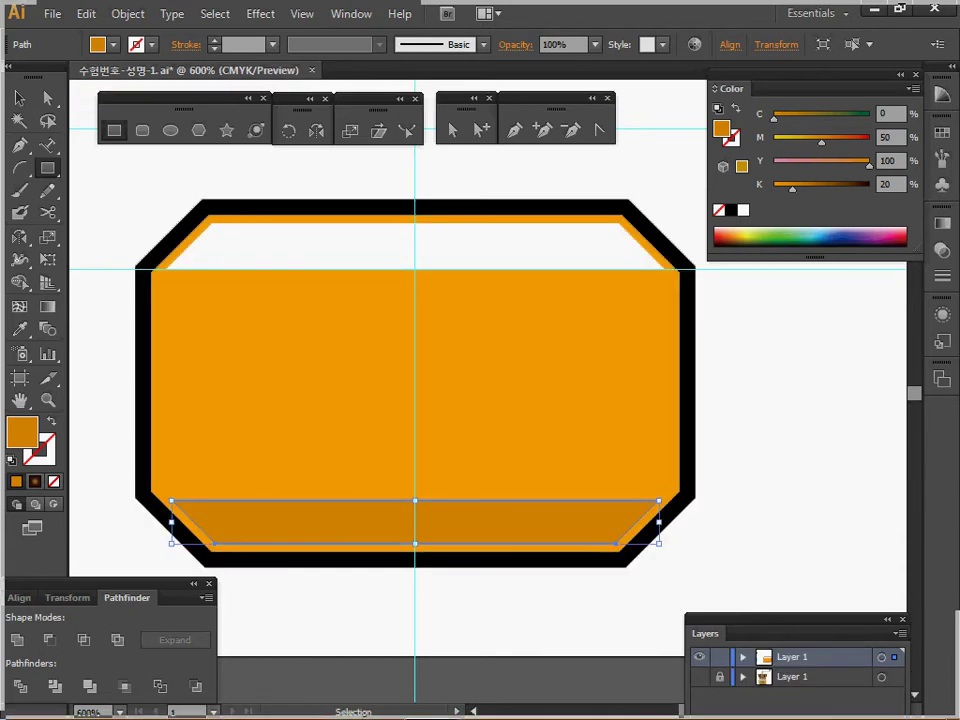
- Draw a rectangle 27 mm wide and 28 mm high centred on the label, with nothing else selected
{"action": "key", "text": "m"}
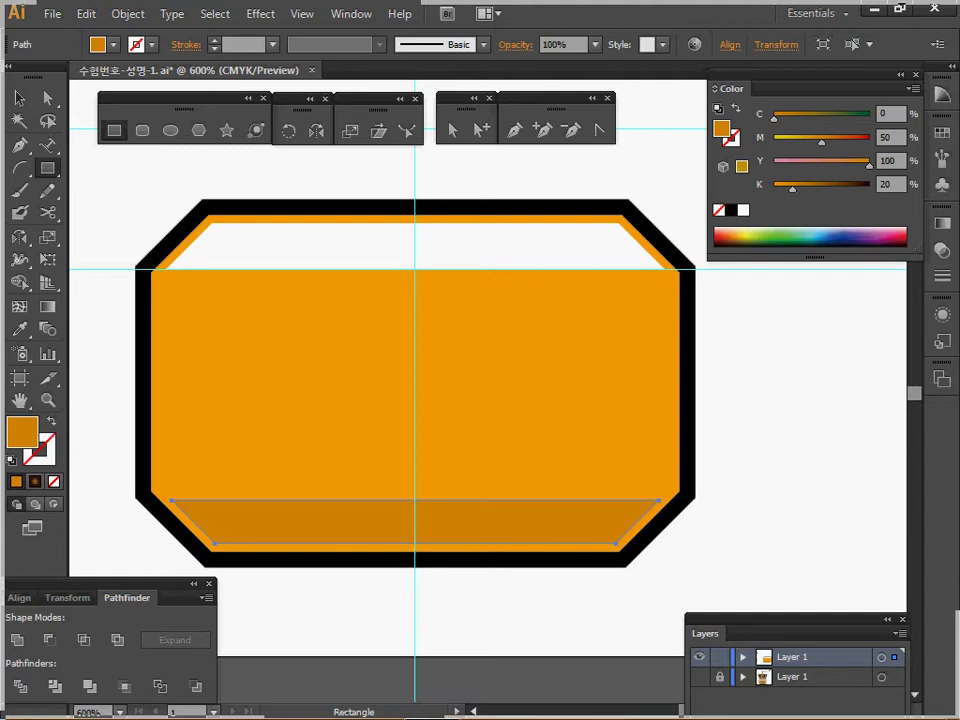
{"action": "key", "text": "ctrl+shift+a"}
{"action": "key", "text": "ctrl+minus"}
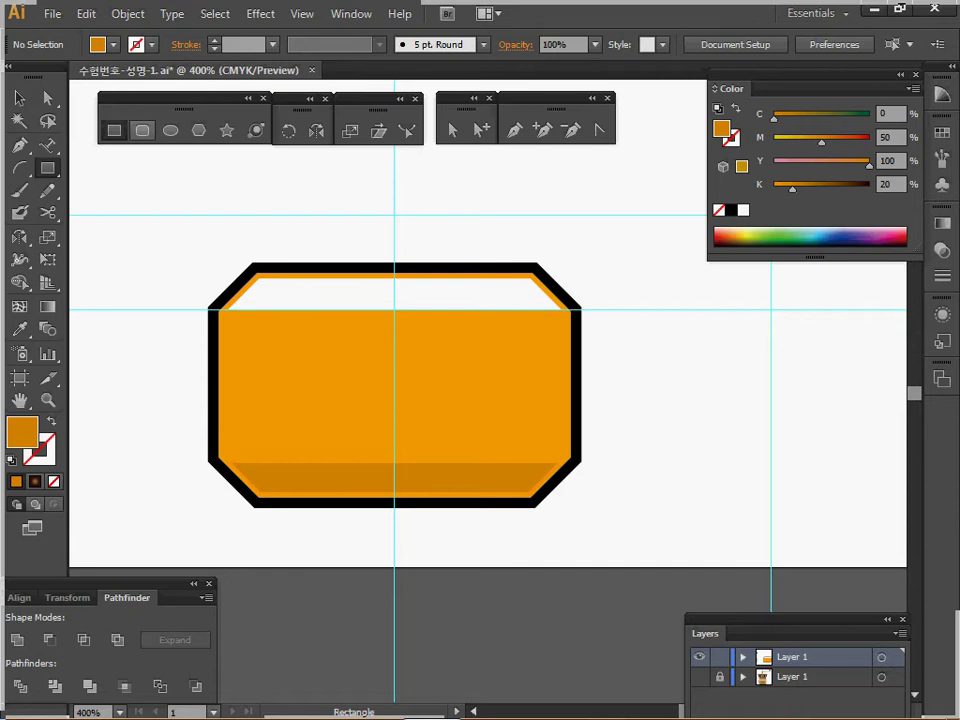
{"action": "left_click", "coordinate": [394, 310]}
{"action": "type", "text": "27"}
{"action": "key", "text": "Tab"}
{"action": "type", "text": "28"}
{"action": "key", "text": "Tab"}
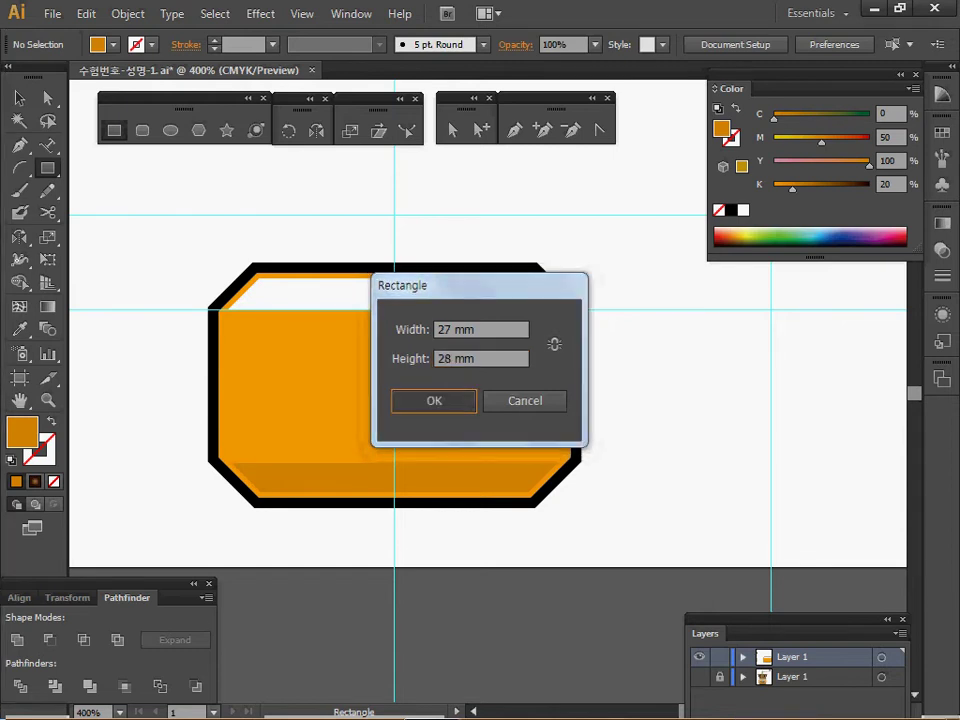
{"action": "key", "text": "Return"}
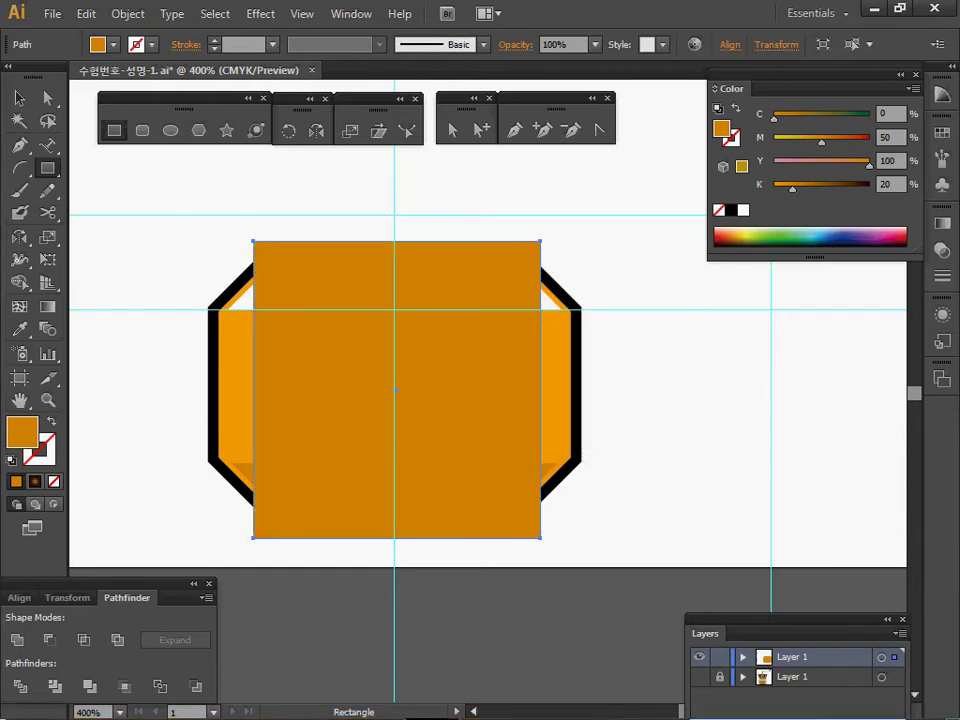
- Fill the new rectangle with black, remove its stroke and send it behind the label shapes
{"action": "key", "text": "d"}
{"action": "key", "text": "shift+x"}
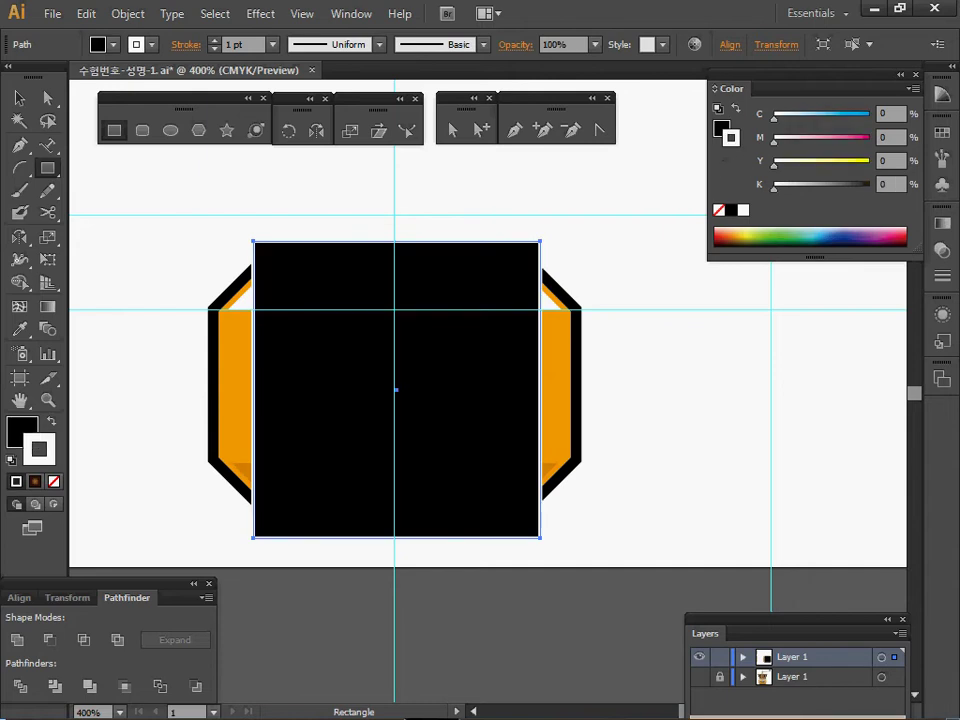
{"action": "key", "text": "slash"}
{"action": "key", "text": "ctrl"}
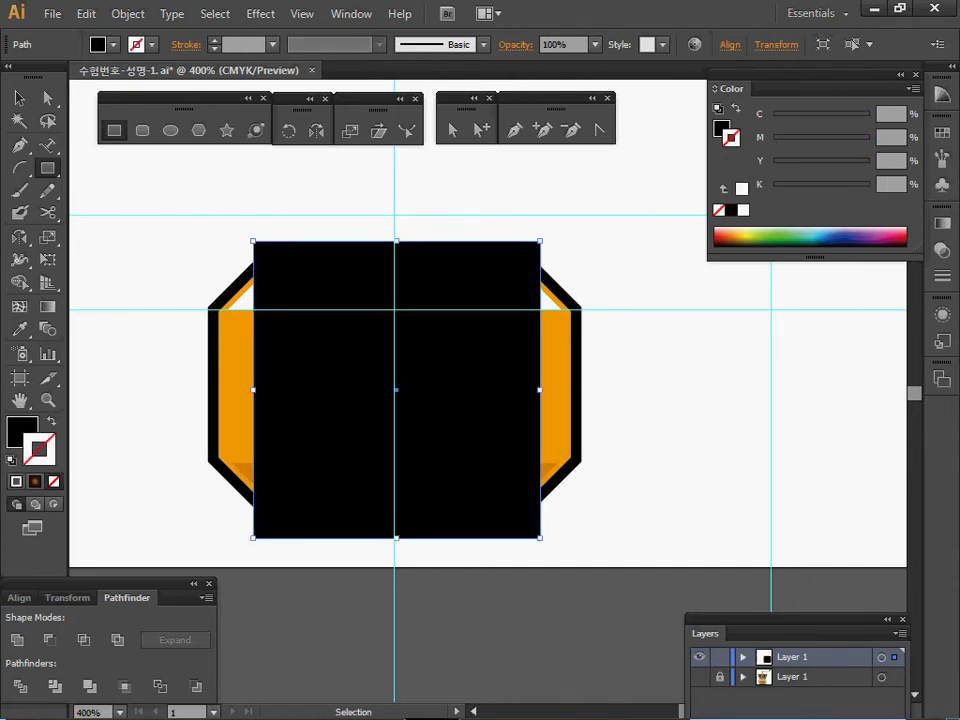
{"action": "key", "text": "ctrl+shift+bracketleft"}
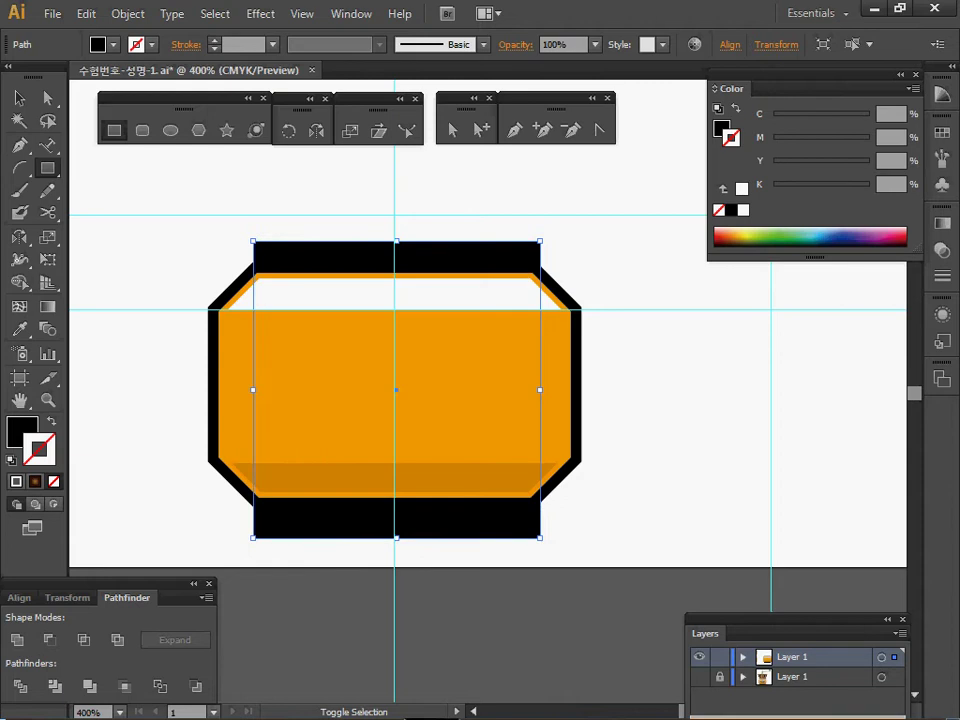
- Nudge the black rectangle up one increment and align it with all the label shapes on their horizontal centre
{"action": "key", "text": "Up"}
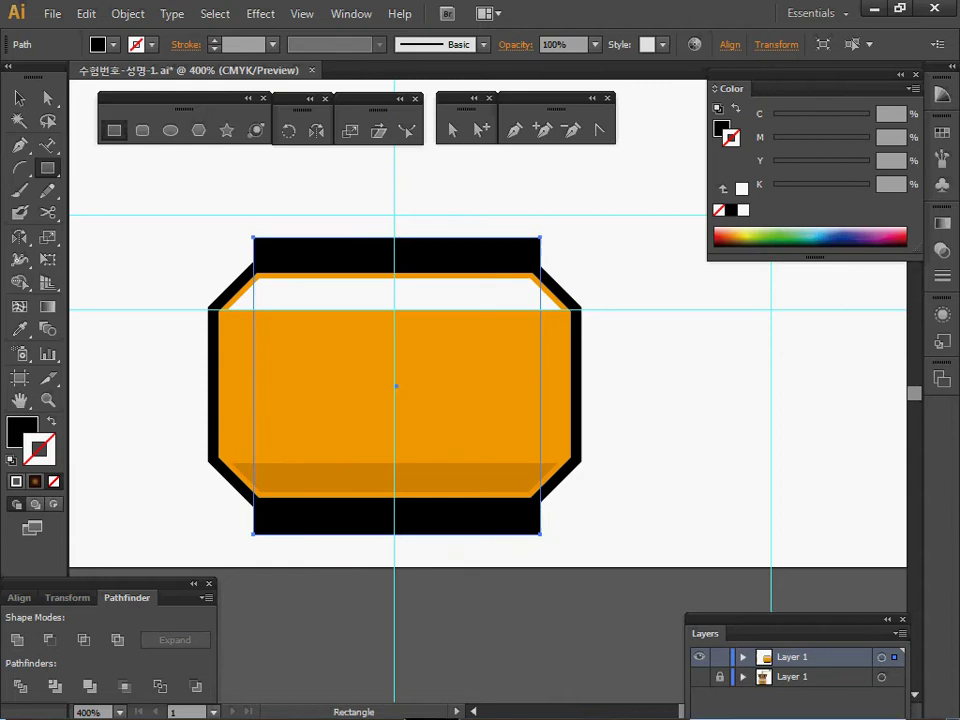
{"action": "key", "text": "ctrl"}
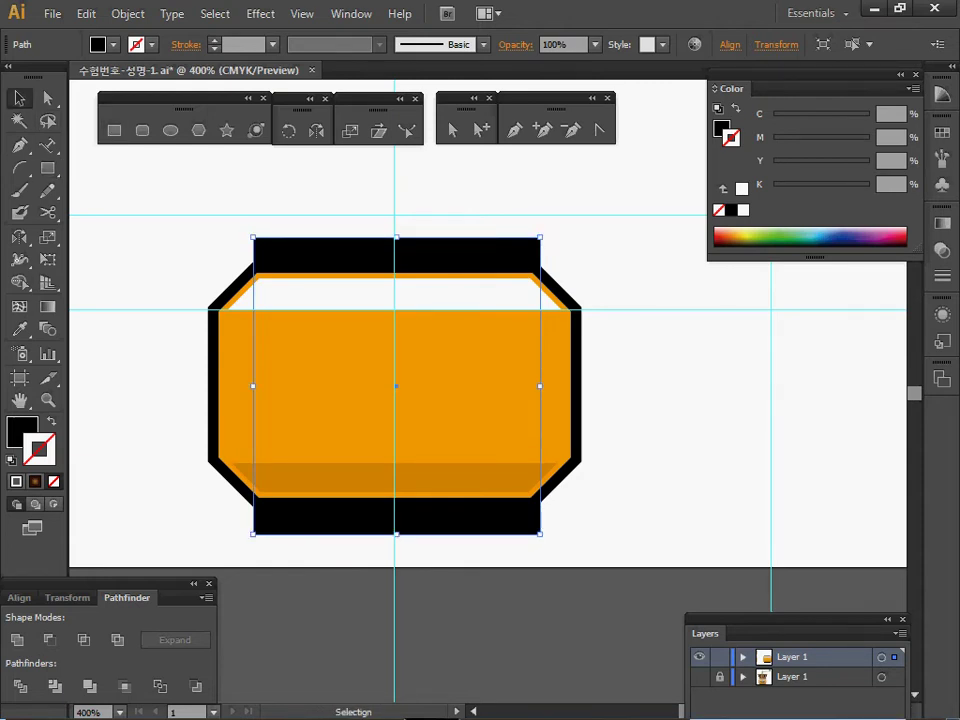
{"action": "left_click_drag", "start_coordinate": [311, 208], "coordinate": [402, 362]}
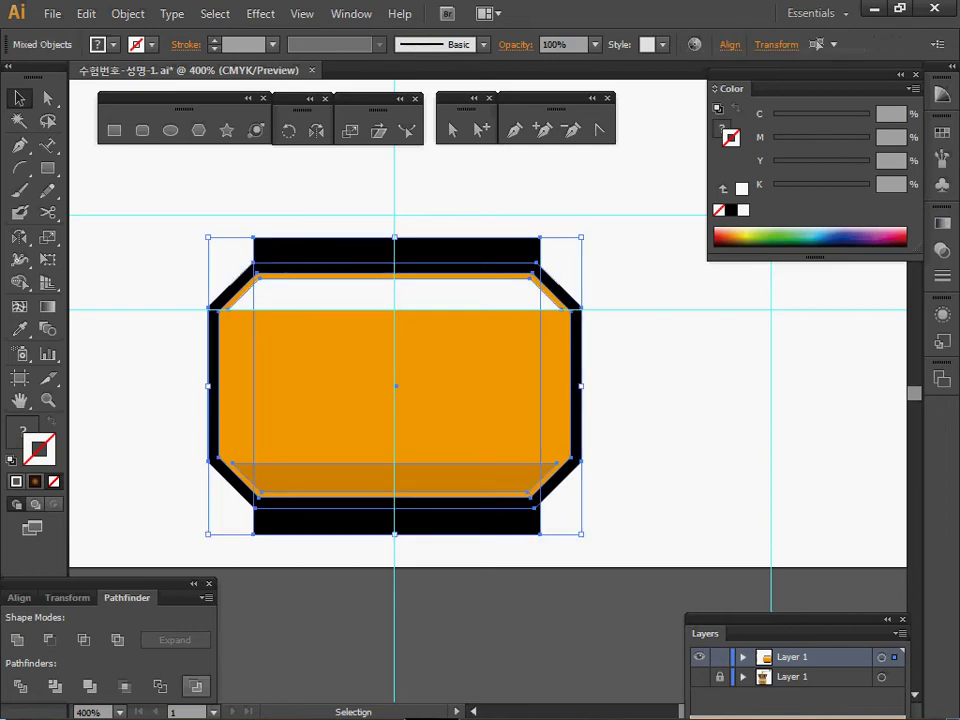
{"action": "left_click", "coordinate": [19, 598]}
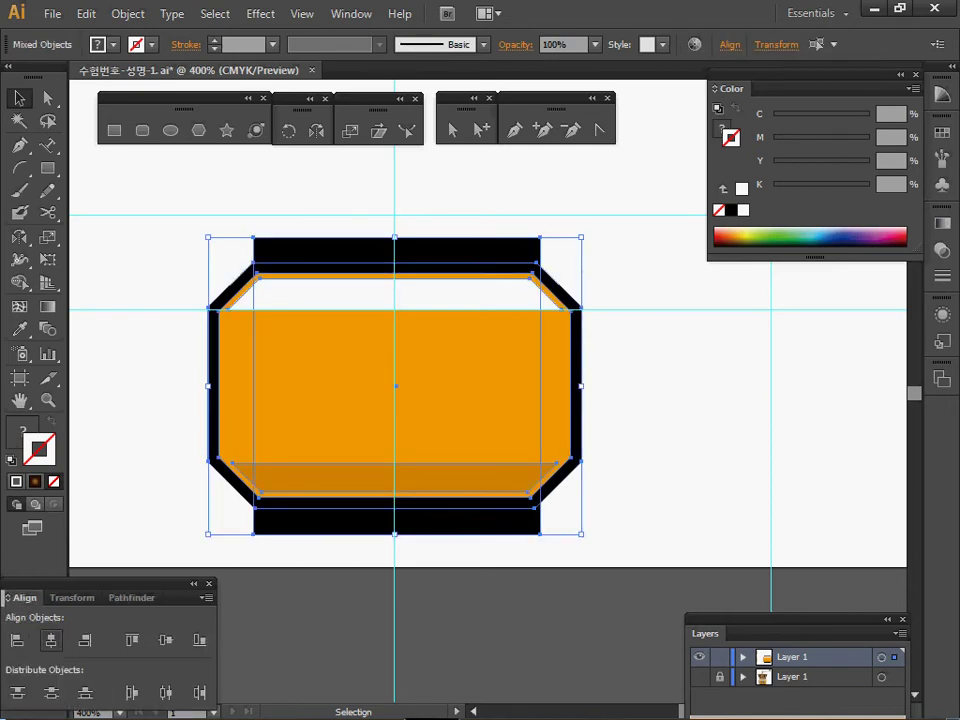
{"action": "left_click", "coordinate": [51, 640]}
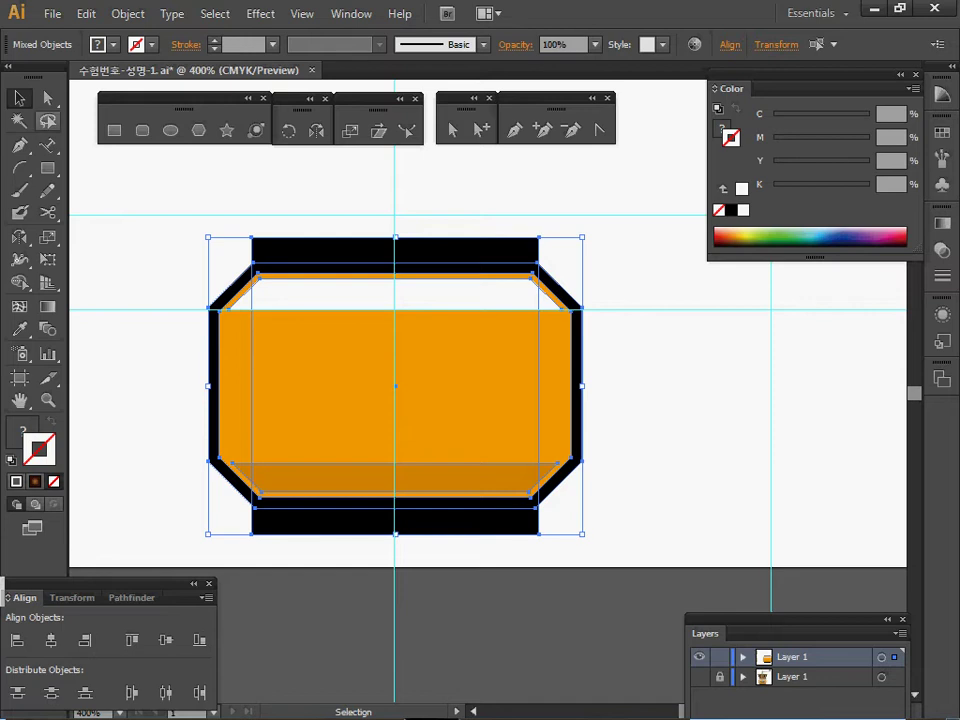
- Draw a black ellipse 20 mm wide and 10 mm high at the centre of the orange label
{"action": "key", "text": "l"}
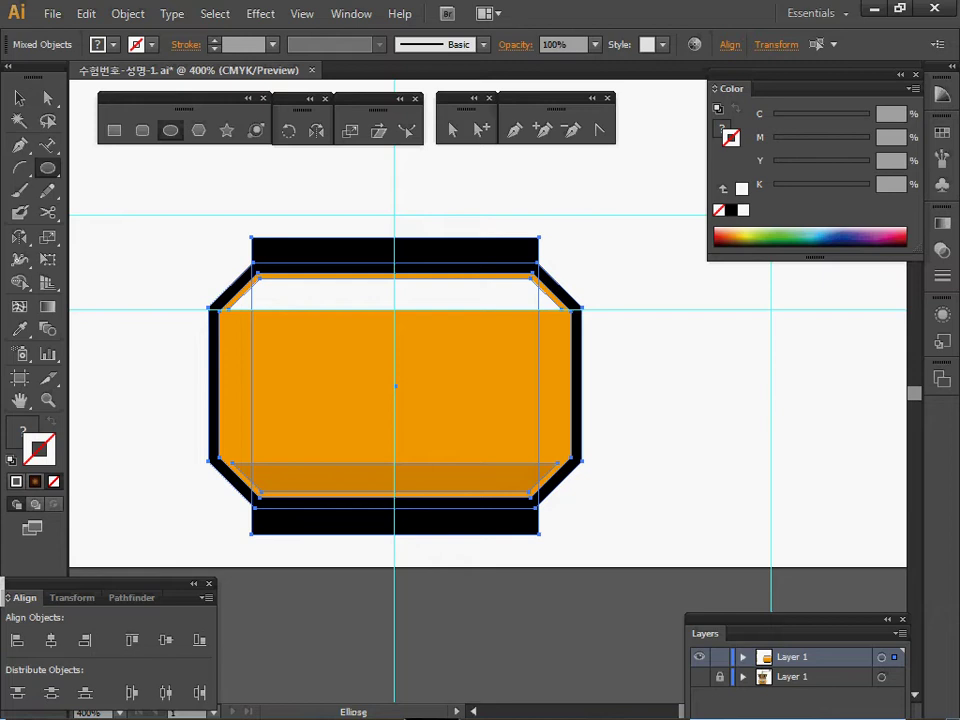
{"action": "left_click", "coordinate": [311, 318]}
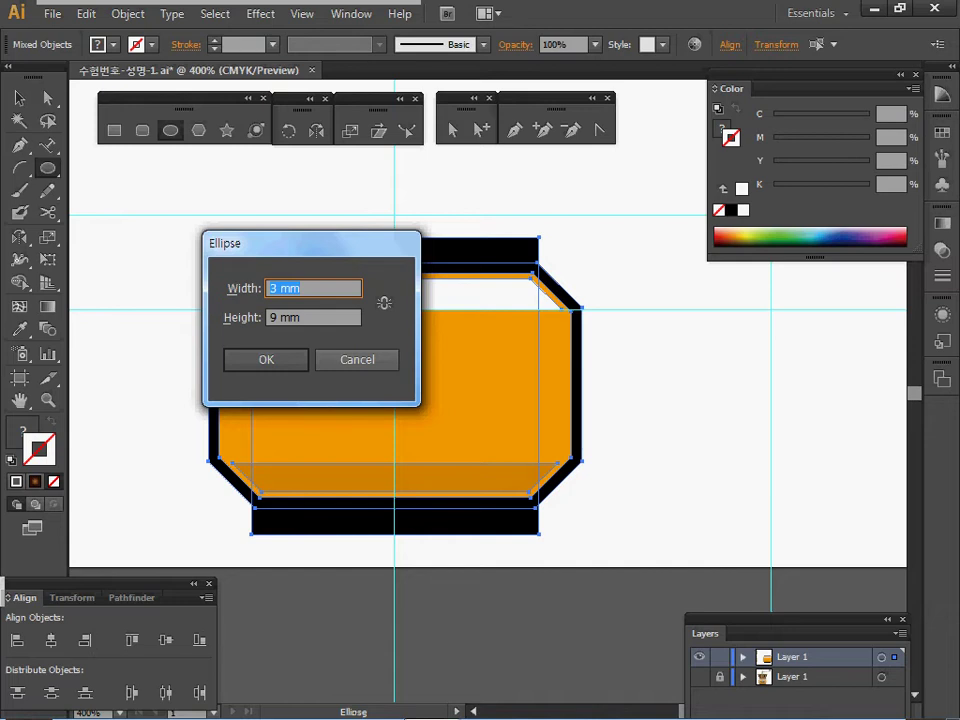
{"action": "type", "text": "20"}
{"action": "key", "text": "Tab"}
{"action": "type", "text": "10"}
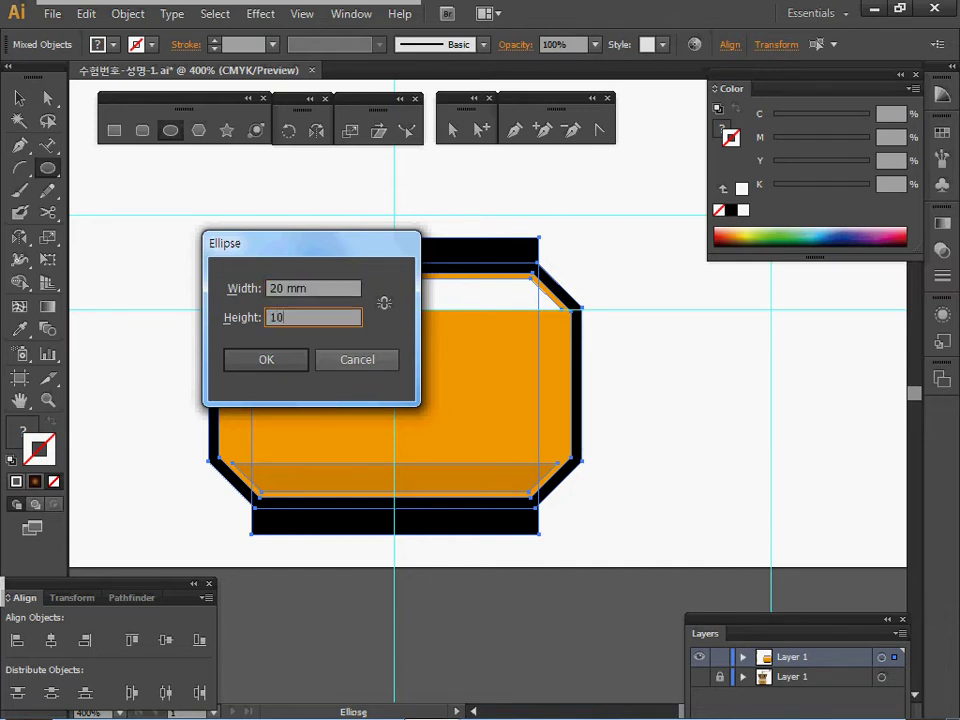
{"action": "key", "text": "Return"}
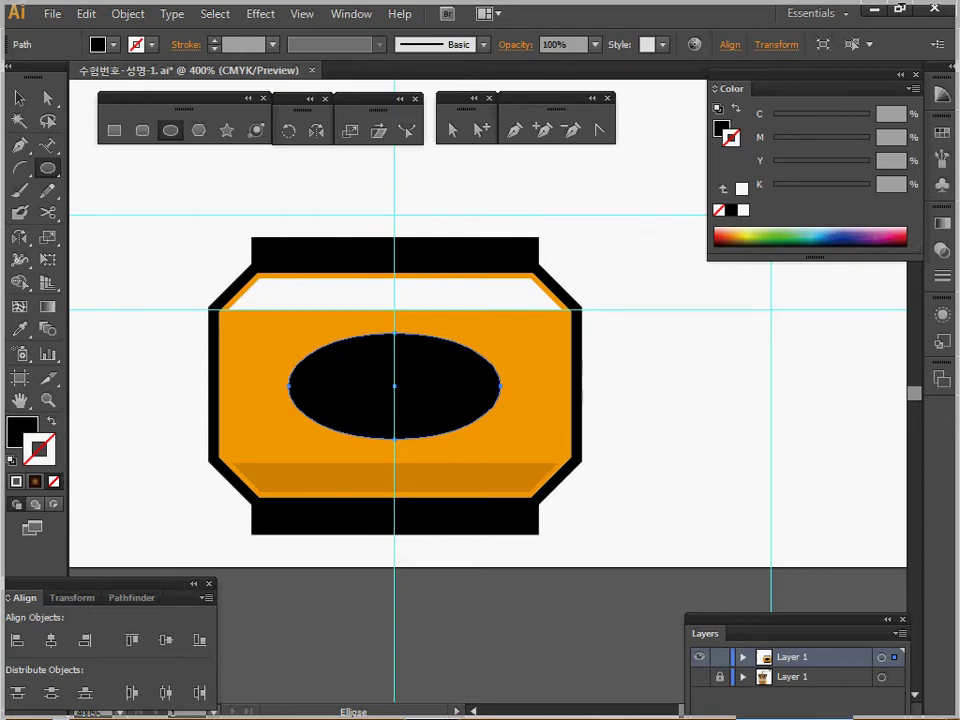
- Offset the black ellipse's path by -1 mm
{"action": "left_click", "coordinate": [127, 13]}
{"action": "mouse_move", "coordinate": [150, 395]}
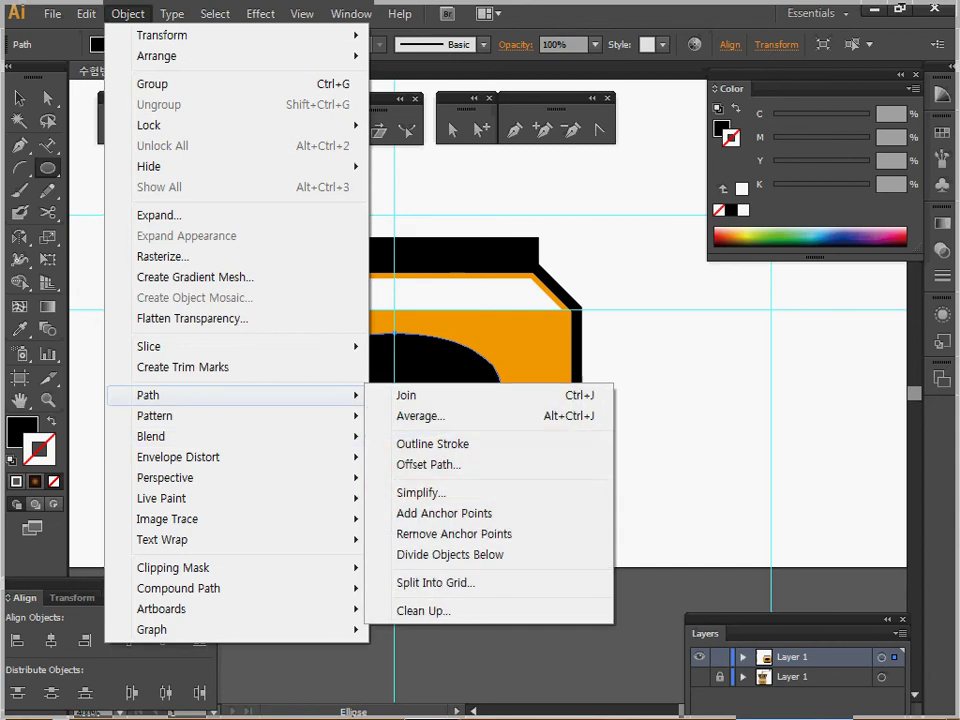
{"action": "left_click", "coordinate": [420, 463]}
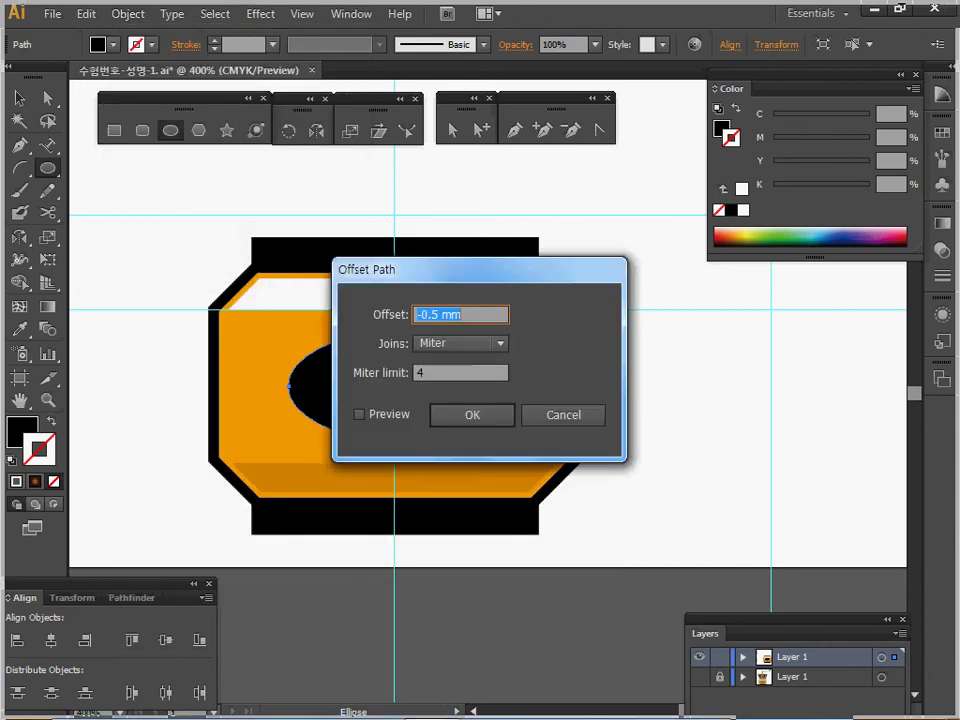
{"action": "type", "text": "-1"}
{"action": "key", "text": "Return"}
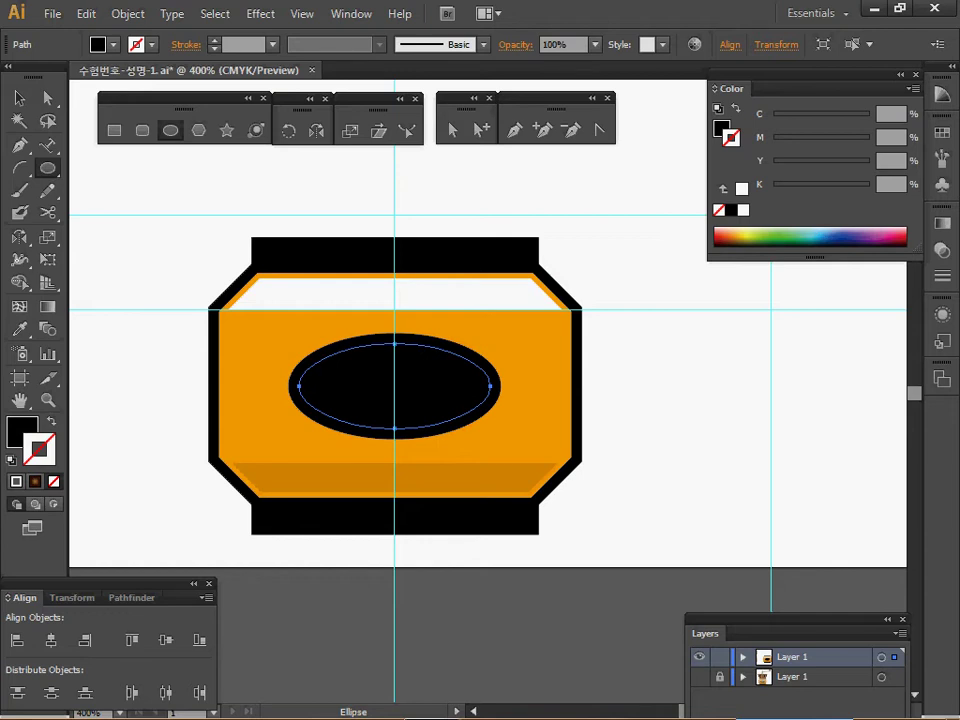
- Swap the inner ellipse's fill and stroke so it has only a stroke, and set the stroke weight to 0.5 pt
{"action": "key", "text": "shift+x"}
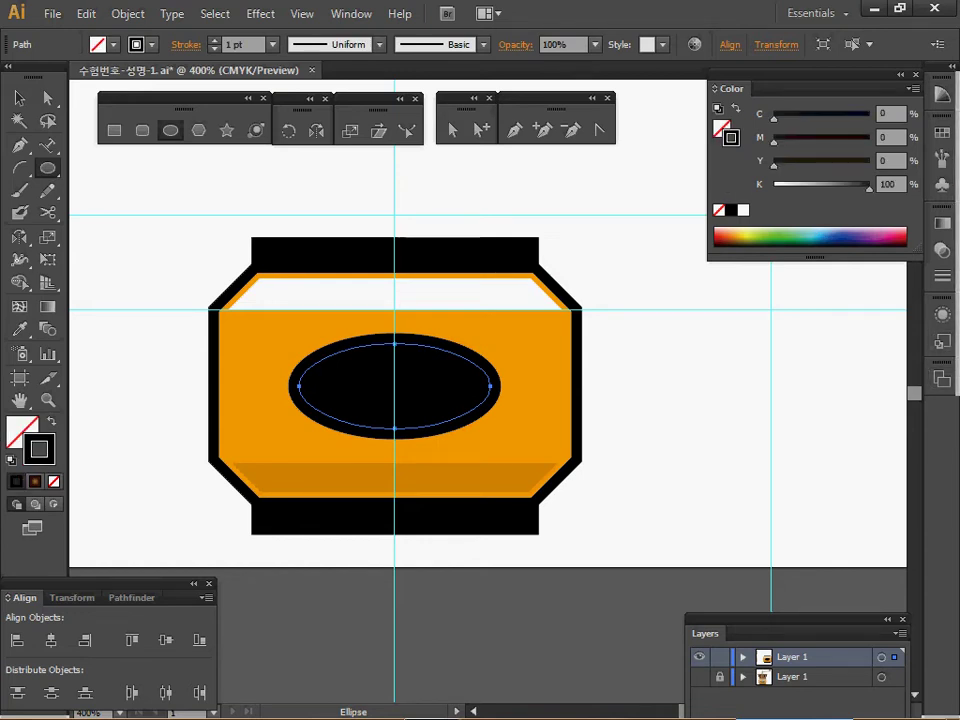
{"action": "left_click", "coordinate": [941, 275]}
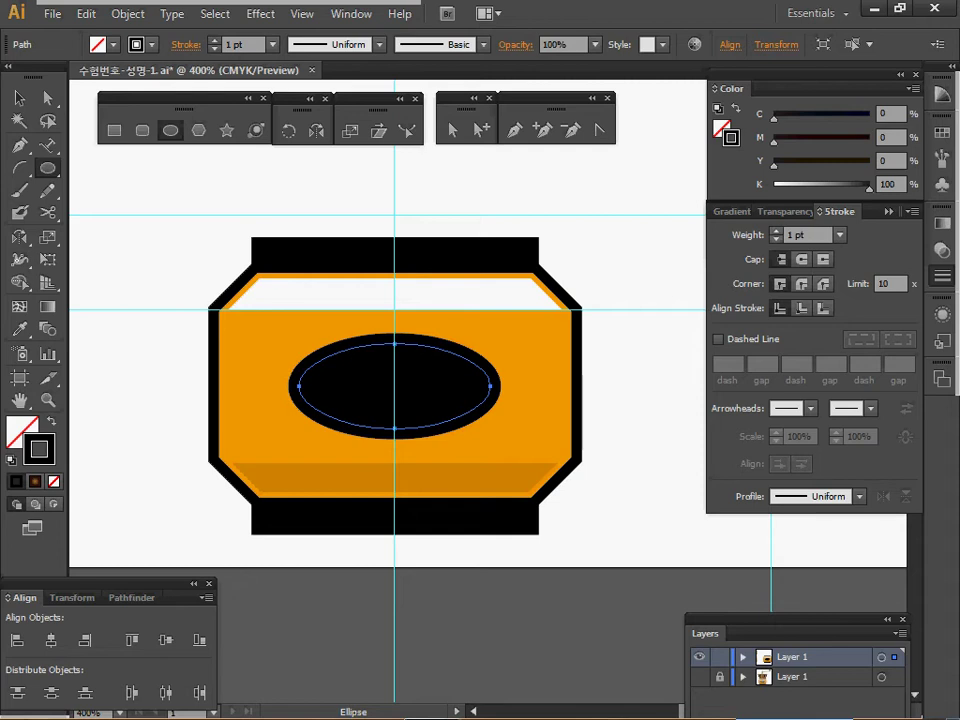
{"action": "left_click", "coordinate": [839, 234]}
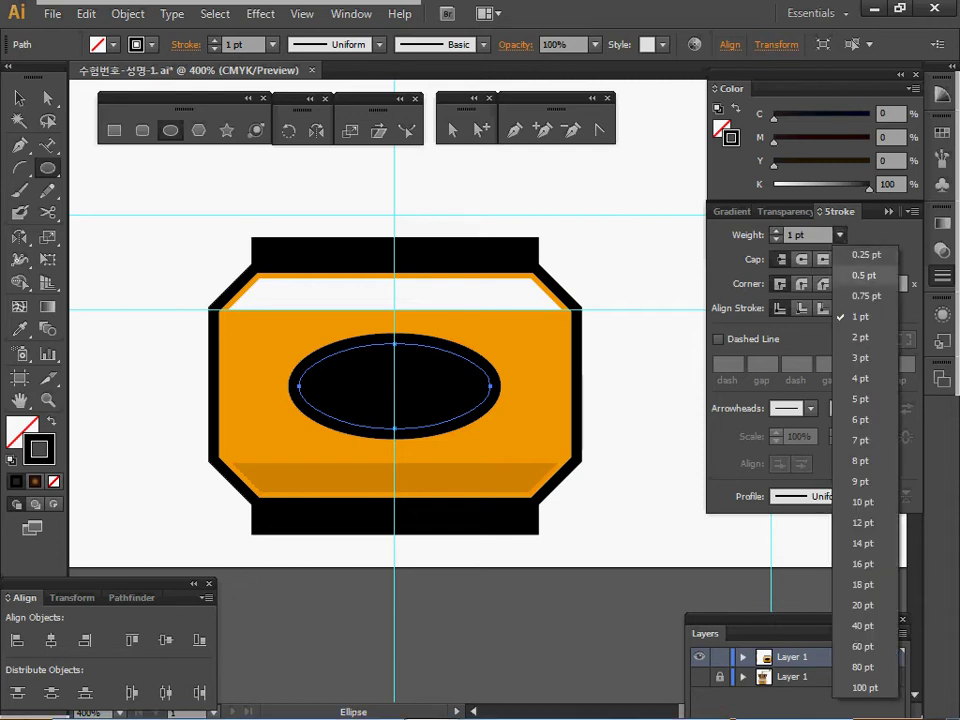
{"action": "left_click", "coordinate": [864, 275]}
{"action": "left_click", "coordinate": [888, 212]}
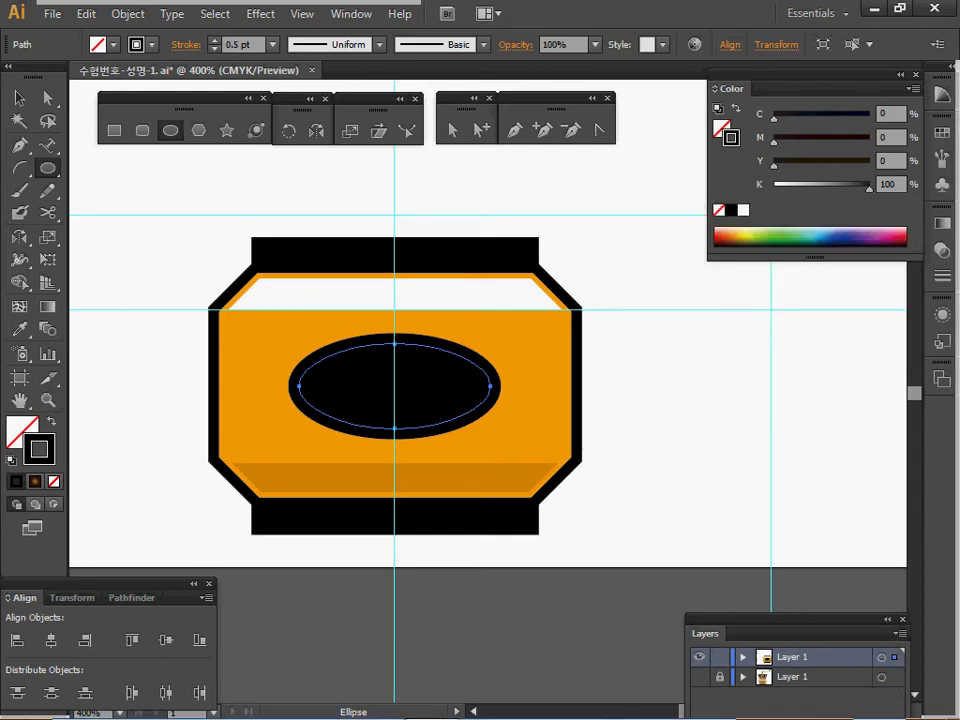
- Check the ellipses against the reference outlines, and set the inner ellipse's stroke to the sampled beige, C 0, M 20, Y 20, K 40, using the Eyedropper
{"action": "key", "text": "ctrl+y"}
{"action": "left_click", "coordinate": [699, 677]}
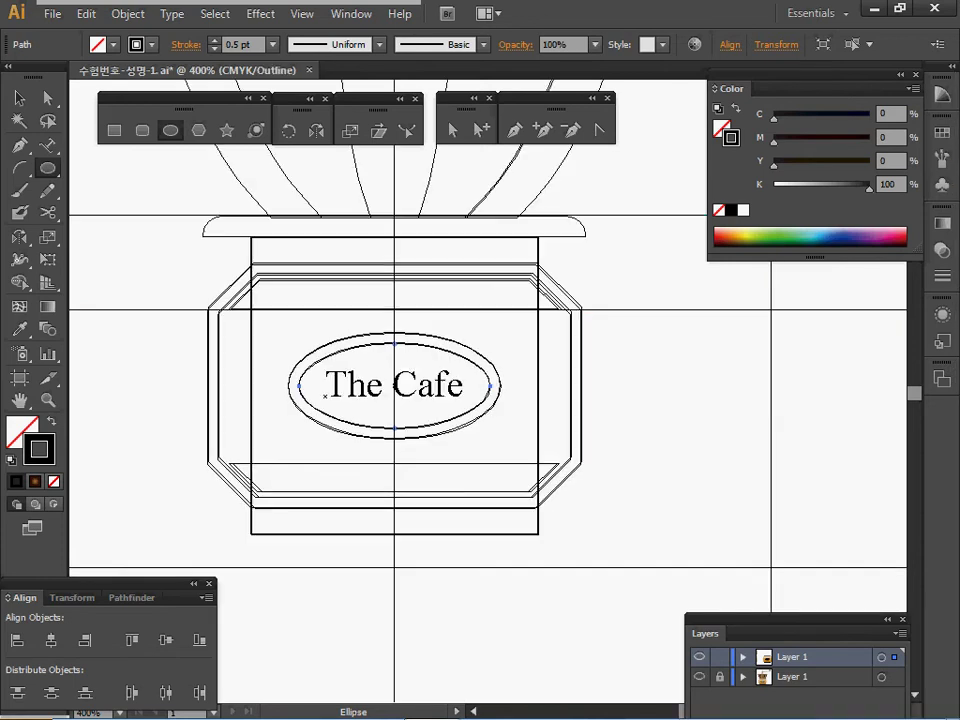
{"action": "key", "text": "i"}
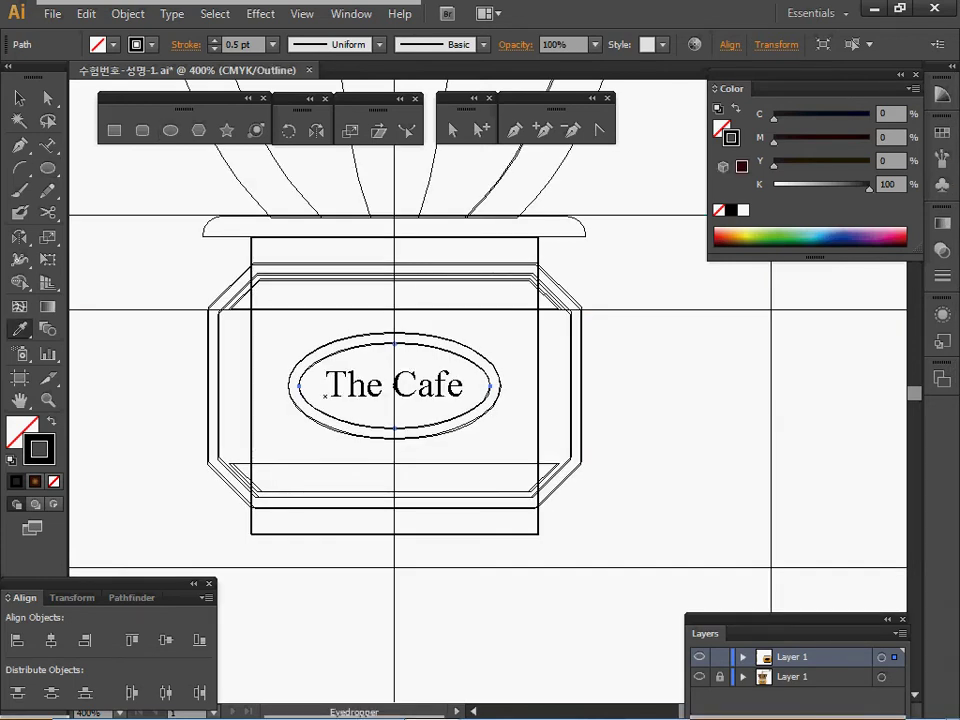
{"action": "left_click", "coordinate": [699, 677]}
{"action": "key", "text": "ctrl+y"}
{"action": "key", "text": "ctrl+minus"}
{"action": "key", "text": "ctrl+minus"}
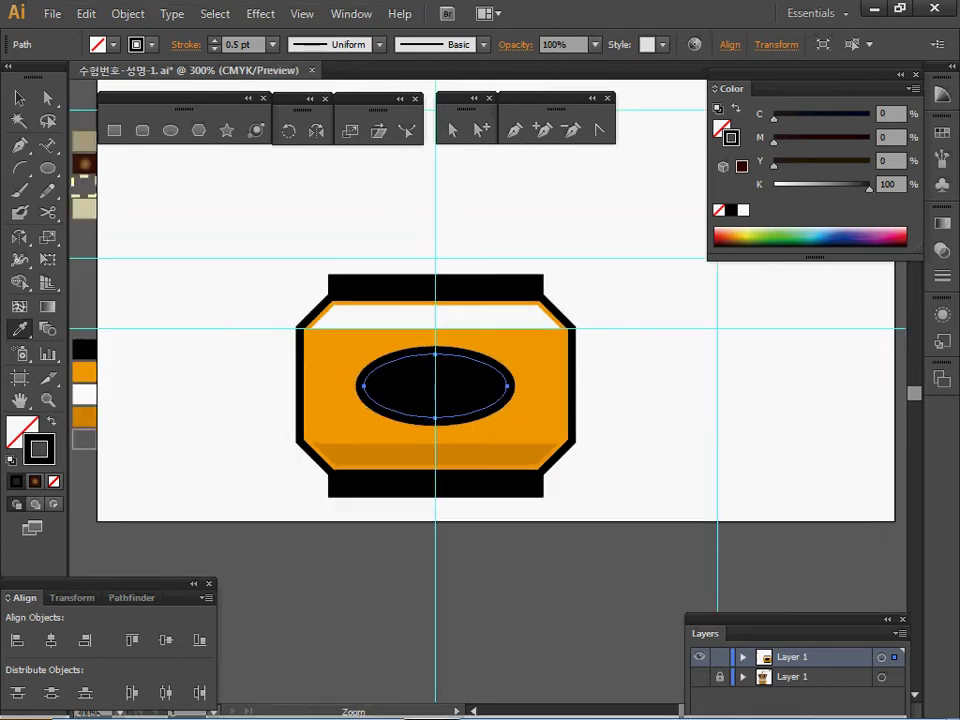
{"action": "left_click", "coordinate": [266, 210], "text": "shift"}
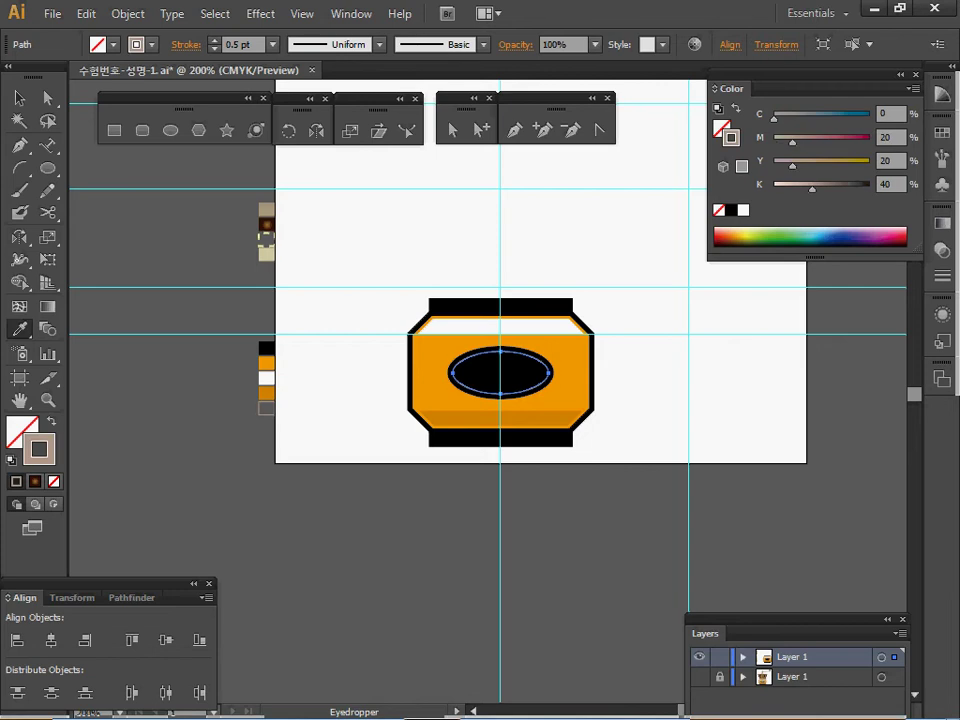
- Save the document
{"action": "left_click", "coordinate": [471, 382], "text": "ctrl"}
{"action": "left_click_drag", "start_coordinate": [471, 382], "coordinate": [374, 440]}
{"action": "key", "text": "ctrl"}
{"action": "key", "text": "ctrl+s"}
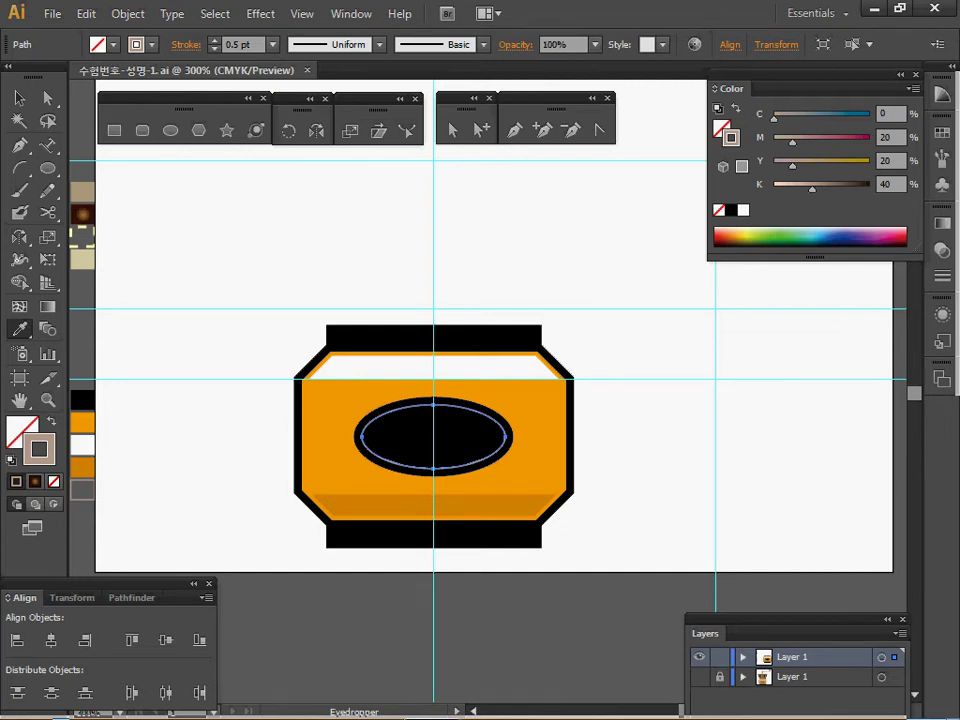
- Draw a rounded rectangle over the reference base plate just above the jar body, its upper edge on the guide
{"action": "left_click_drag", "start_coordinate": [374, 440], "coordinate": [340, 468]}
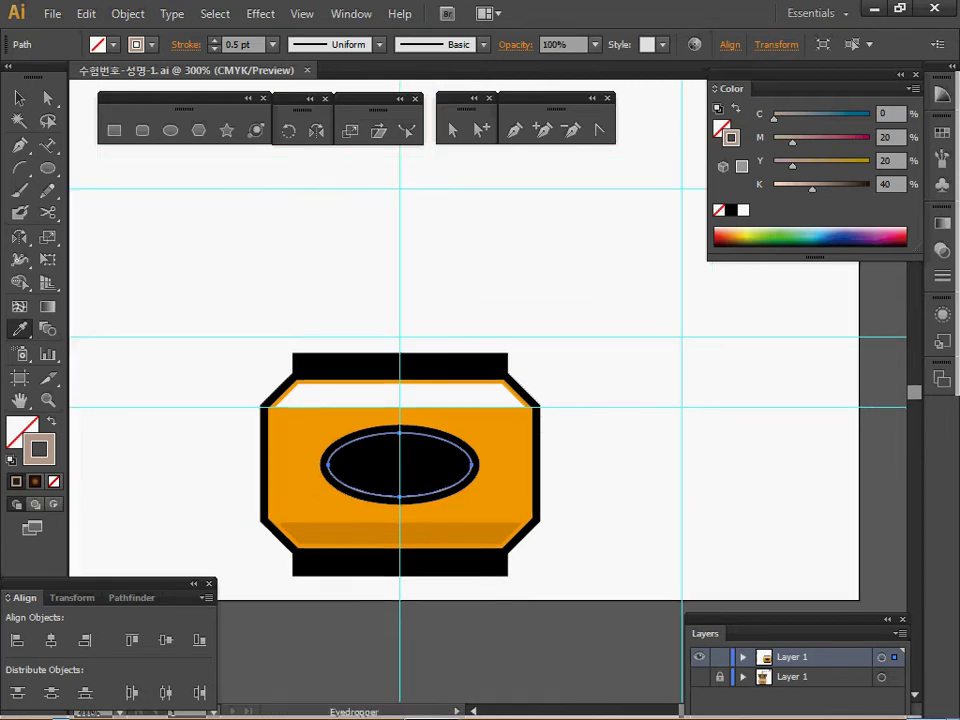
{"action": "left_click", "coordinate": [699, 677]}
{"action": "key", "text": "ctrl+y"}
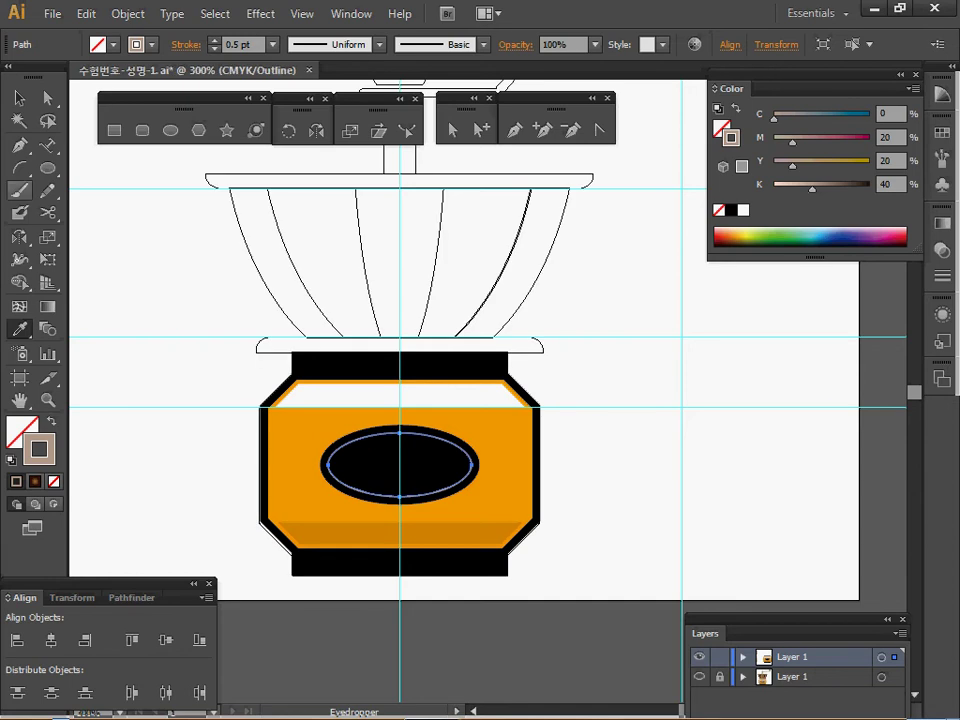
{"action": "left_click", "coordinate": [143, 130]}
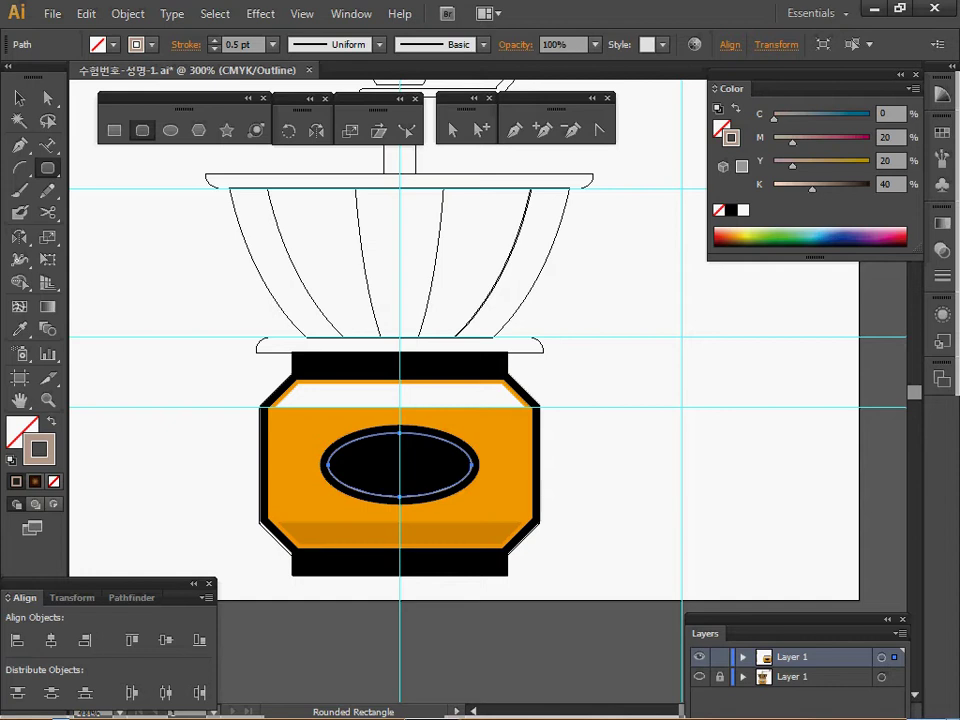
{"action": "left_click_drag", "start_coordinate": [255, 338], "coordinate": [547, 384]}
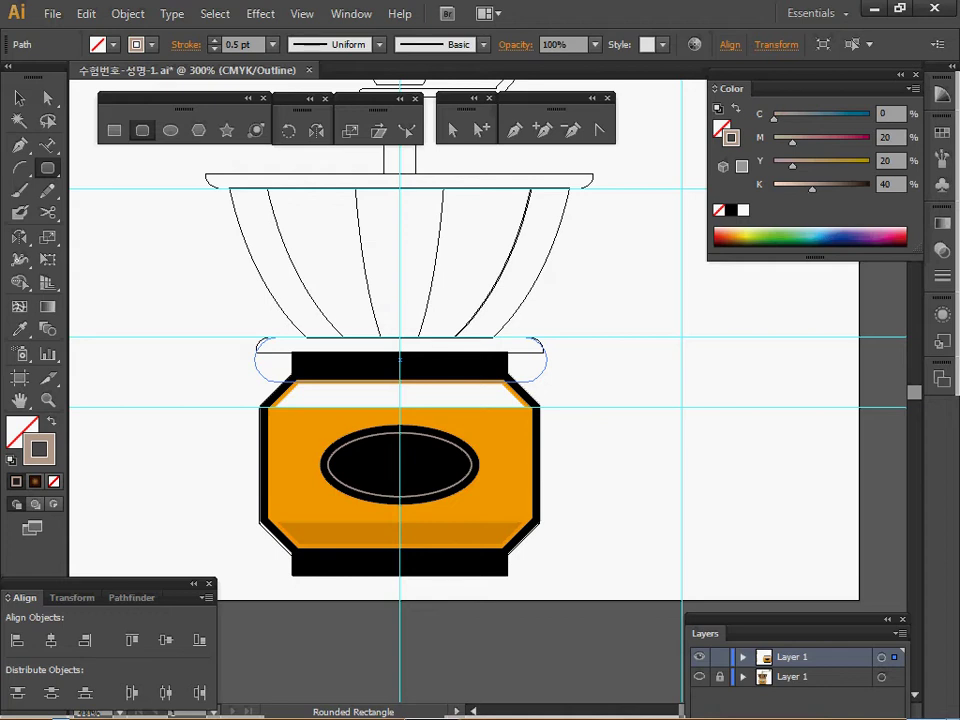
{"action": "key", "text": "Left"}
{"action": "left_click_drag", "start_coordinate": [547, 382], "coordinate": [547, 382]}
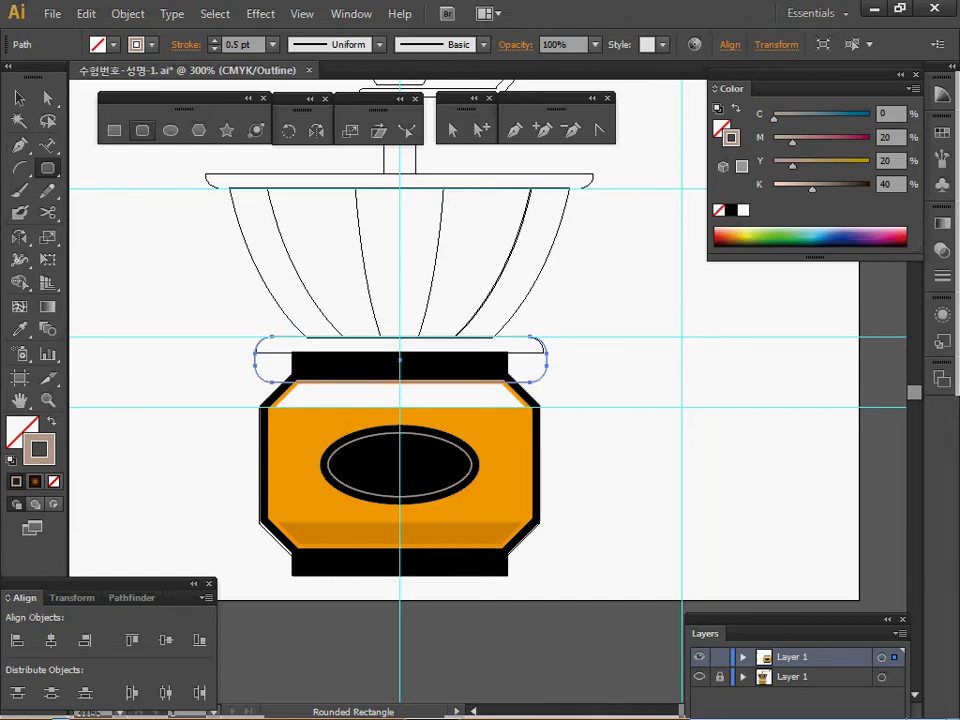
- Draw a rectangle over the rounded rectangle's lower part and subtract it with Minus Front, leaving a flat-bottomed plate
{"action": "left_click", "coordinate": [115, 131]}
{"action": "mouse_move", "coordinate": [205, 401]}
{"action": "left_mouse_down"}
{"action": "mouse_move", "coordinate": [419, 435]}
{"action": "mouse_move", "coordinate": [594, 353]}
{"action": "mouse_move", "coordinate": [540, 368]}
{"action": "left_mouse_up"}
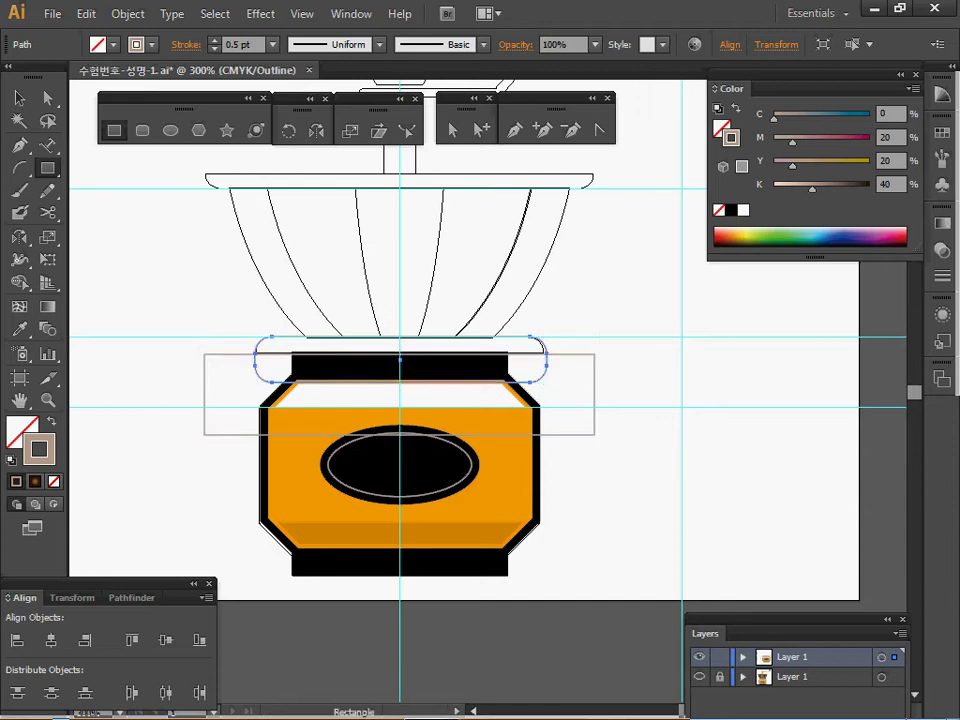
{"action": "key", "text": "ctrl+y"}
{"action": "key", "text": "ctrl+y"}
{"action": "left_click_drag", "start_coordinate": [183, 260], "coordinate": [268, 364]}
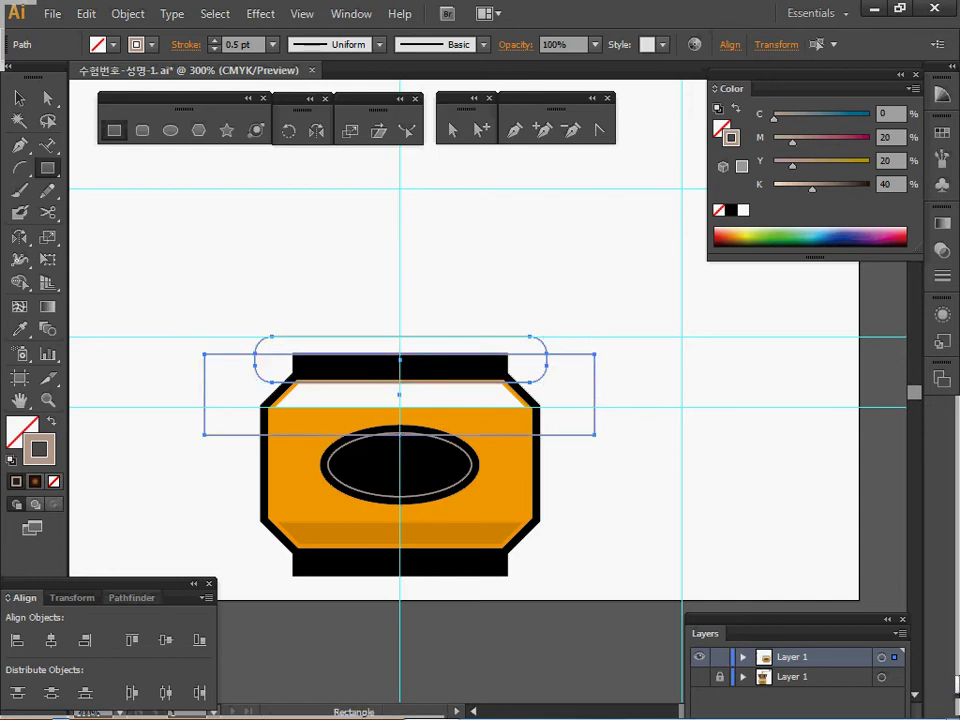
{"action": "left_click", "coordinate": [131, 598]}
{"action": "left_click", "coordinate": [50, 640]}
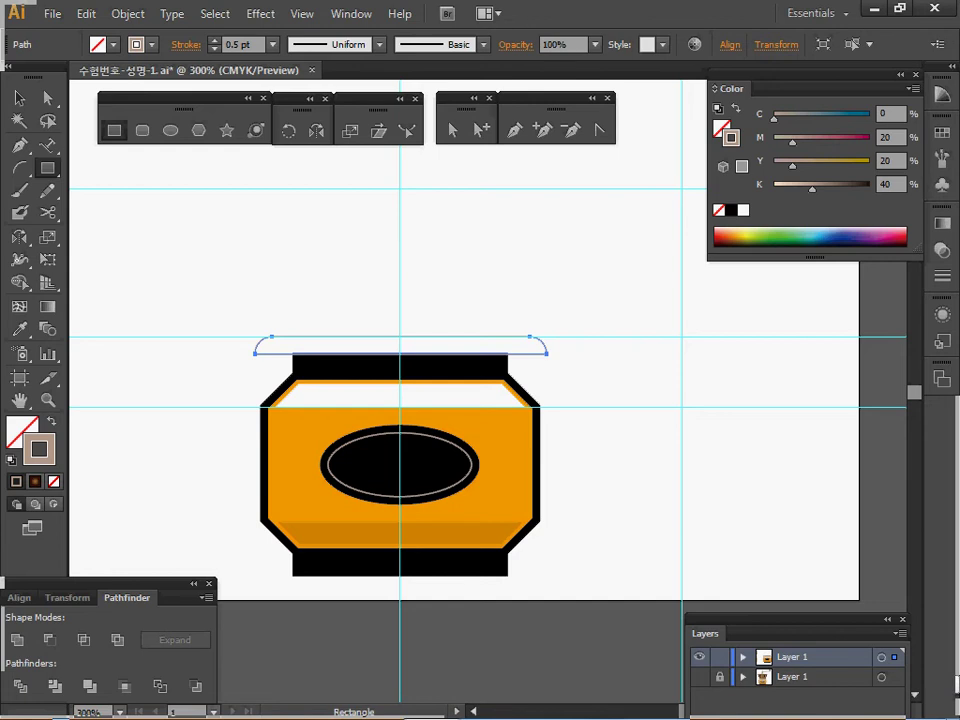
- Fill the plate with the reference plate's beige and no stroke using the Eyedropper, and hide the reference layer again
{"action": "left_click", "coordinate": [699, 677]}
{"action": "left_click", "coordinate": [699, 657], "text": "ctrl"}
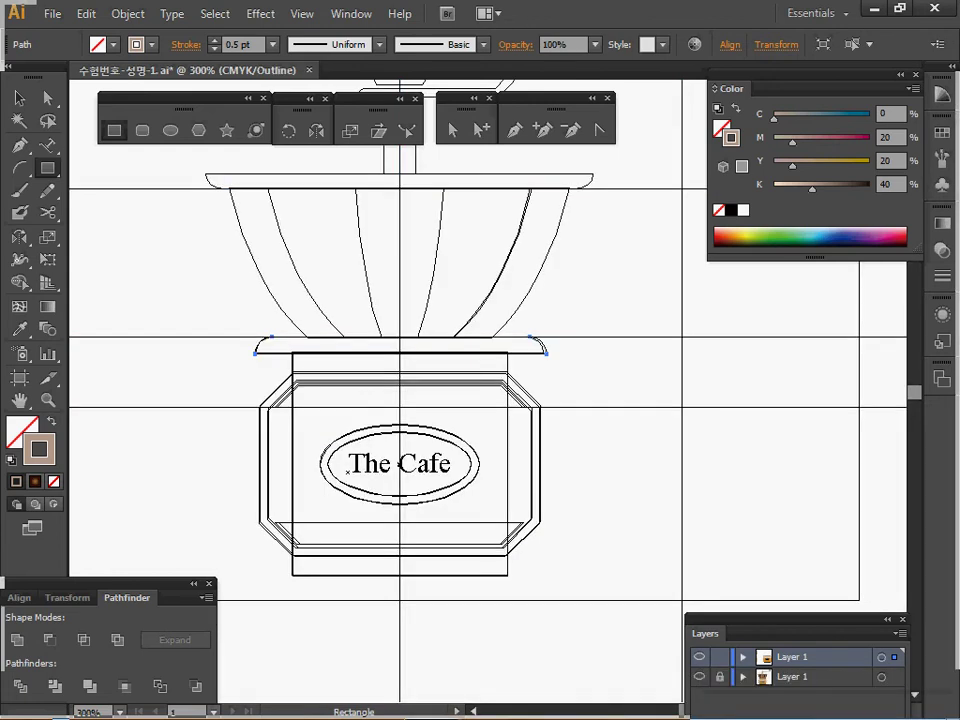
{"action": "left_click", "coordinate": [699, 677], "text": "ctrl"}
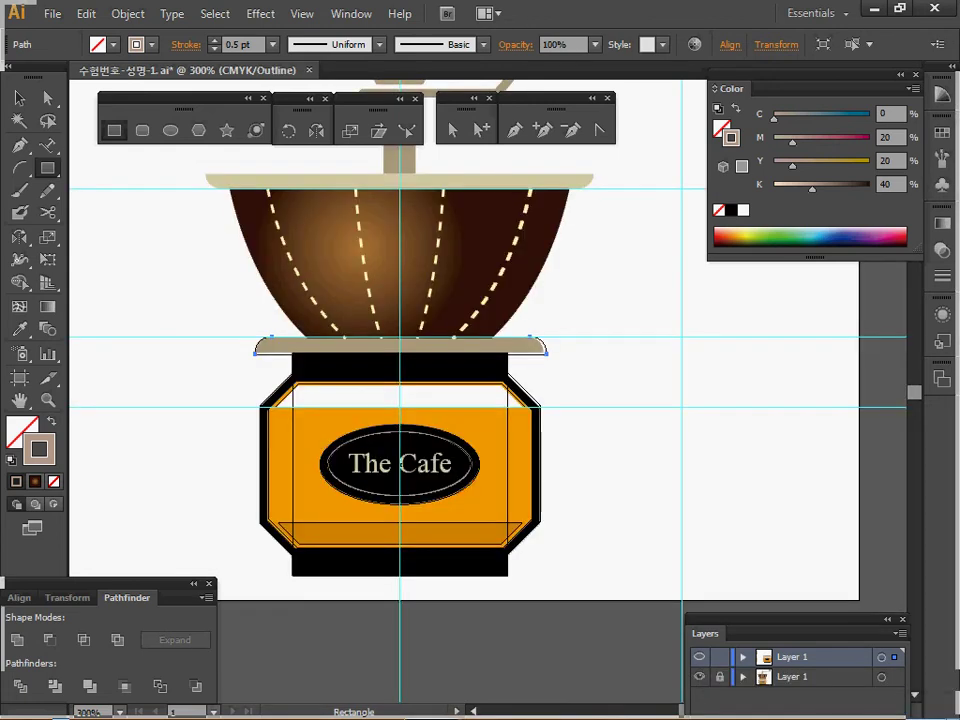
{"action": "key", "text": "i"}
{"action": "left_click", "coordinate": [400, 346]}
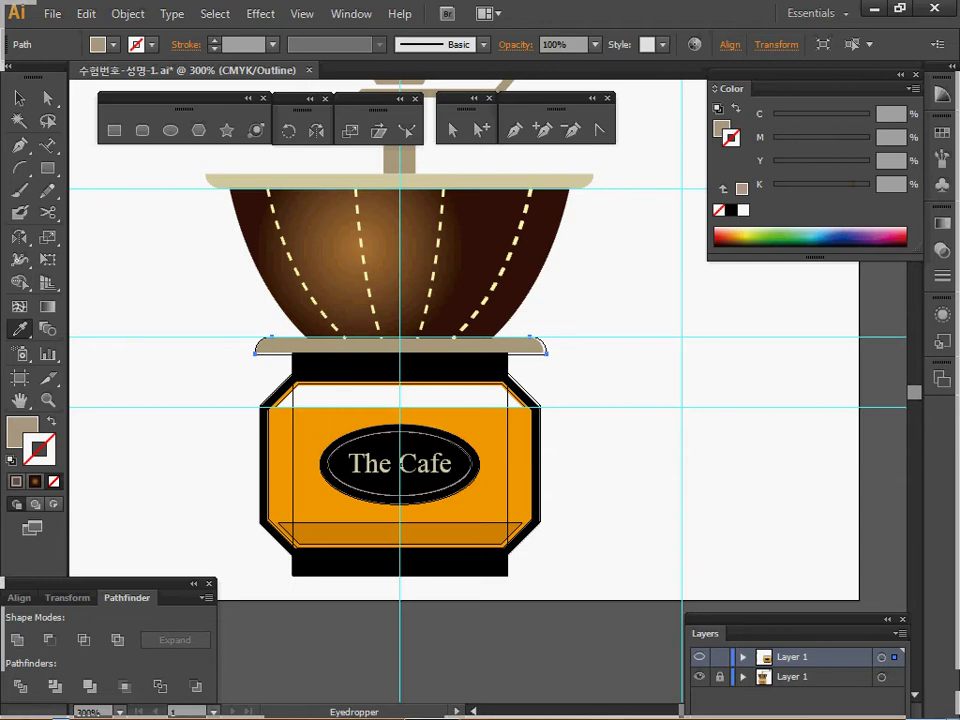
{"action": "left_click", "coordinate": [699, 677]}
{"action": "left_click", "coordinate": [699, 657], "text": "ctrl"}
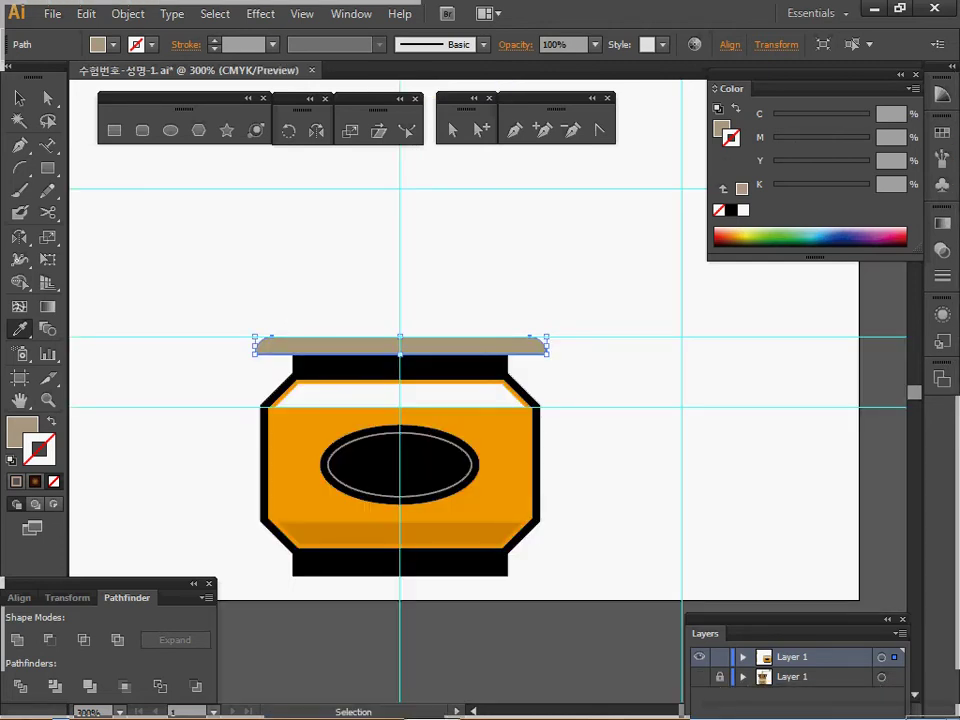
- Align the plate, black body, label and ellipses to a common horizontal center
{"action": "key", "text": "space"}
{"action": "mouse_move", "coordinate": [580, 350]}
{"action": "left_mouse_down"}
{"action": "mouse_move", "coordinate": [571, 404]}
{"action": "mouse_move", "coordinate": [564, 350]}
{"action": "left_mouse_up"}
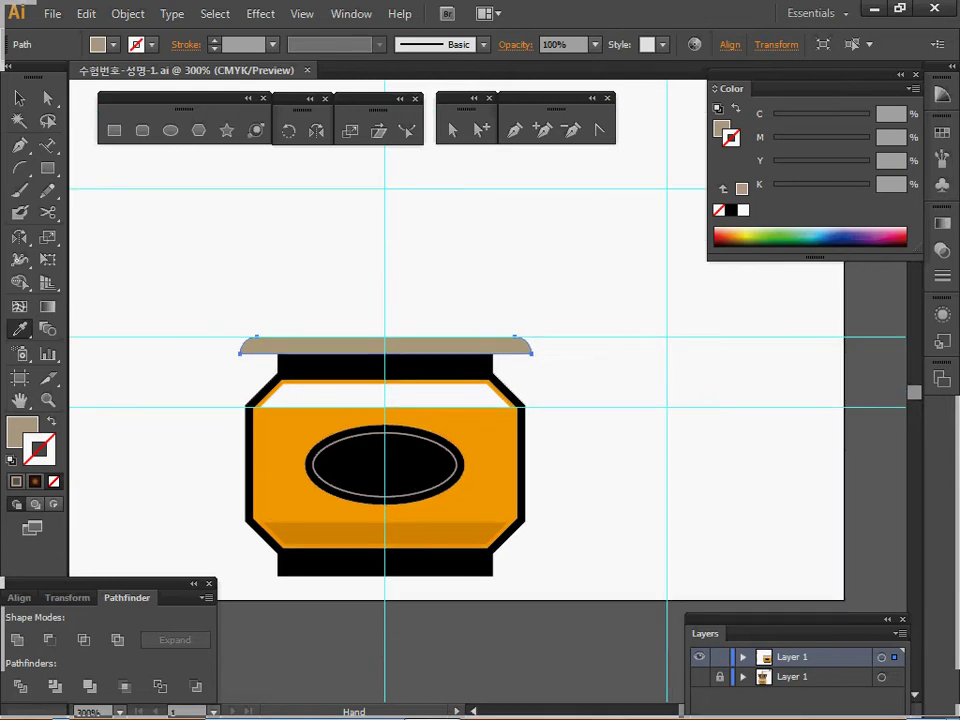
{"action": "left_click_drag", "start_coordinate": [289, 240], "coordinate": [428, 525]}
{"action": "left_click", "coordinate": [19, 598]}
{"action": "left_click", "coordinate": [51, 640]}
{"action": "key", "text": "ctrl+shift+a"}
{"action": "key", "text": "i"}
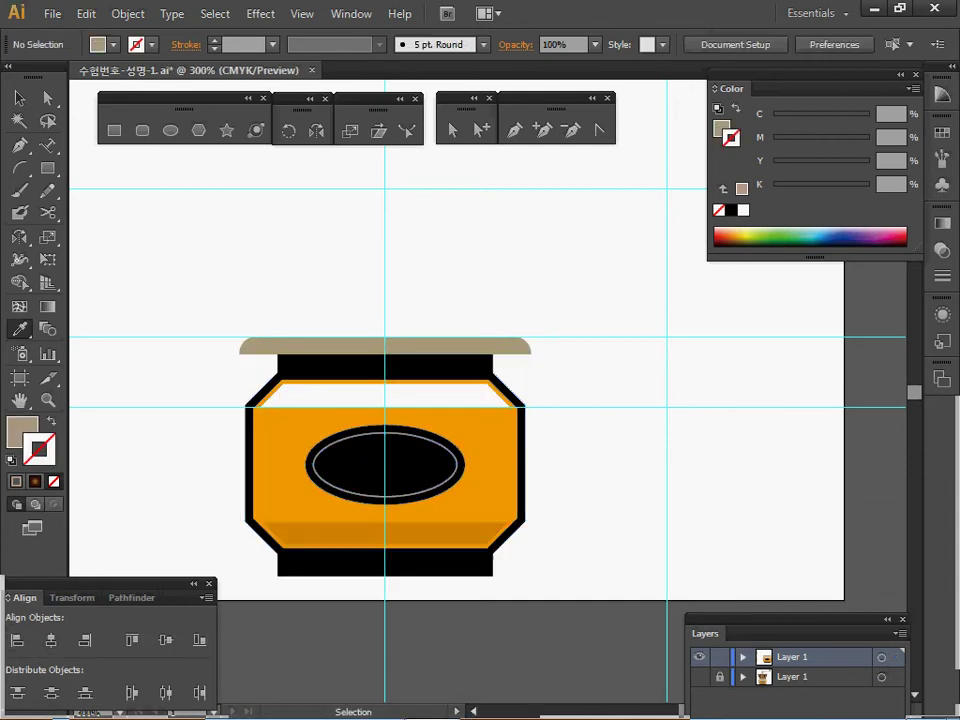
- Unlock the reference layer, copy its "The Cafe" text onto the oval in the artwork layer, and save the document
{"action": "left_click", "coordinate": [699, 677]}
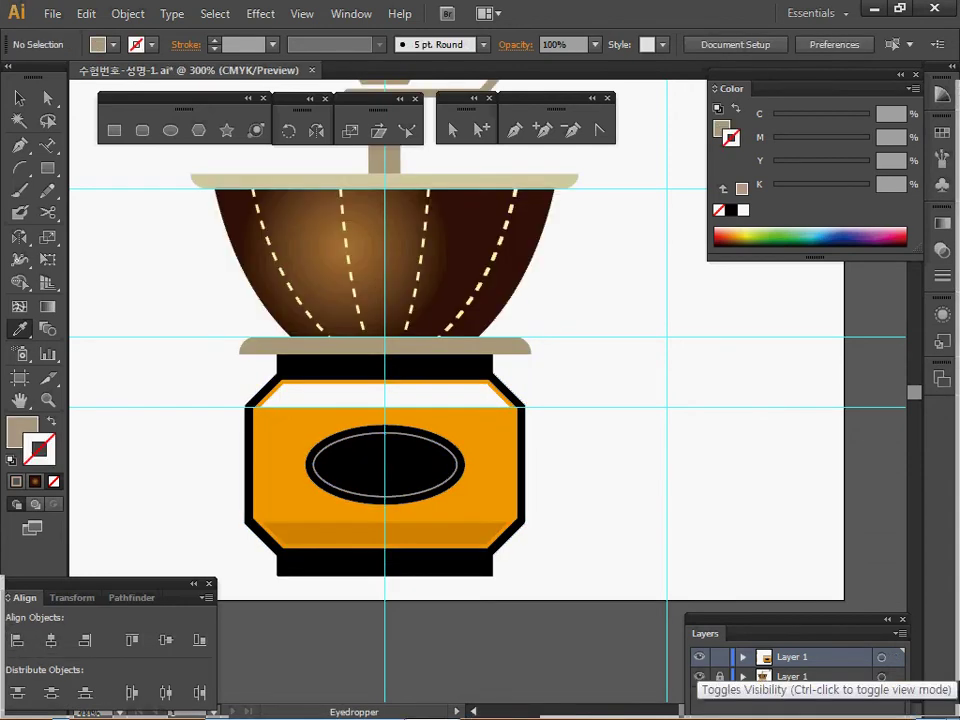
{"action": "left_click", "coordinate": [699, 657]}
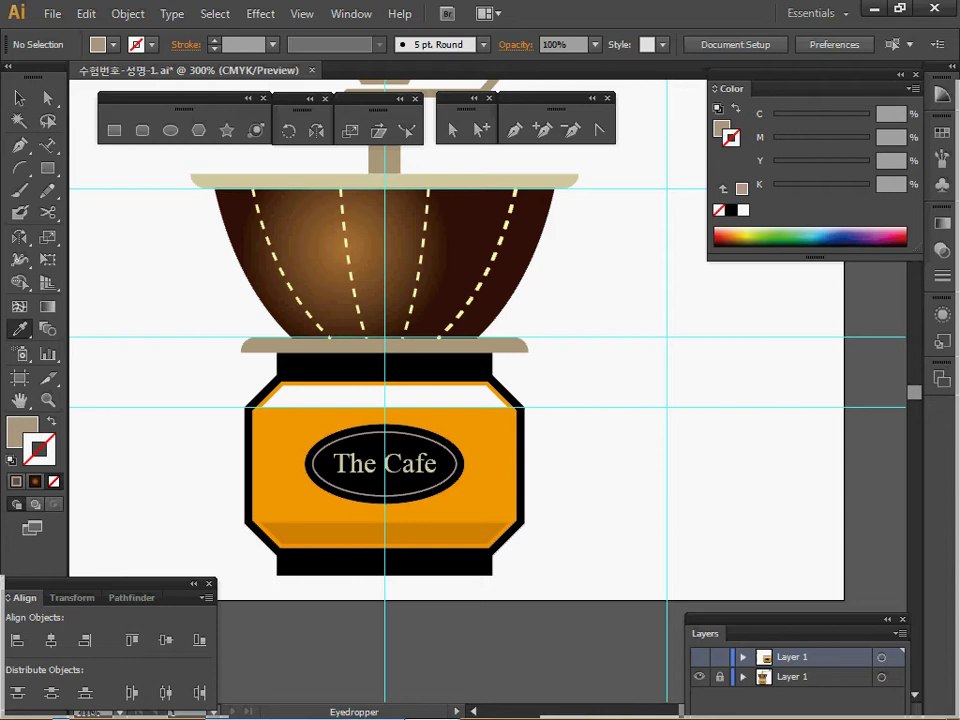
{"action": "left_click", "coordinate": [719, 677]}
{"action": "left_click", "coordinate": [394, 465], "text": "ctrl"}
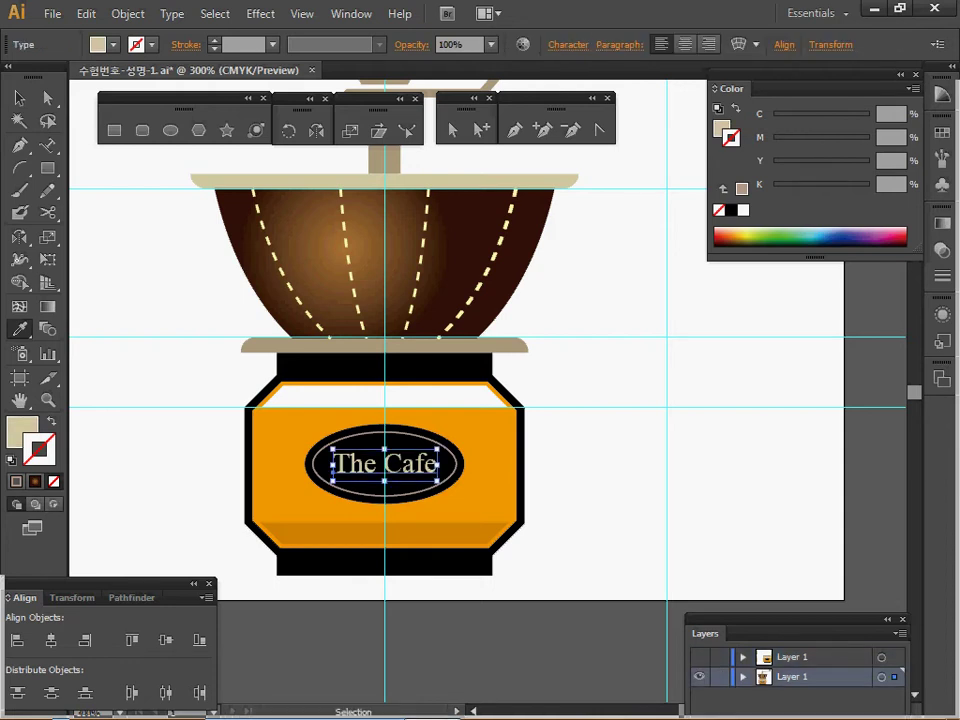
{"action": "left_click", "coordinate": [699, 657]}
{"action": "left_click", "coordinate": [800, 657]}
{"action": "left_click", "coordinate": [699, 677]}
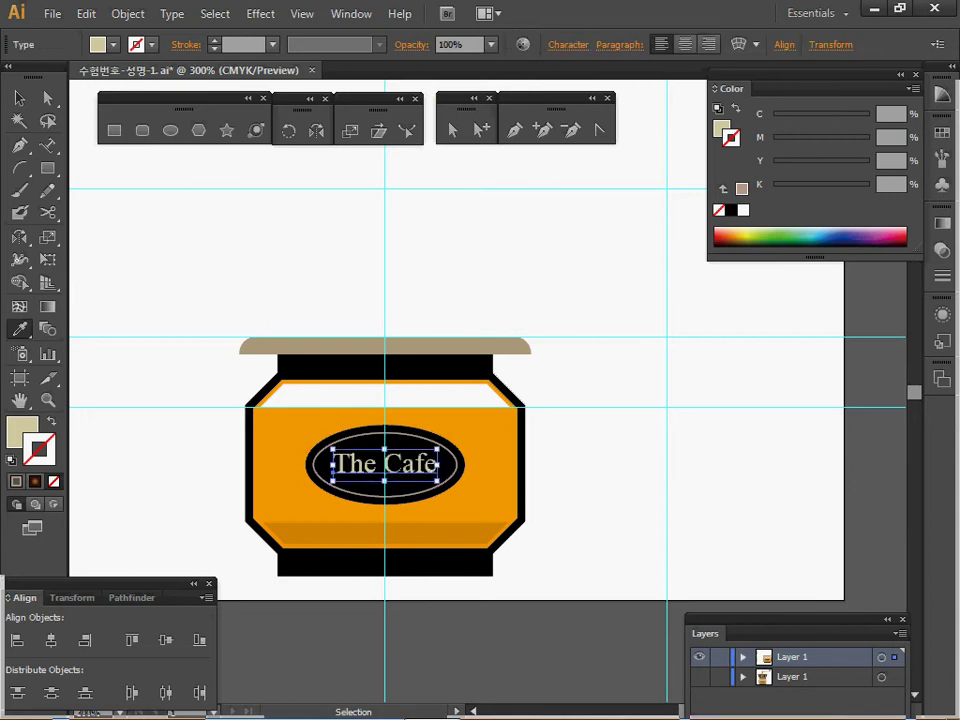
{"action": "key", "text": "ctrl+s"}
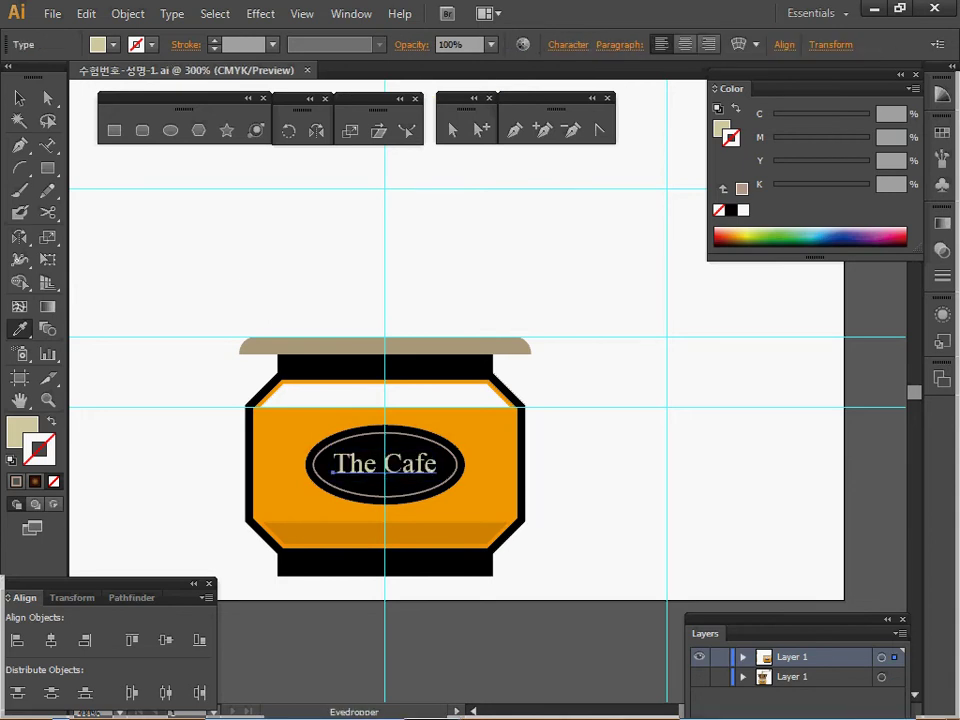
- Create a 45 mm wide, 70 mm high ellipse with the default white fill and 1 pt black stroke
{"action": "left_click_drag", "start_coordinate": [394, 399], "coordinate": [394, 484]}
{"action": "scroll", "coordinate": [394, 466], "scroll_direction": "down", "scroll_amount": 1}
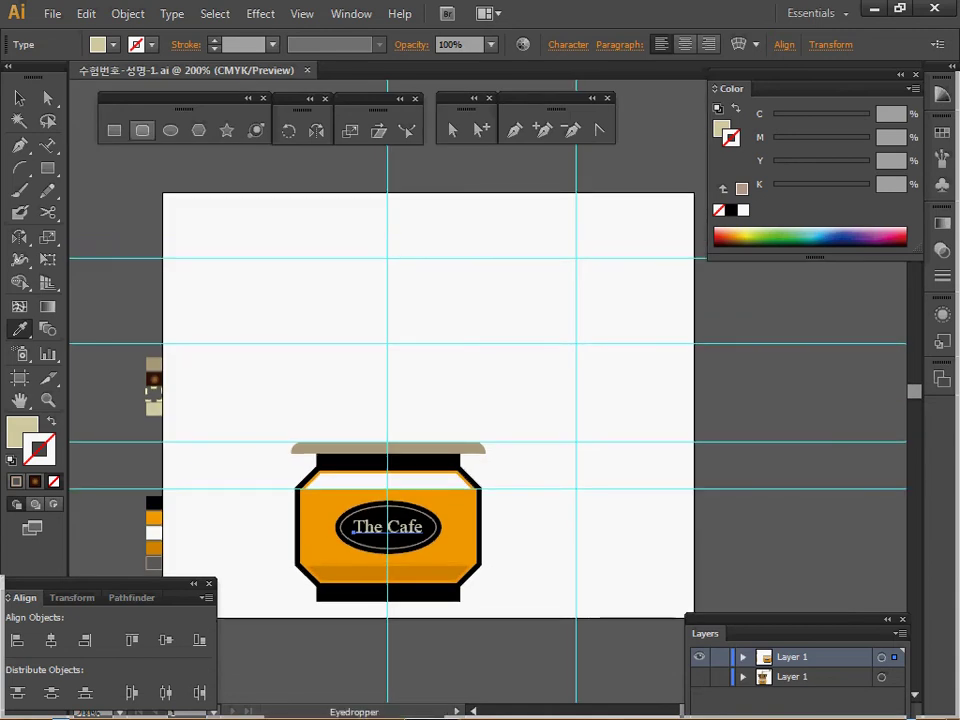
{"action": "key", "text": "l"}
{"action": "key", "text": "ctrl+shift+a"}
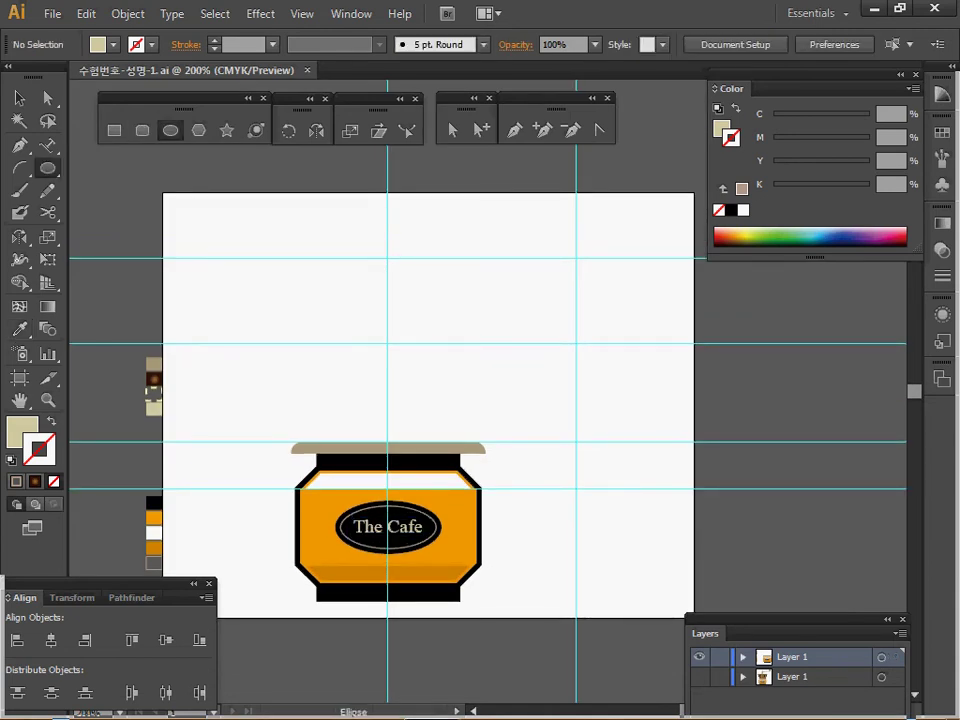
{"action": "key", "text": "d"}
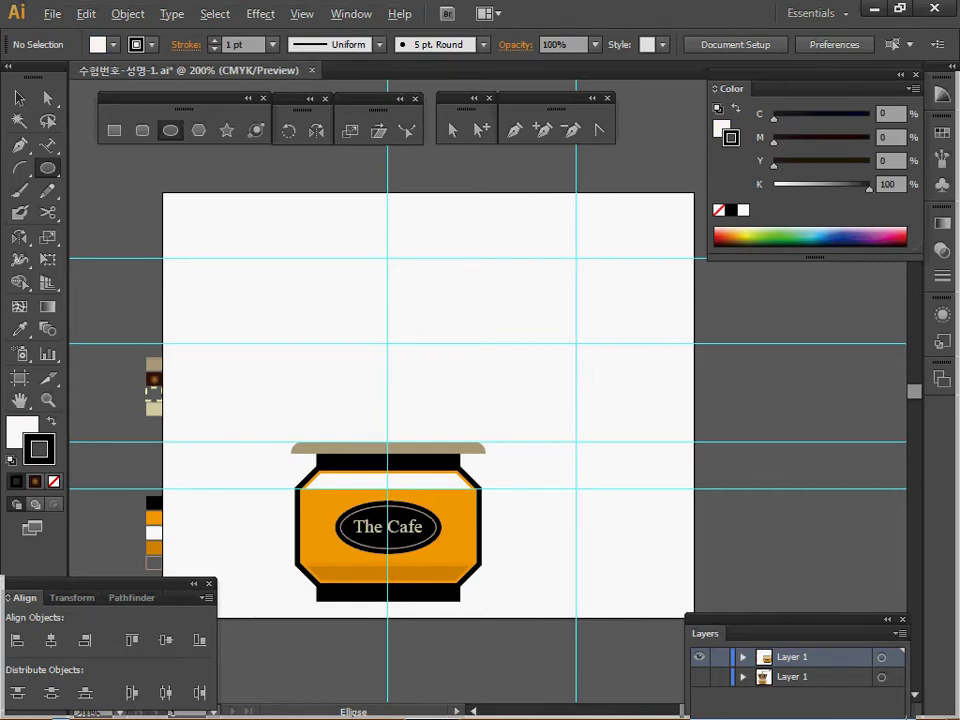
{"action": "left_click", "coordinate": [315, 322]}
{"action": "type", "text": "45"}
{"action": "key", "text": "Tab"}
{"action": "type", "text": "70"}
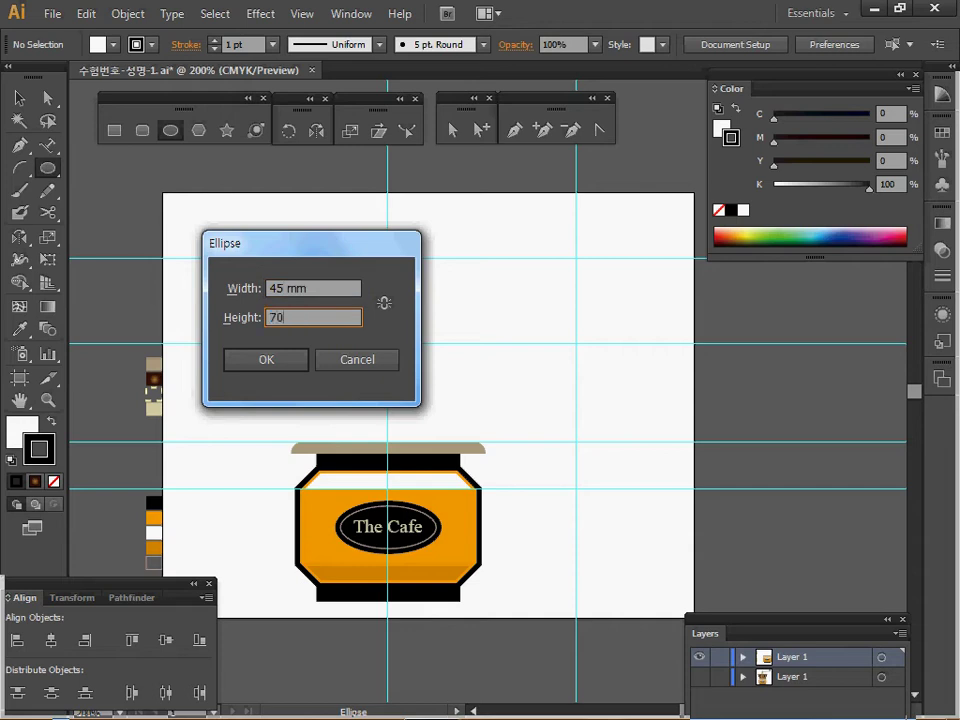
{"action": "key", "text": "Return"}
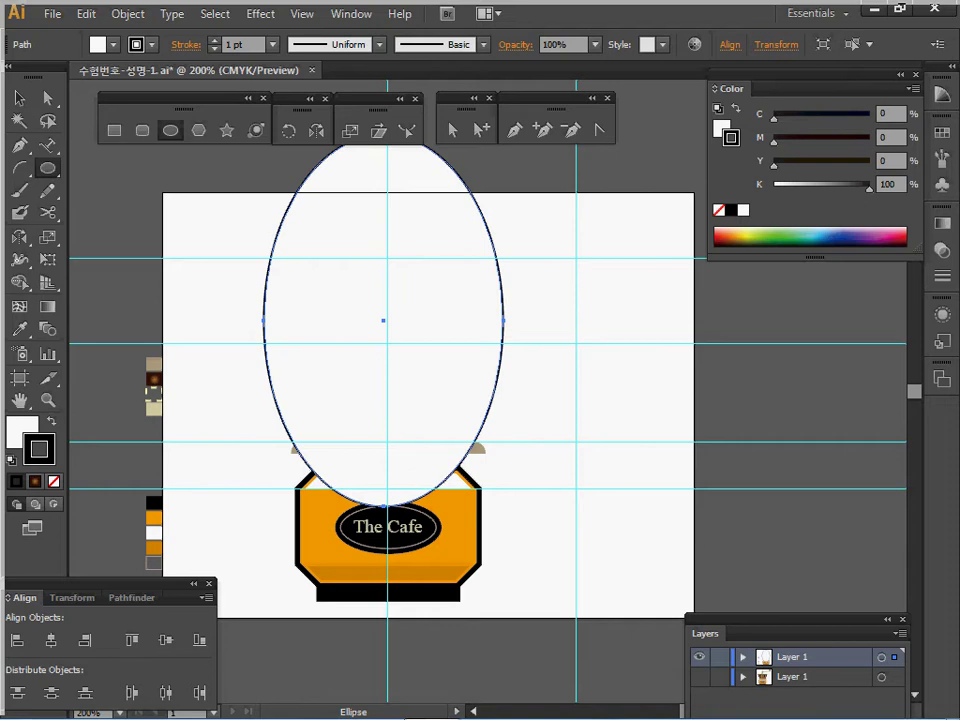
- Show the reference layer in color with the artwork as outlines, and move the ellipse so its lower curve matches the brown bowl
{"action": "left_click", "coordinate": [699, 677]}
{"action": "key", "text": "ctrl+y"}
{"action": "key", "text": "ctrl+y"}
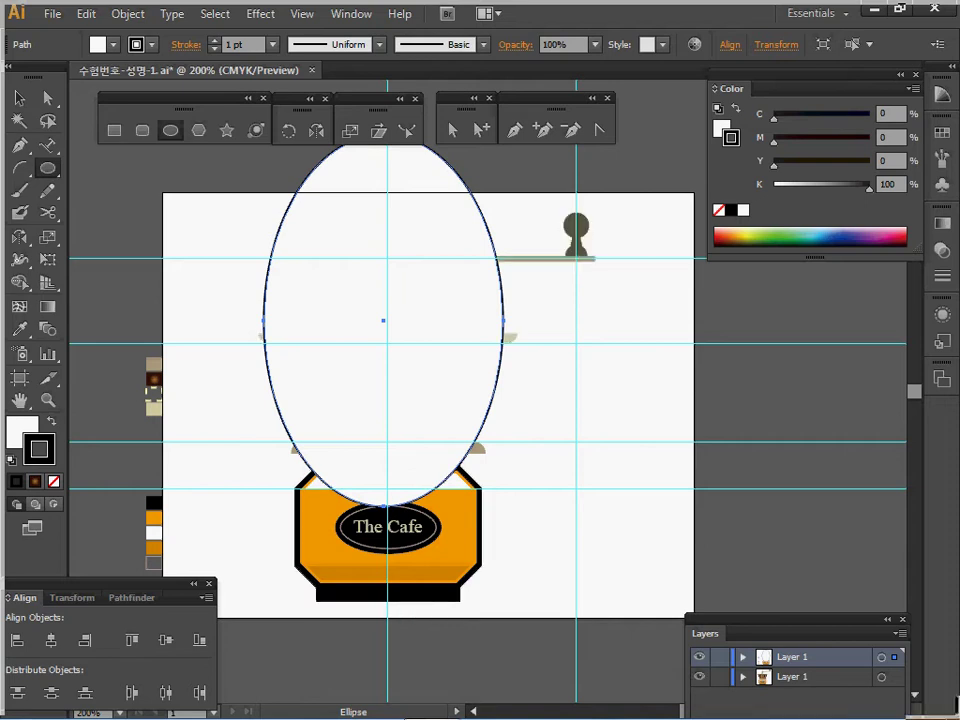
{"action": "key", "text": "ctrl+y"}
{"action": "left_click_drag", "start_coordinate": [383, 320], "coordinate": [387, 278]}
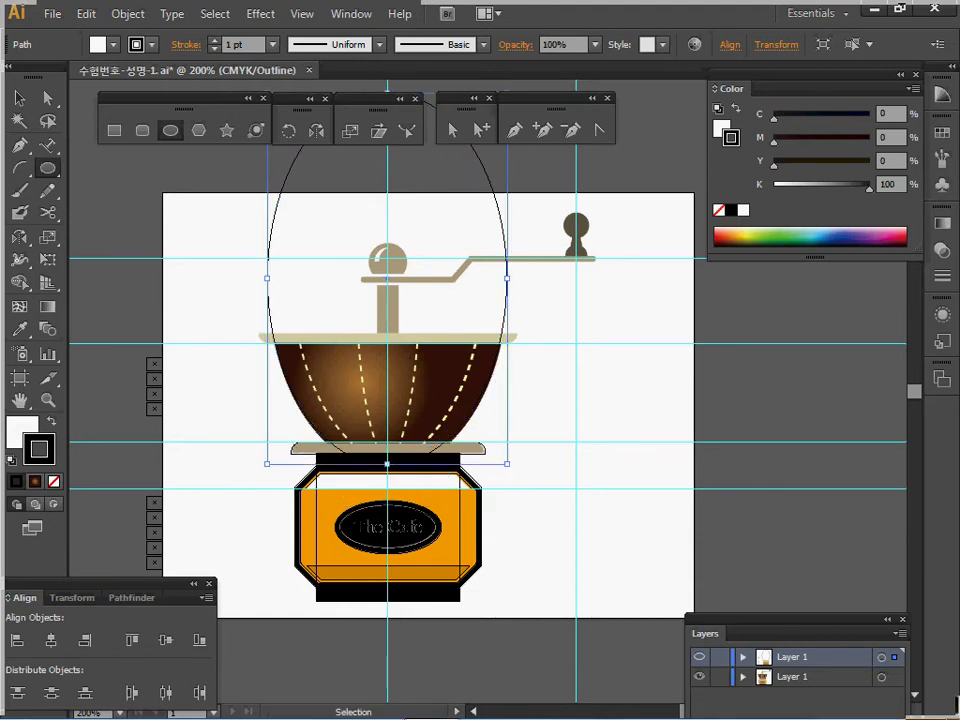
{"action": "left_click", "coordinate": [464, 427], "text": "ctrl"}
{"action": "left_click_drag", "start_coordinate": [464, 427], "coordinate": [476, 522]}
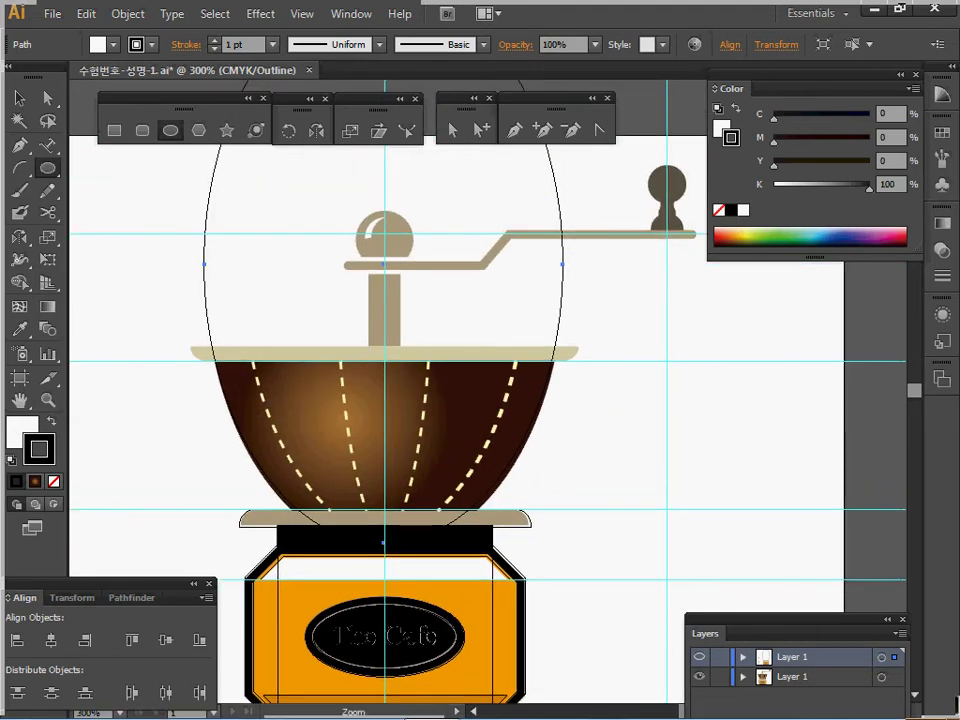
{"action": "left_click", "coordinate": [451, 425], "text": "ctrl+alt"}
{"action": "left_click_drag", "start_coordinate": [451, 425], "coordinate": [455, 448]}
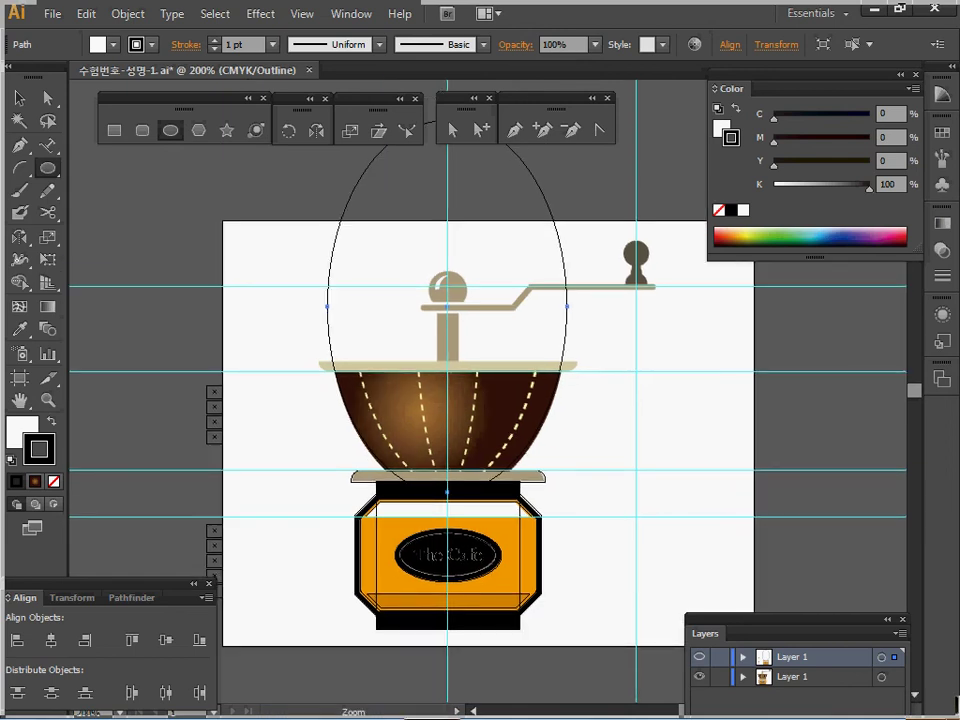
{"action": "key", "text": "ctrl+minus"}
{"action": "key", "text": "ctrl+plus"}
{"action": "key", "text": "ctrl+plus"}
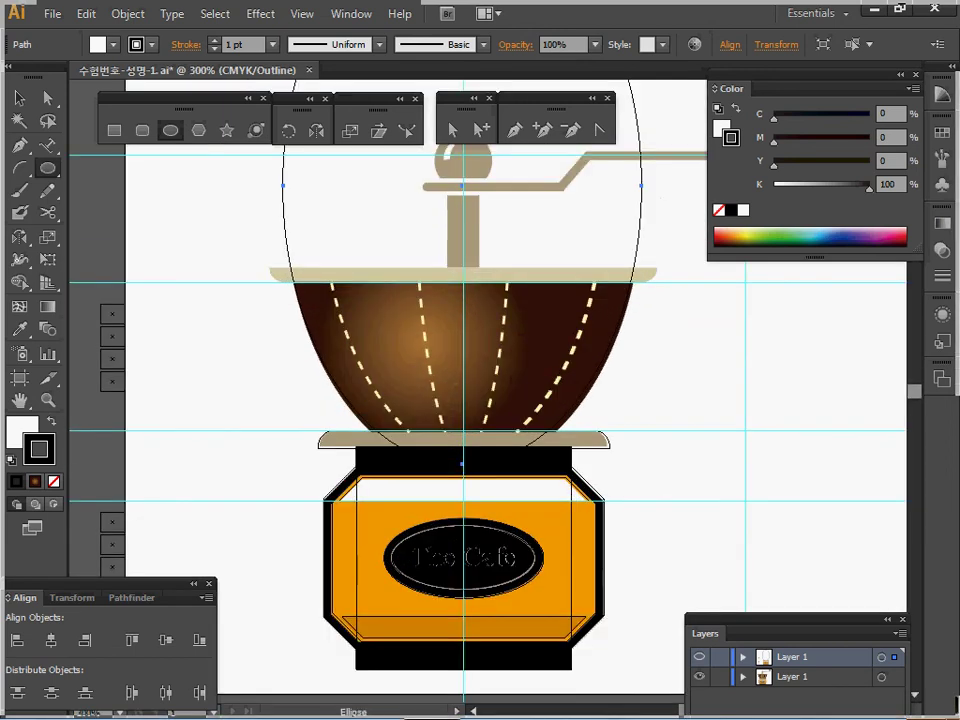
- Draw a wide rectangle across the ellipse, spanning from the bowl's rim guide to the base plate guide
{"action": "key", "text": "m"}
{"action": "left_click_drag", "start_coordinate": [214, 281], "coordinate": [699, 430]}
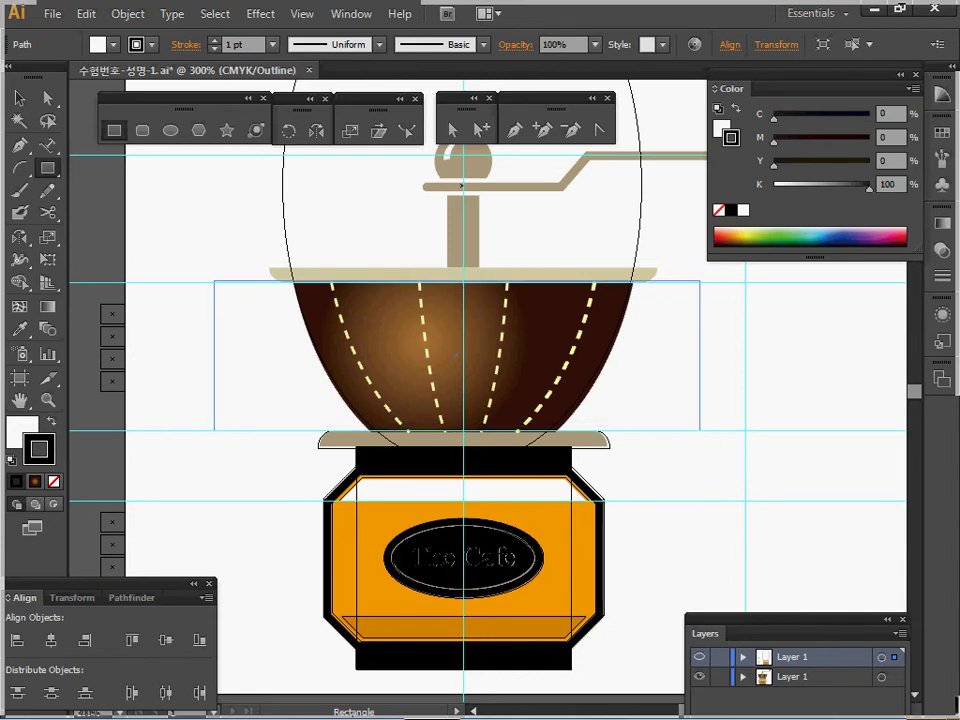
{"action": "left_click_drag", "start_coordinate": [699, 430], "coordinate": [699, 430]}
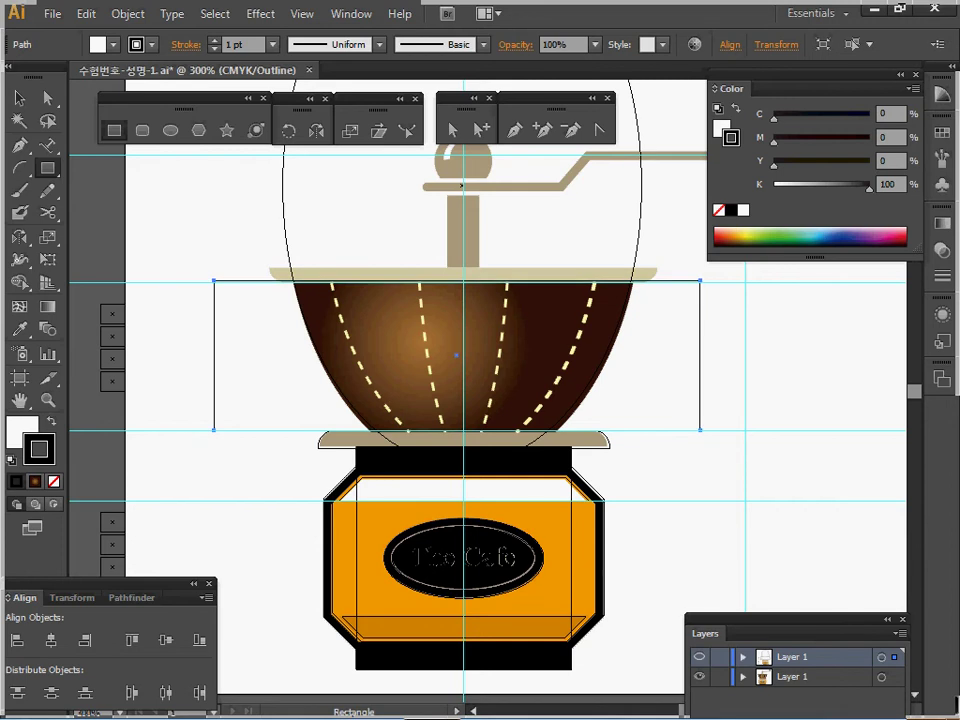
- Hide the reference, select the rectangle and tall ellipse, and intersect them into the bowl shape with Pathfinder
{"action": "key", "text": "ctrl+y"}
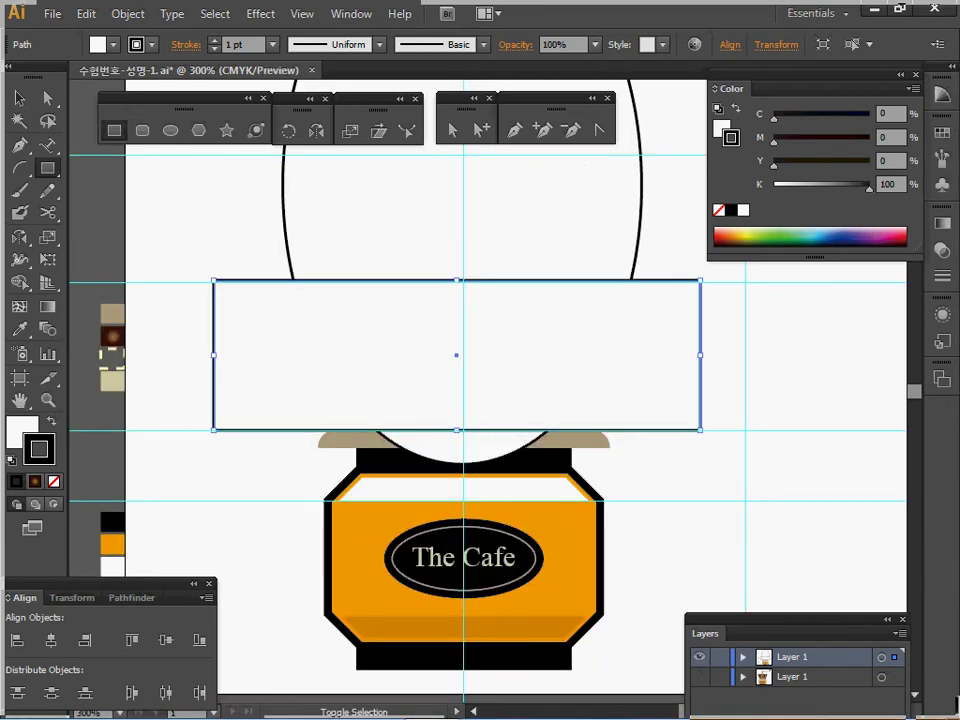
{"action": "left_click_drag", "start_coordinate": [270, 228], "coordinate": [324, 306]}
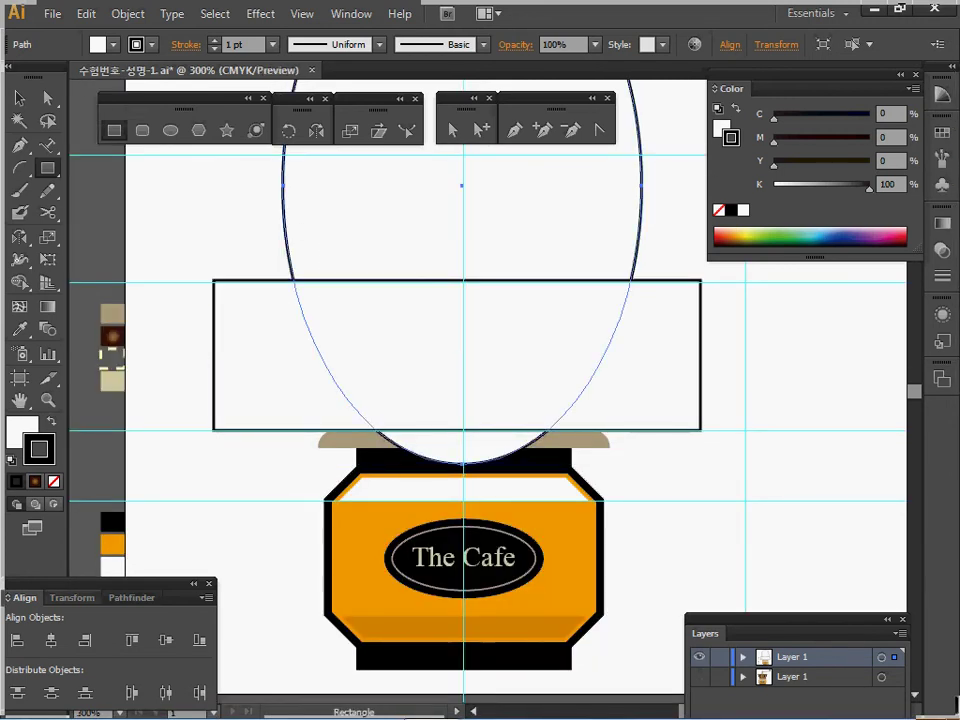
{"action": "left_click", "coordinate": [131, 598]}
{"action": "left_click", "coordinate": [84, 640]}
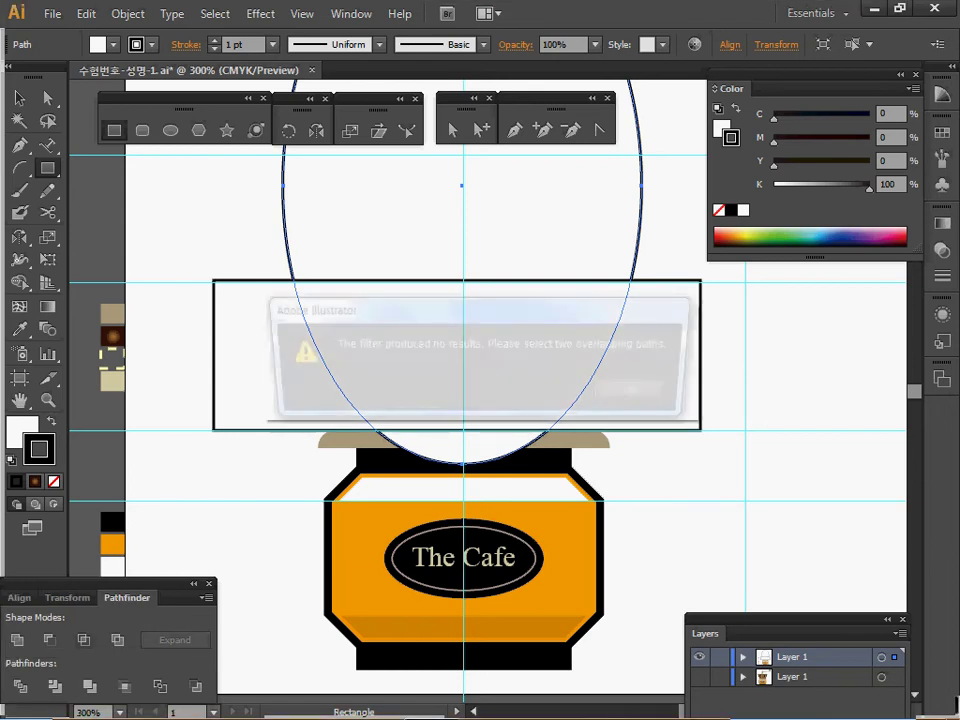
{"action": "key", "text": "Return"}
{"action": "left_click_drag", "start_coordinate": [231, 214], "coordinate": [298, 298]}
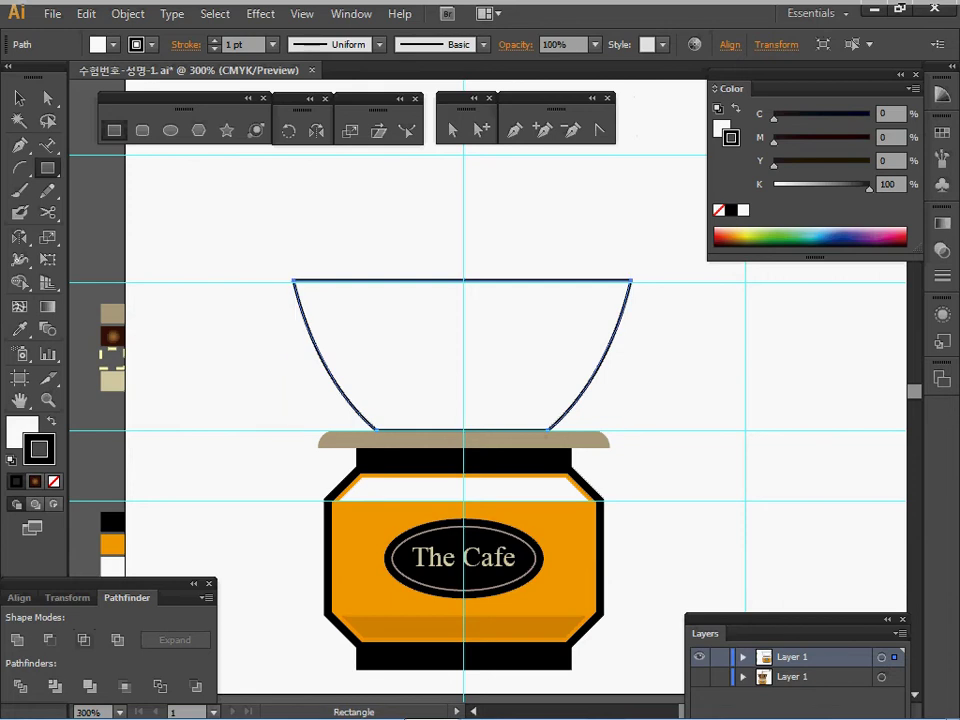
- Fill the bowl with the brown radial gradient sampled from the reference, without a stroke, hide the reference, and save the document
{"action": "left_click", "coordinate": [503, 363], "text": "ctrl+alt"}
{"action": "left_click_drag", "start_coordinate": [503, 363], "coordinate": [461, 372]}
{"action": "left_click", "coordinate": [432, 437], "text": "ctrl"}
{"action": "left_click", "coordinate": [699, 677]}
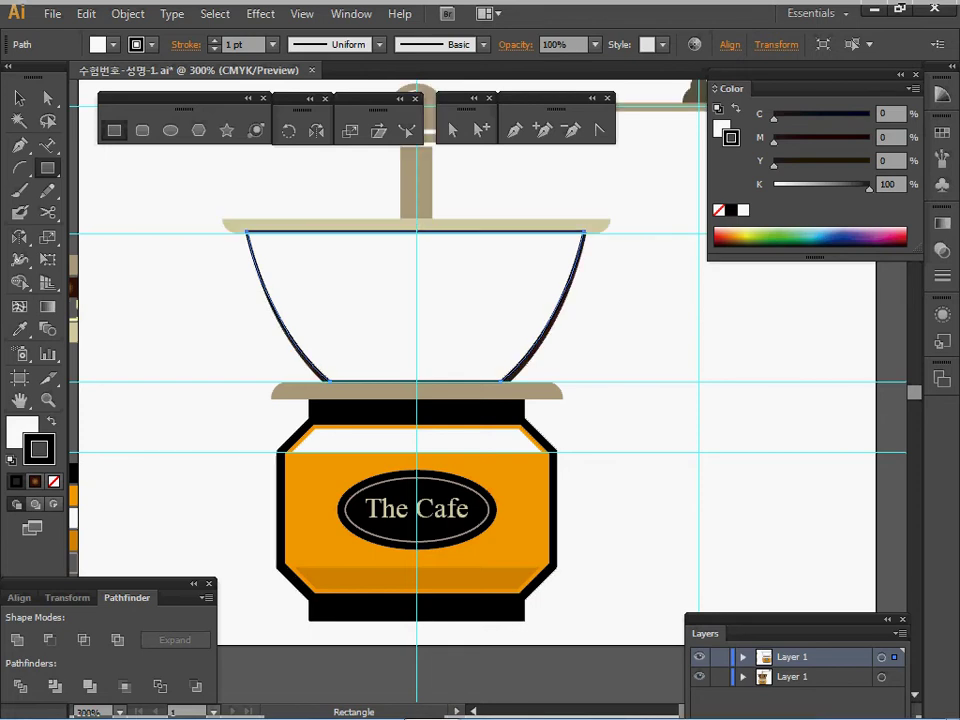
{"action": "left_click", "coordinate": [699, 657], "text": "ctrl"}
{"action": "key", "text": "i"}
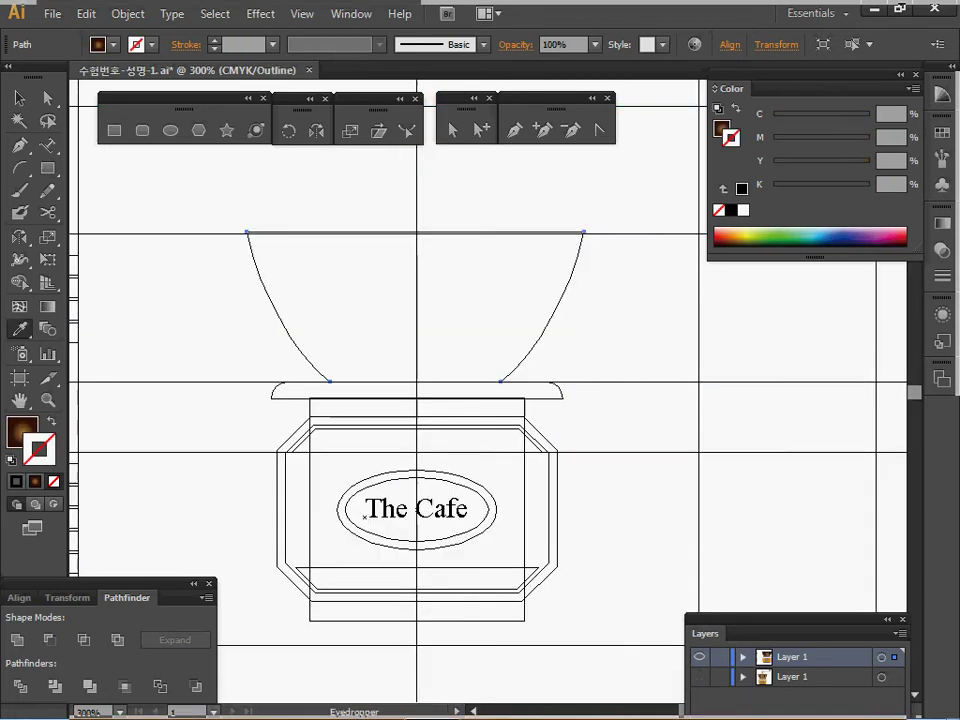
{"action": "key", "text": "v"}
{"action": "key", "text": "ctrl+y"}
{"action": "key", "text": "ctrl+s"}
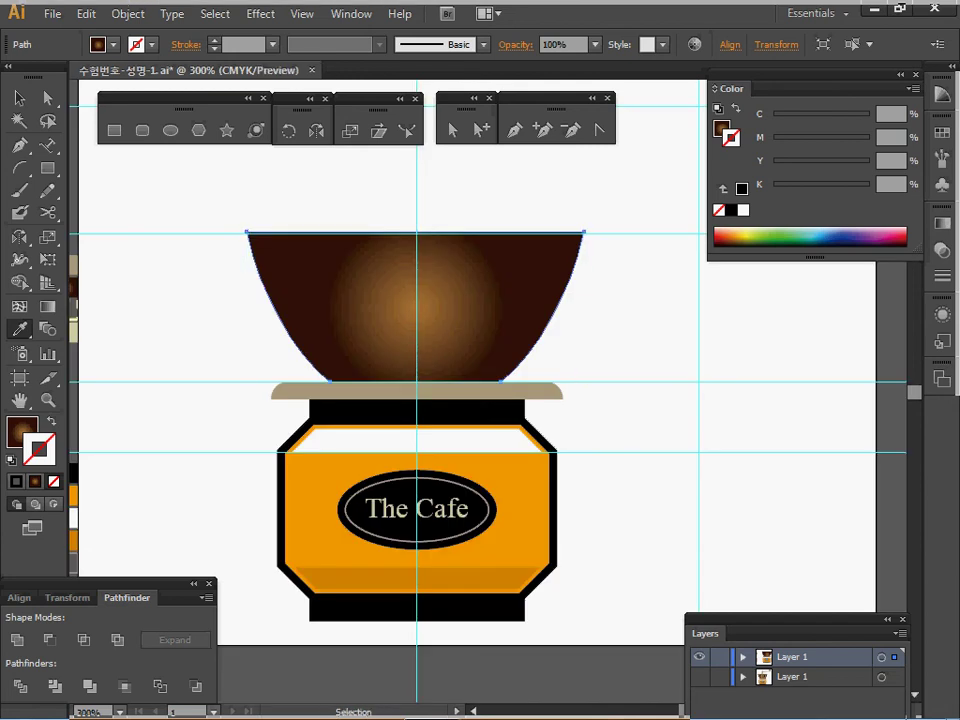
- Apply the bowl's brown radial gradient to its stroke as well, and inspect the gradient's light and dark color stops
{"action": "left_click", "coordinate": [942, 223]}
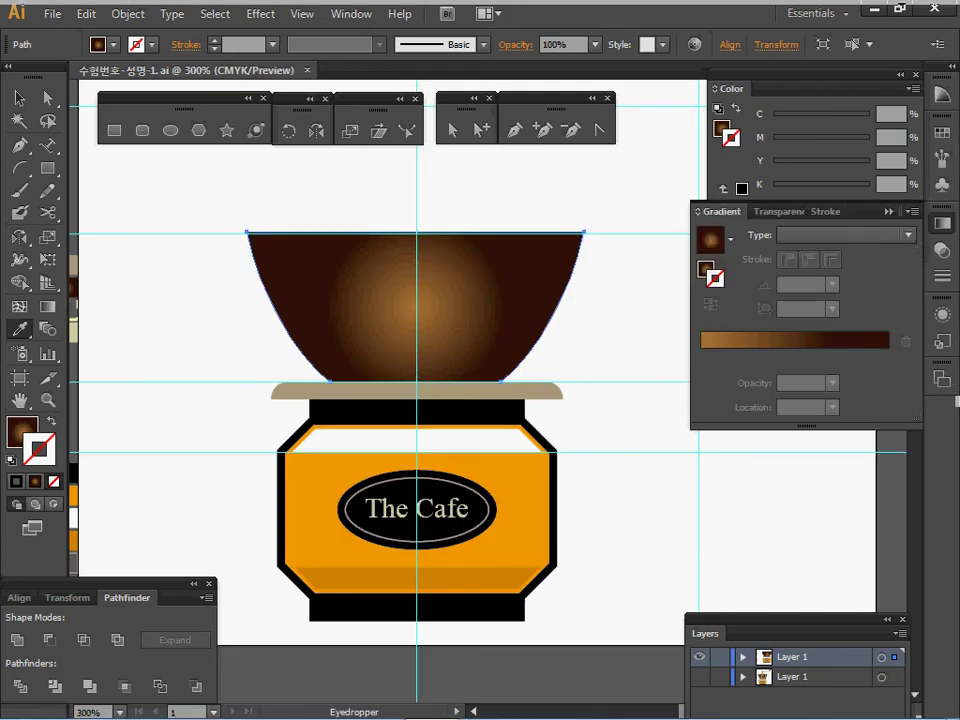
{"action": "left_click", "coordinate": [710, 240]}
{"action": "left_click", "coordinate": [706, 269]}
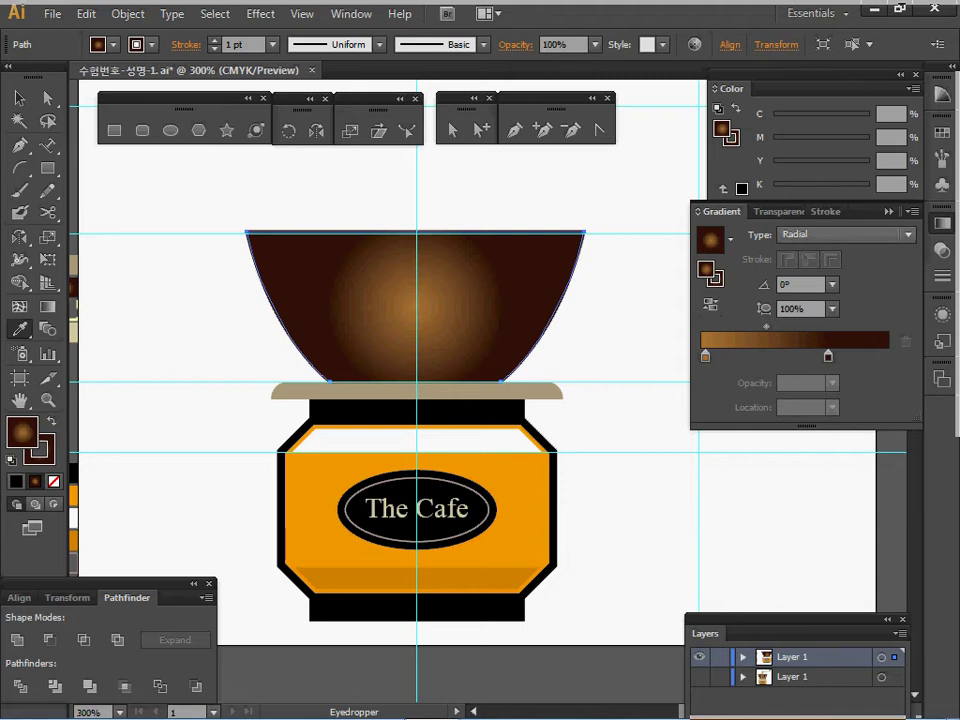
{"action": "left_click", "coordinate": [705, 355]}
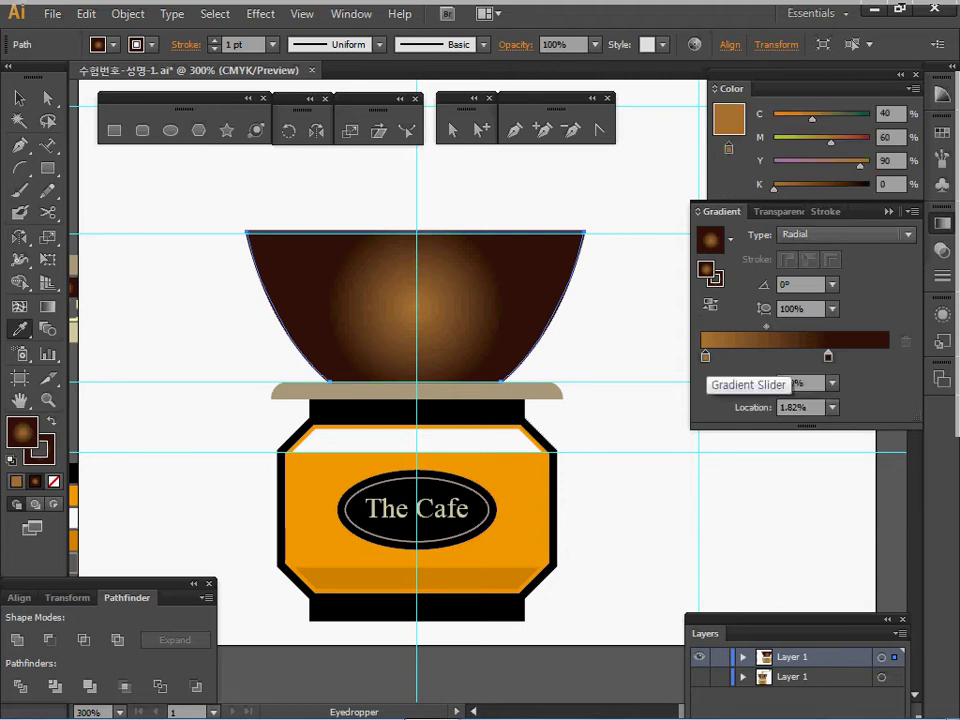
{"action": "left_click", "coordinate": [828, 356]}
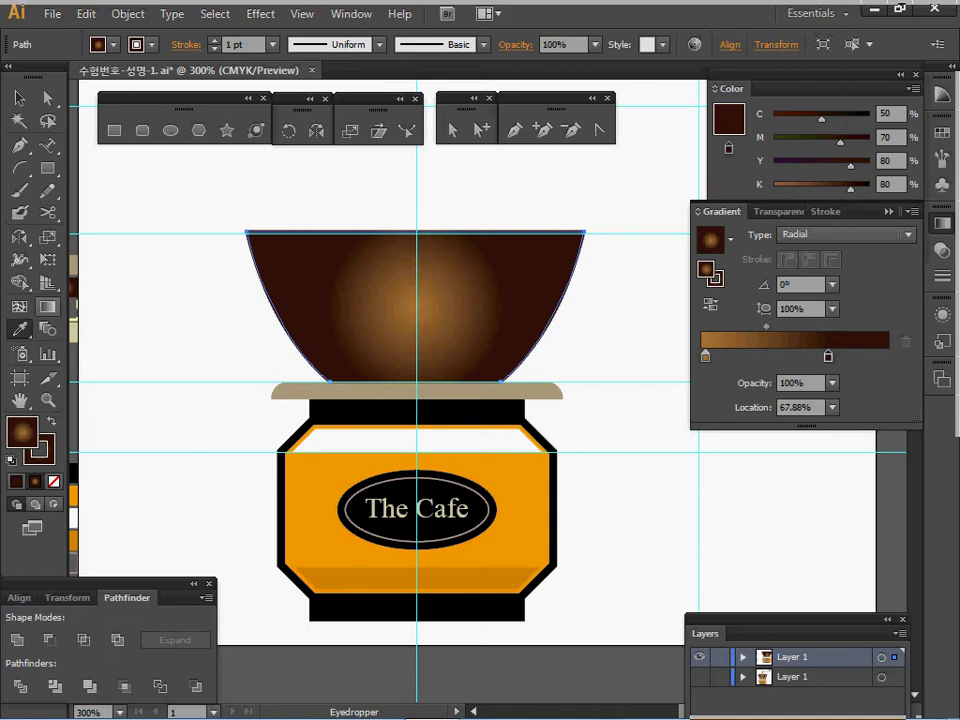
- Angle the bowl's radial gradient at -40.8° and move its highlight to the upper-left part of the bowl
{"action": "key", "text": "g"}
{"action": "mouse_move", "coordinate": [480, 306]}
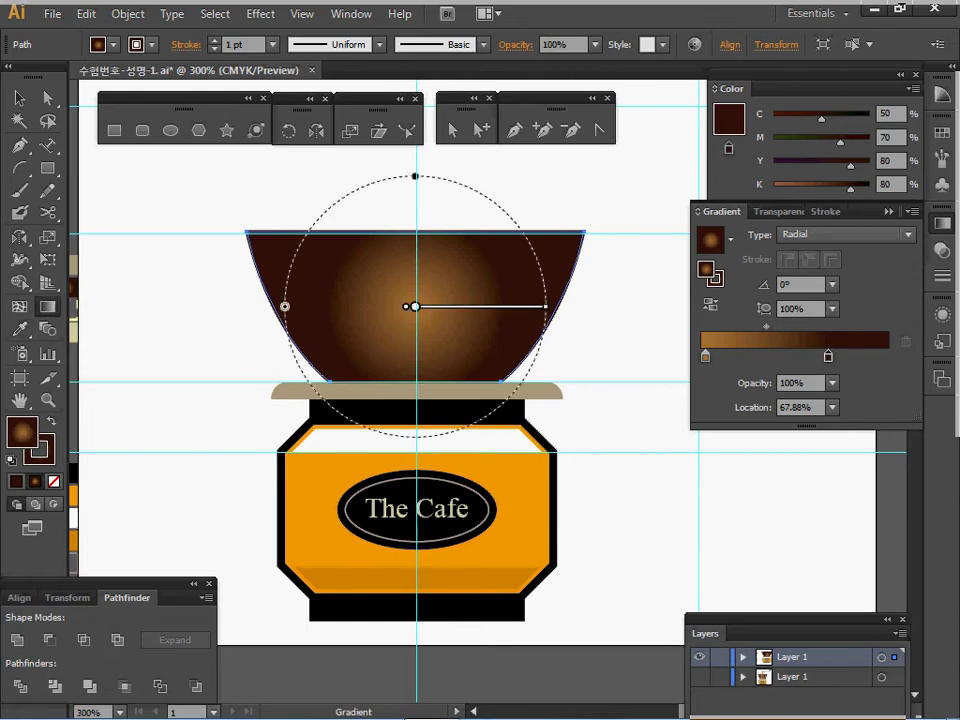
{"action": "left_click_drag", "start_coordinate": [359, 284], "coordinate": [460, 371]}
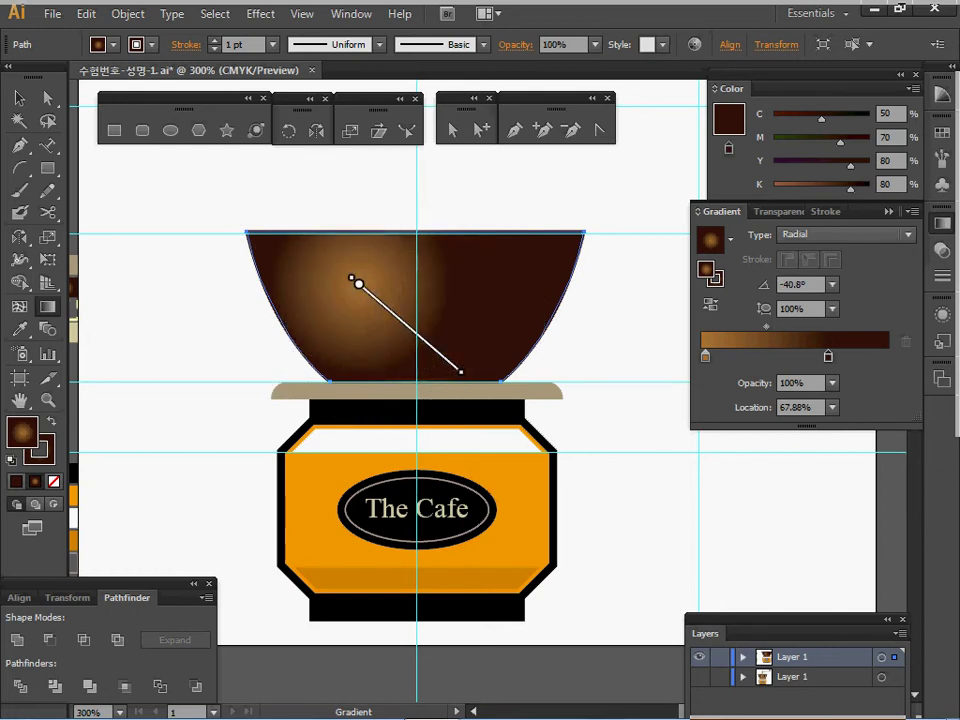
{"action": "left_click_drag", "start_coordinate": [359, 284], "coordinate": [380, 289]}
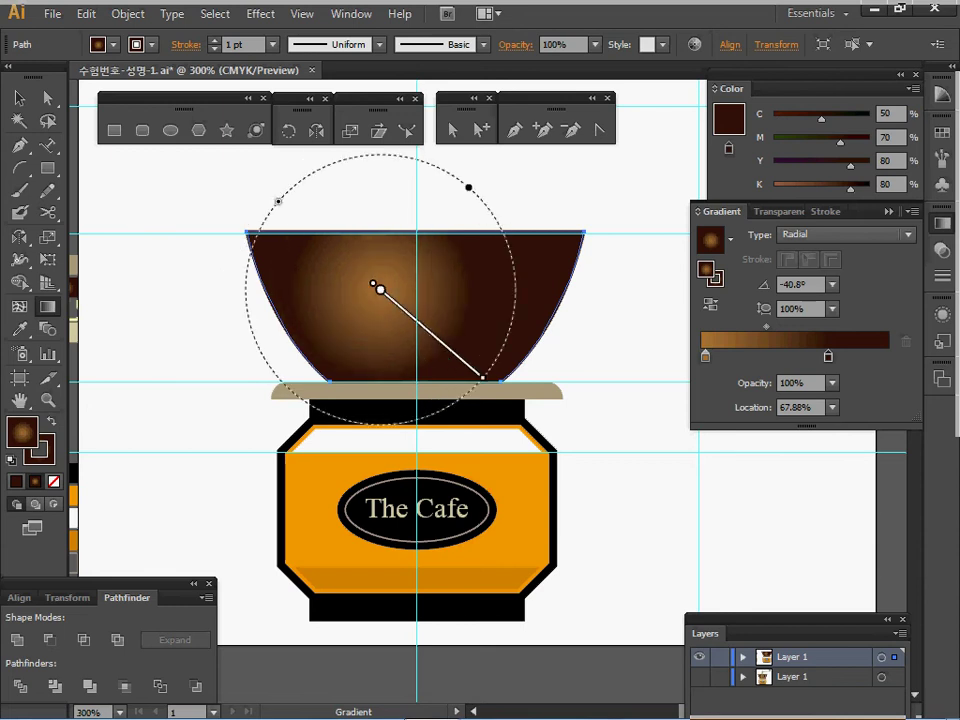
{"action": "key", "text": "v"}
{"action": "key", "text": "g"}
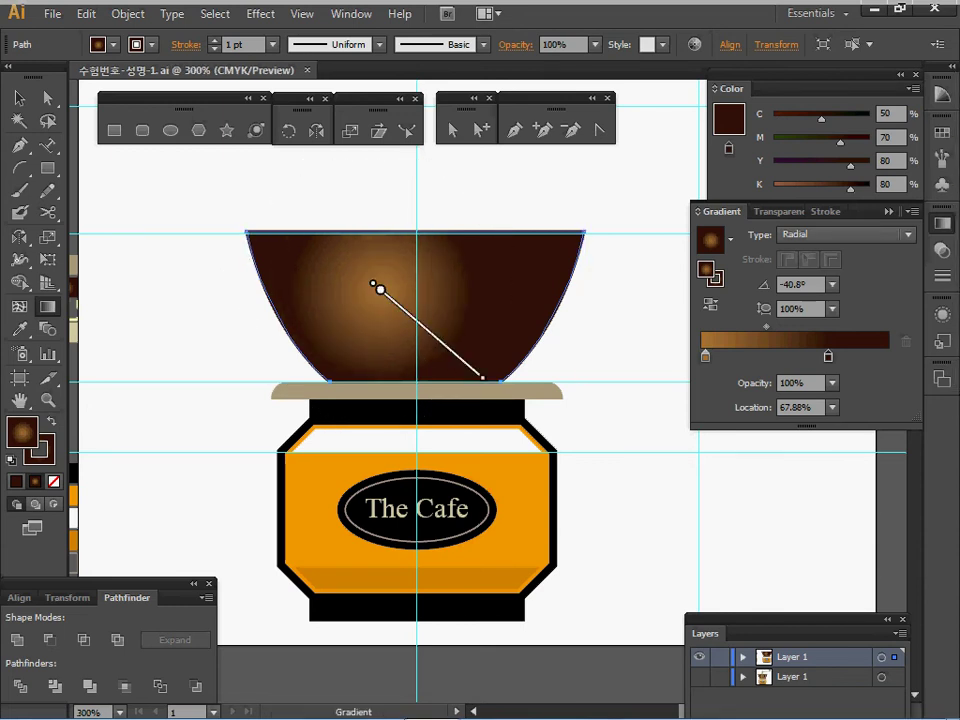
{"action": "key", "text": "v"}
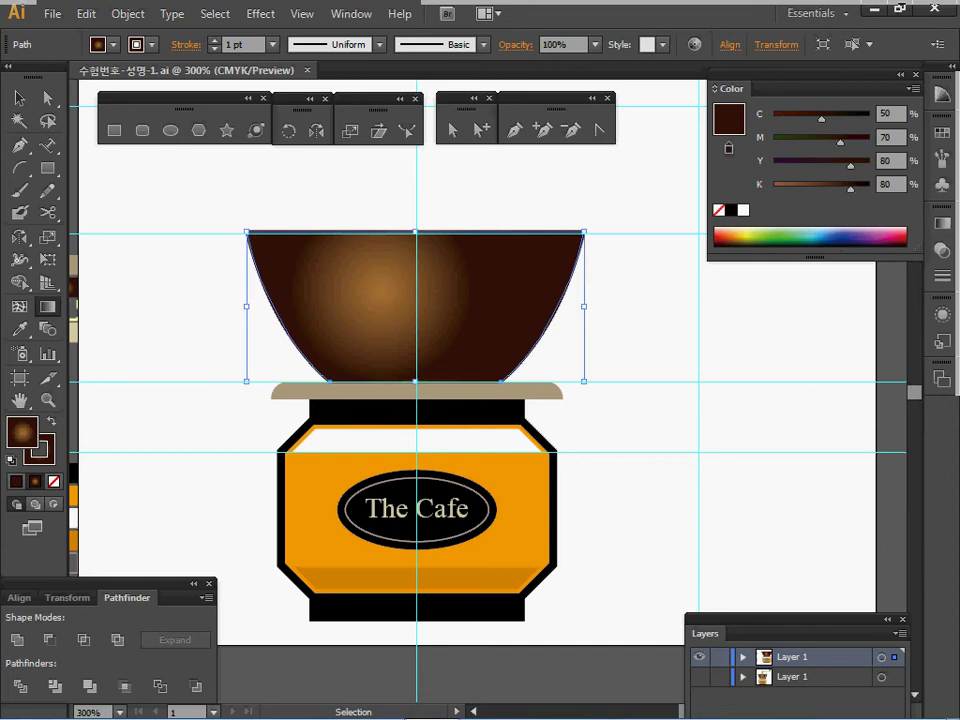
- Select the bowl, plate and whole body, and align them all by their horizontal centers
{"action": "left_click", "coordinate": [538, 356], "text": "ctrl"}
{"action": "left_click", "coordinate": [538, 356], "text": "ctrl"}
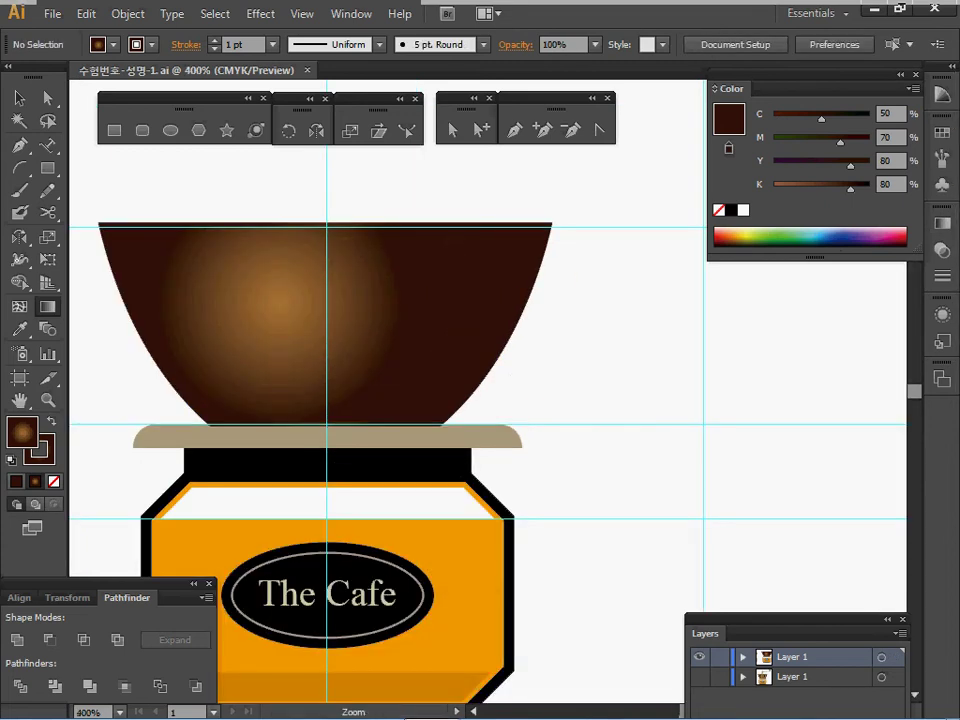
{"action": "key", "text": "ctrl+minus"}
{"action": "left_click_drag", "start_coordinate": [261, 171], "coordinate": [456, 578]}
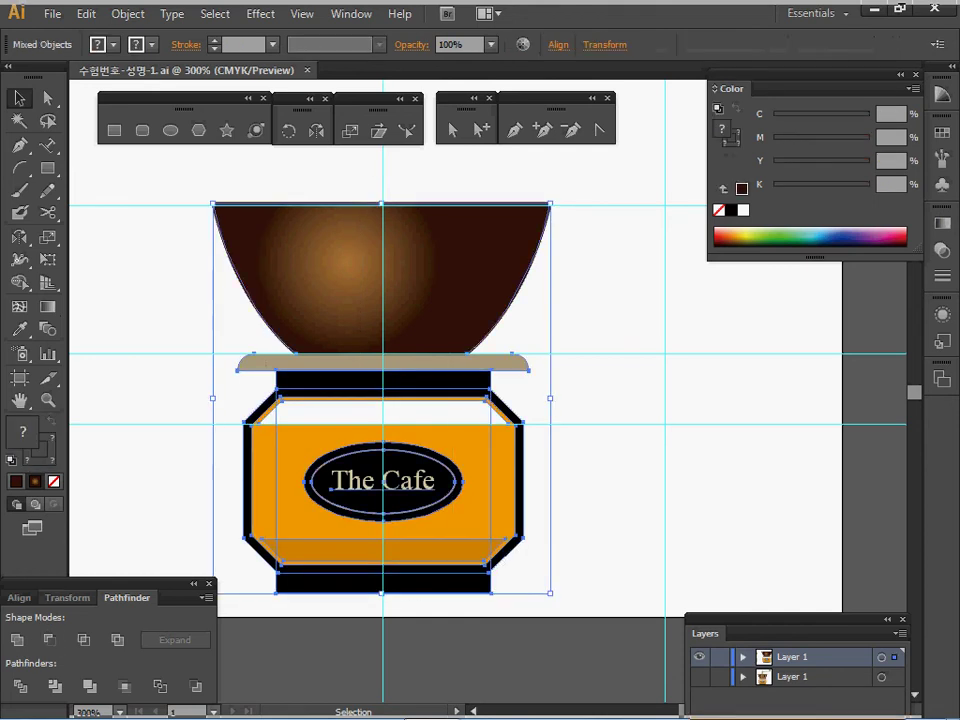
{"action": "left_click", "coordinate": [19, 598]}
{"action": "left_click", "coordinate": [51, 640]}
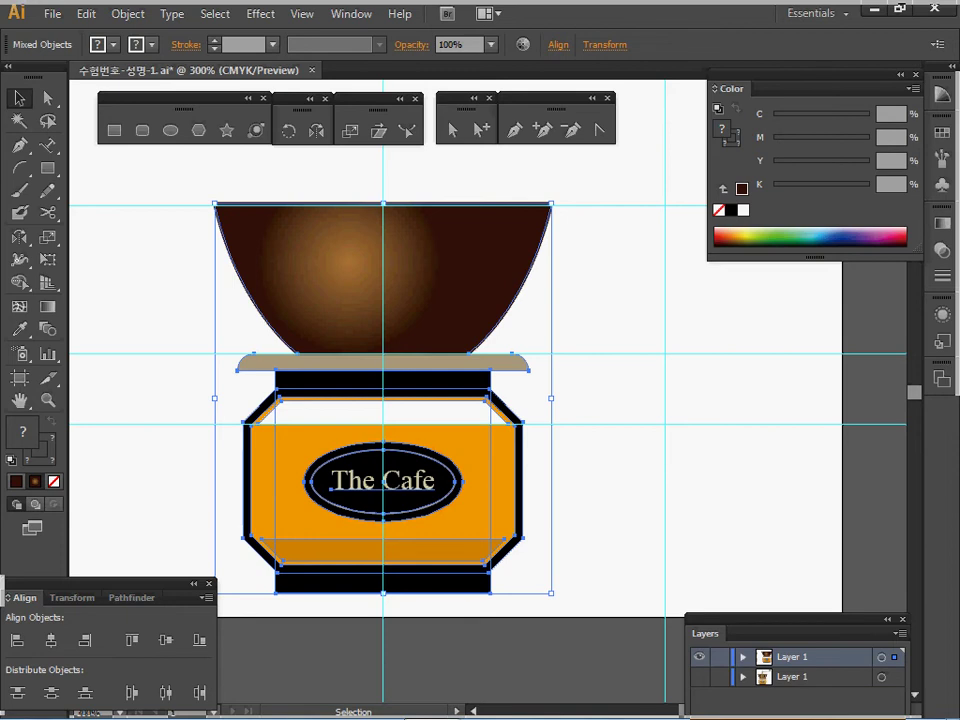
{"action": "key", "text": "ctrl+shift+a"}
- Duplicate the bowl horizontally to the right so the copy's left edge marks the first seam line inside the bowl
{"action": "left_click_drag", "start_coordinate": [400, 270], "coordinate": [253, 241]}
{"action": "left_click", "coordinate": [400, 313], "text": "ctrl"}
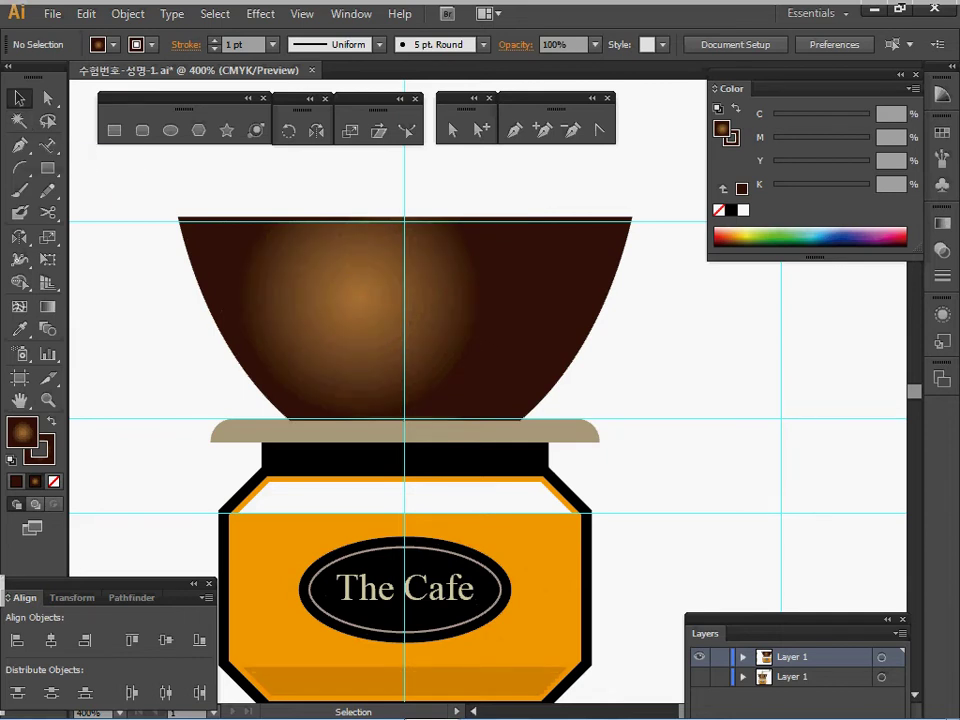
{"action": "left_click", "coordinate": [320, 305]}
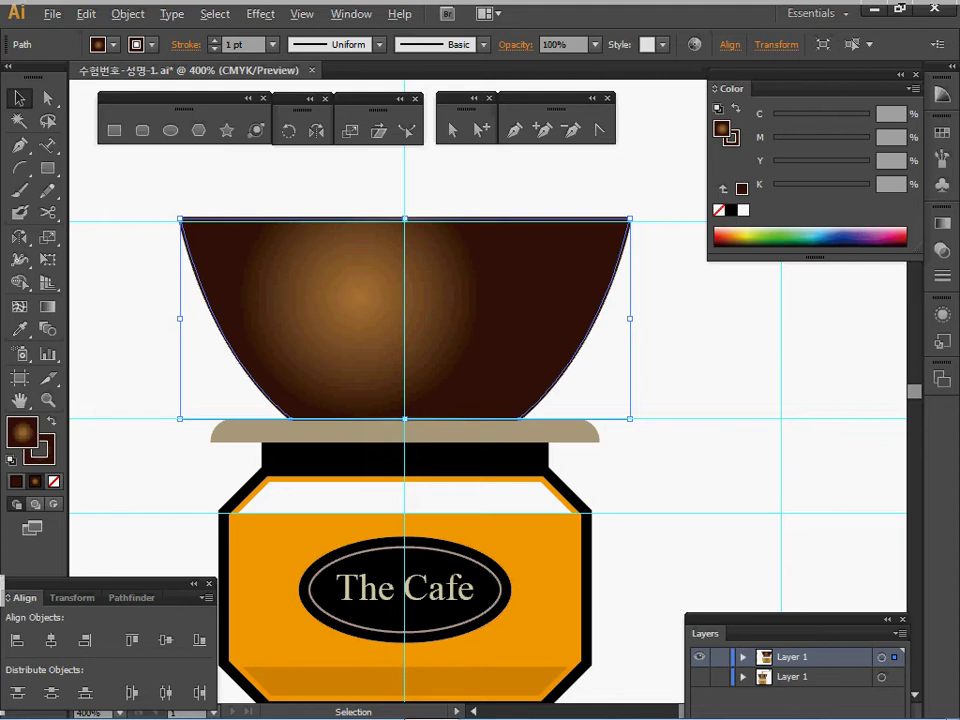
{"action": "left_click_drag", "start_coordinate": [320, 305], "coordinate": [371, 305]}
{"action": "left_click_drag", "start_coordinate": [451, 300], "coordinate": [449, 300]}
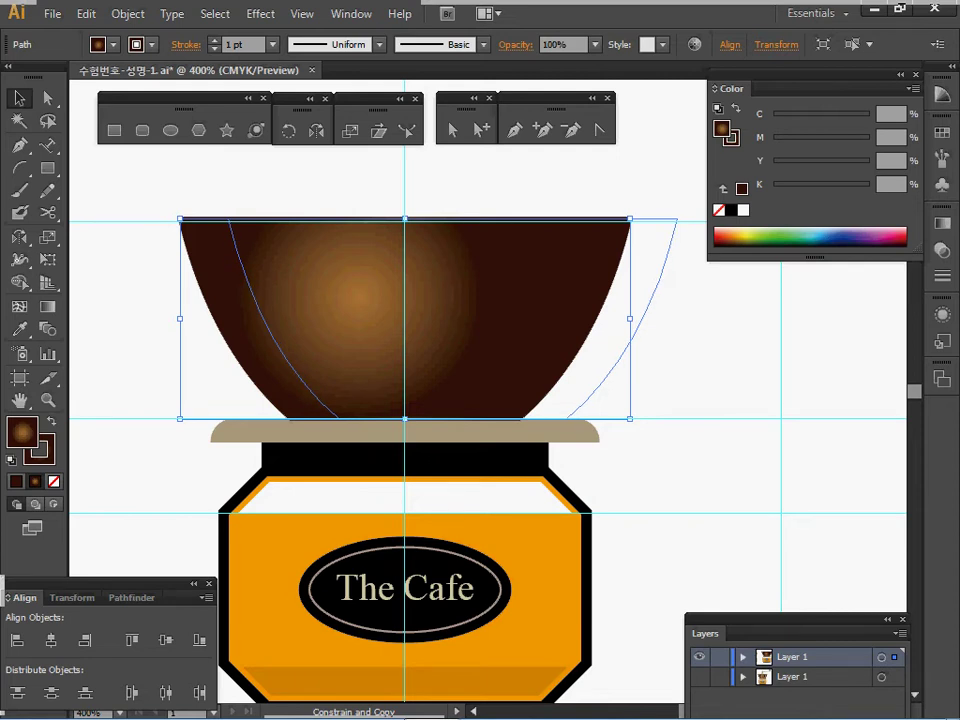
{"action": "left_click_drag", "start_coordinate": [449, 300], "coordinate": [449, 300]}
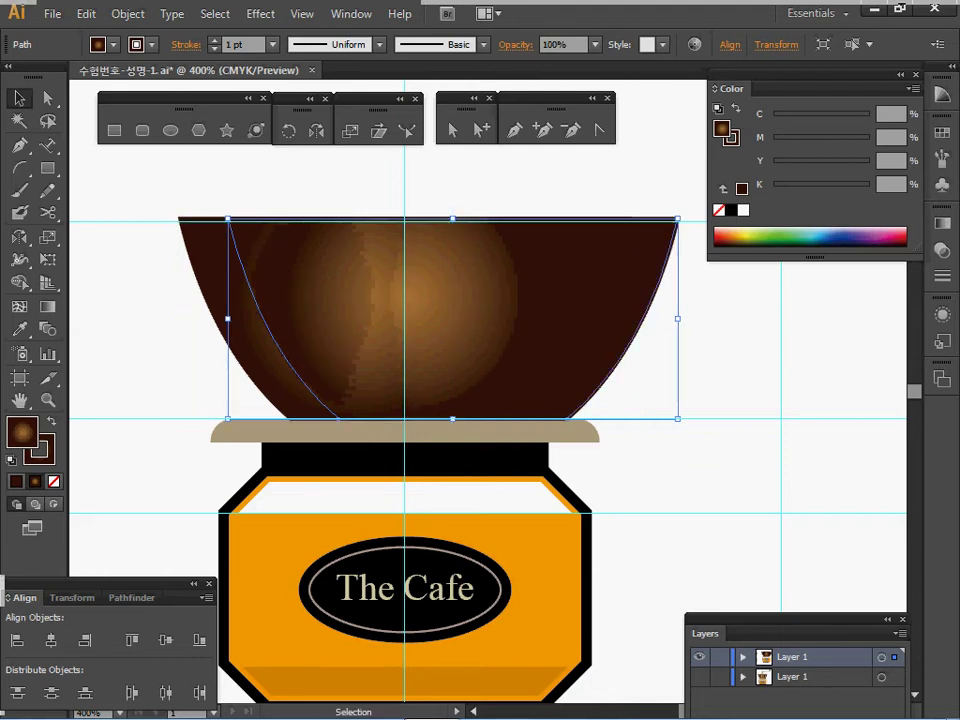
- Delete the right-hand upper and lower anchor points of the bowl copy, leaving only its left curve
{"action": "key", "text": "a"}
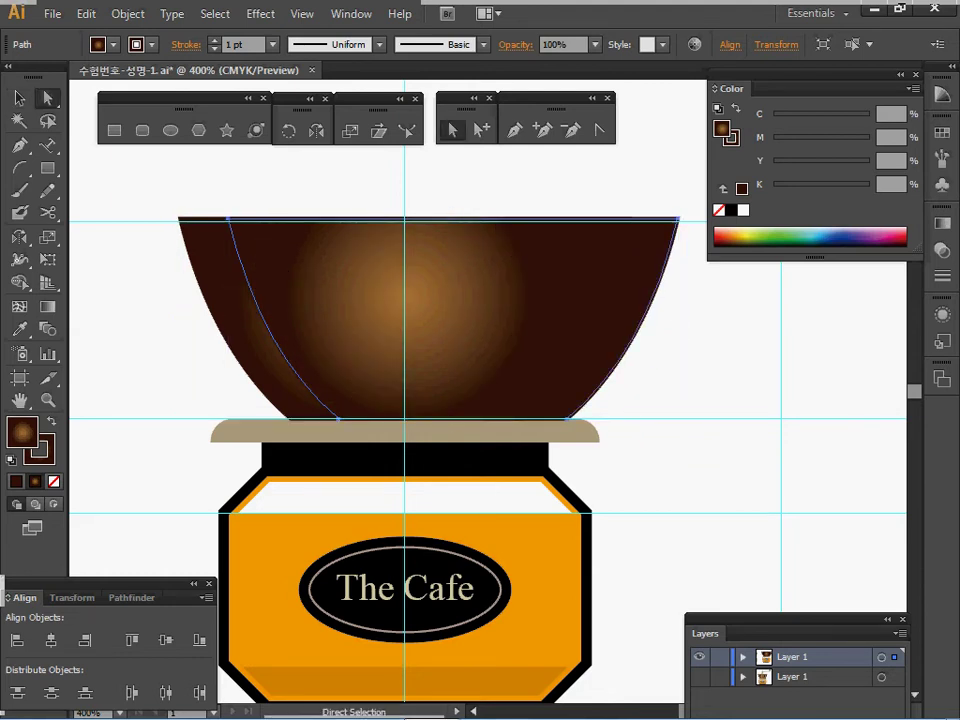
{"action": "left_click", "coordinate": [678, 219]}
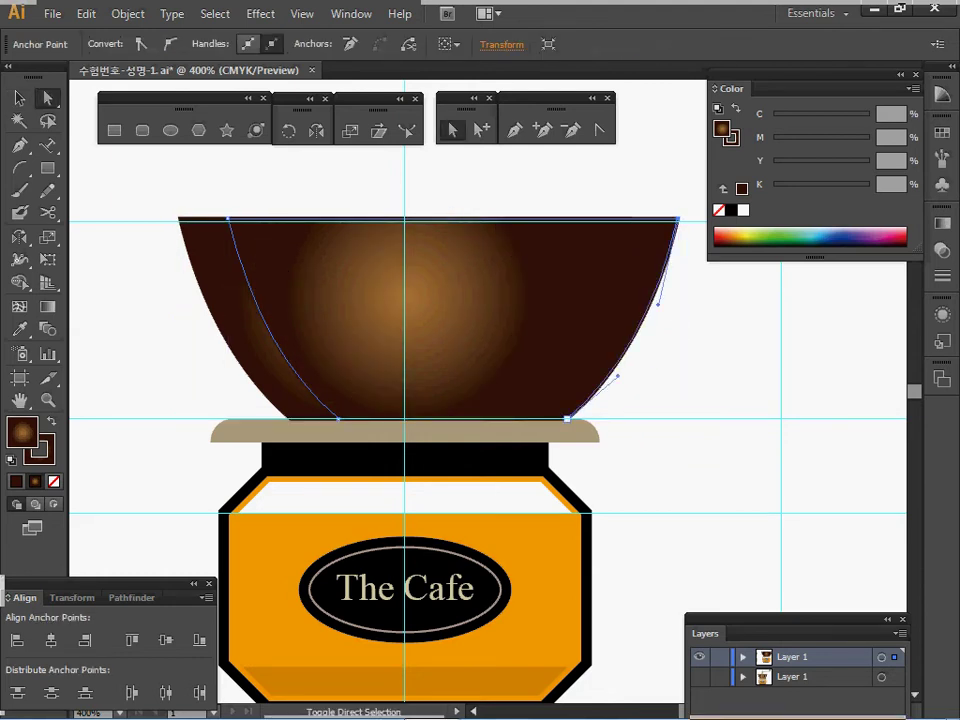
{"action": "left_click", "coordinate": [567, 419], "text": "shift"}
{"action": "key", "text": "ctrl+z"}
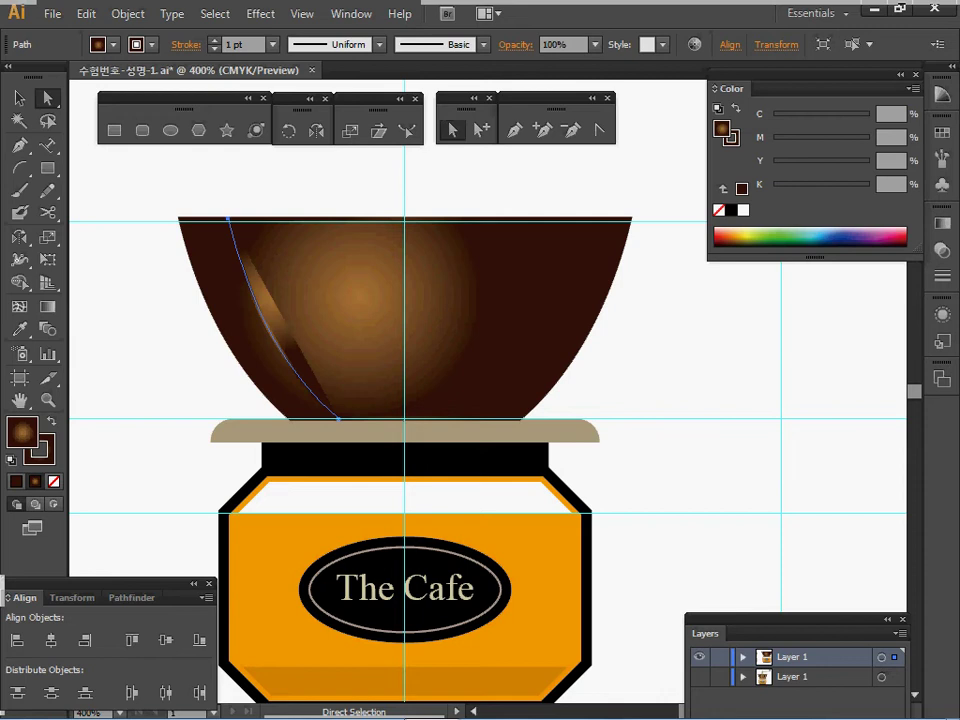
- Give the remaining curve the reference seam's cream 1 pt dashed stroke with no fill, using the Eyedropper, and hide the reference
{"action": "left_click", "coordinate": [699, 677]}
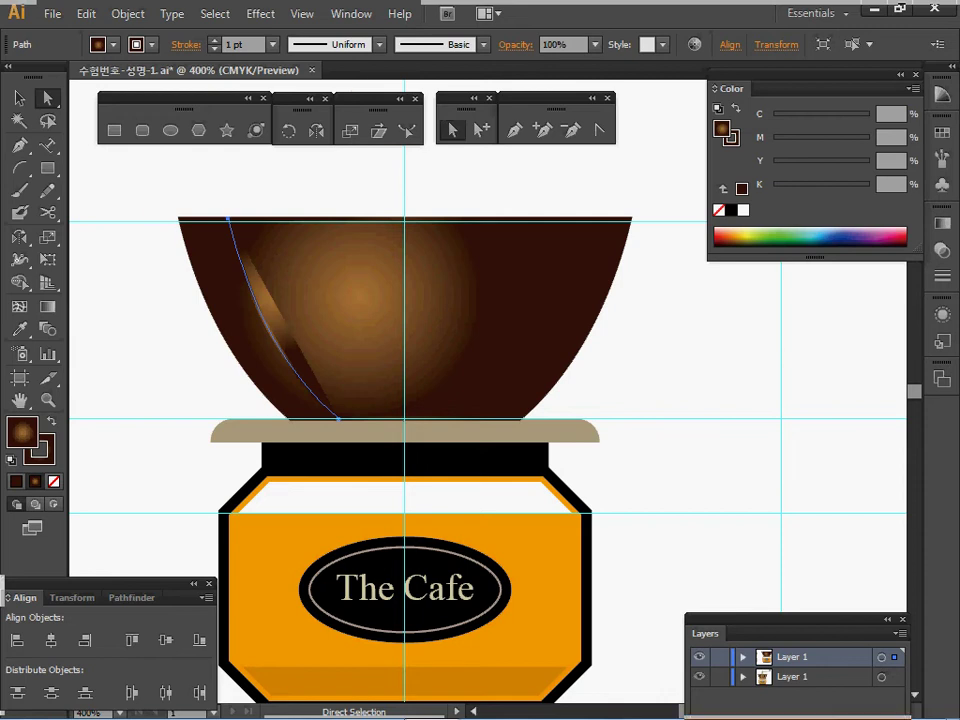
{"action": "left_click", "coordinate": [699, 657], "text": "ctrl"}
{"action": "key", "text": "a"}
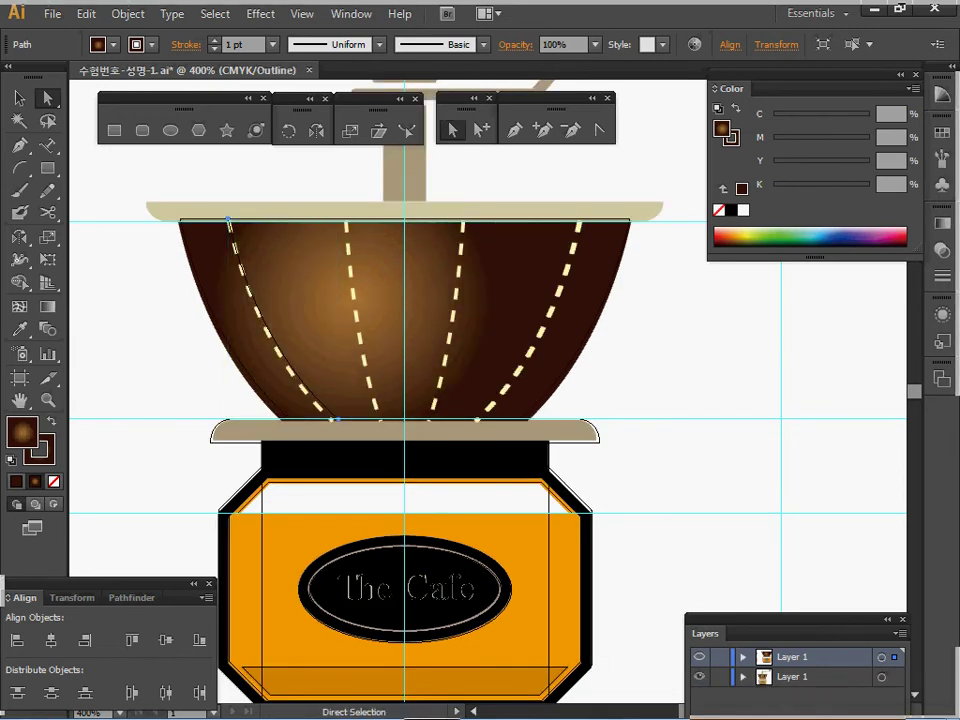
{"action": "key", "text": "i"}
{"action": "left_click", "coordinate": [267, 333]}
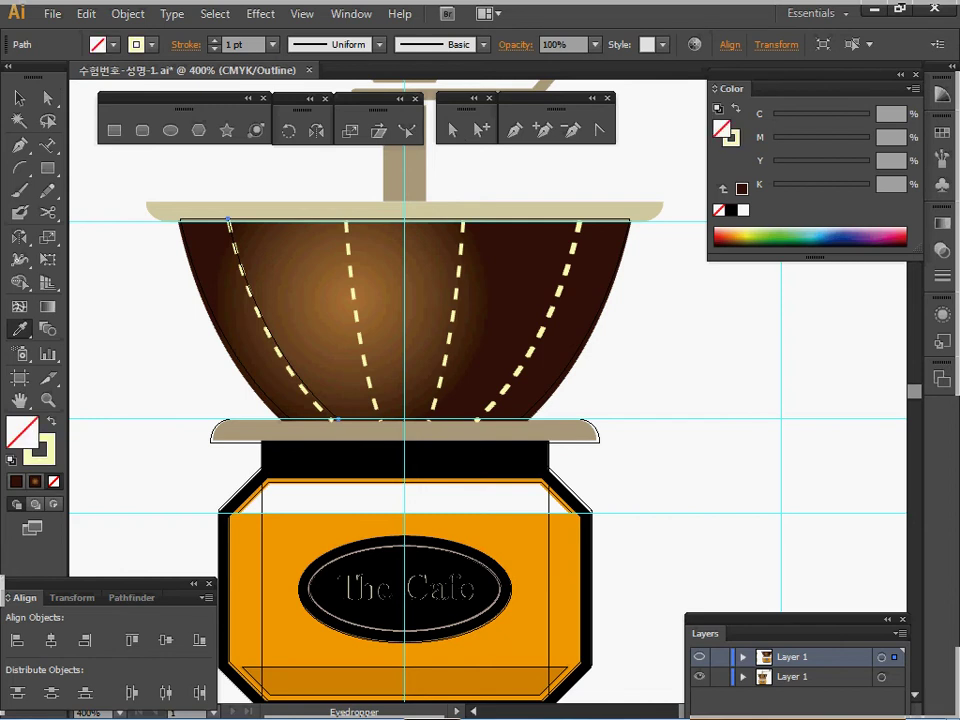
{"action": "left_click", "coordinate": [699, 677]}
{"action": "left_click", "coordinate": [699, 657], "text": "ctrl"}
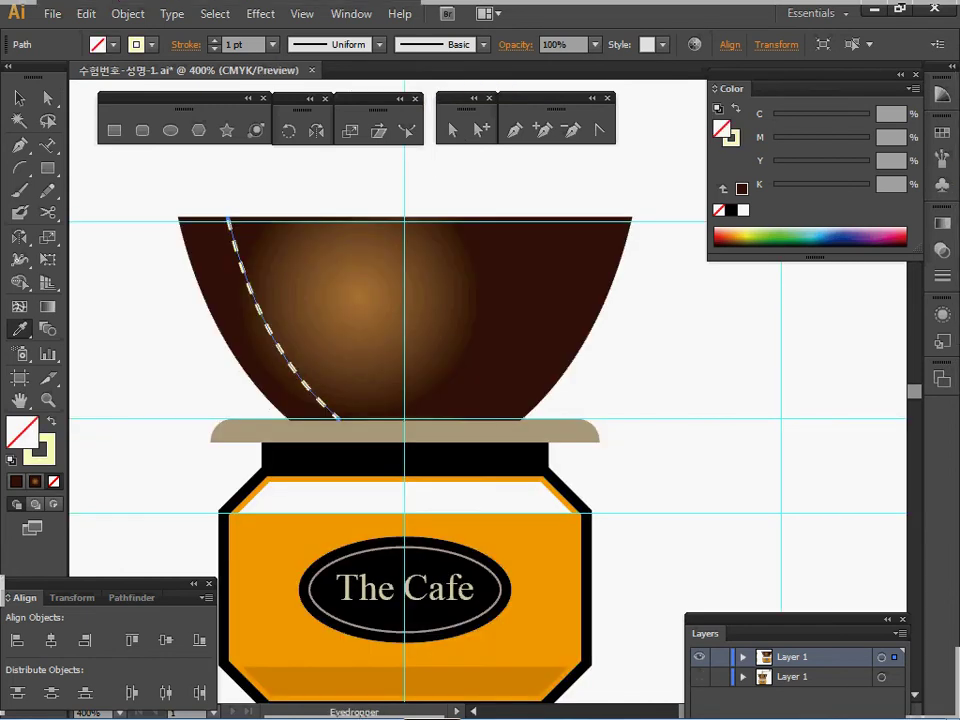
- Reflect a copy of the dashed seam vertically across the bowl's center guide
{"action": "key", "text": "v"}
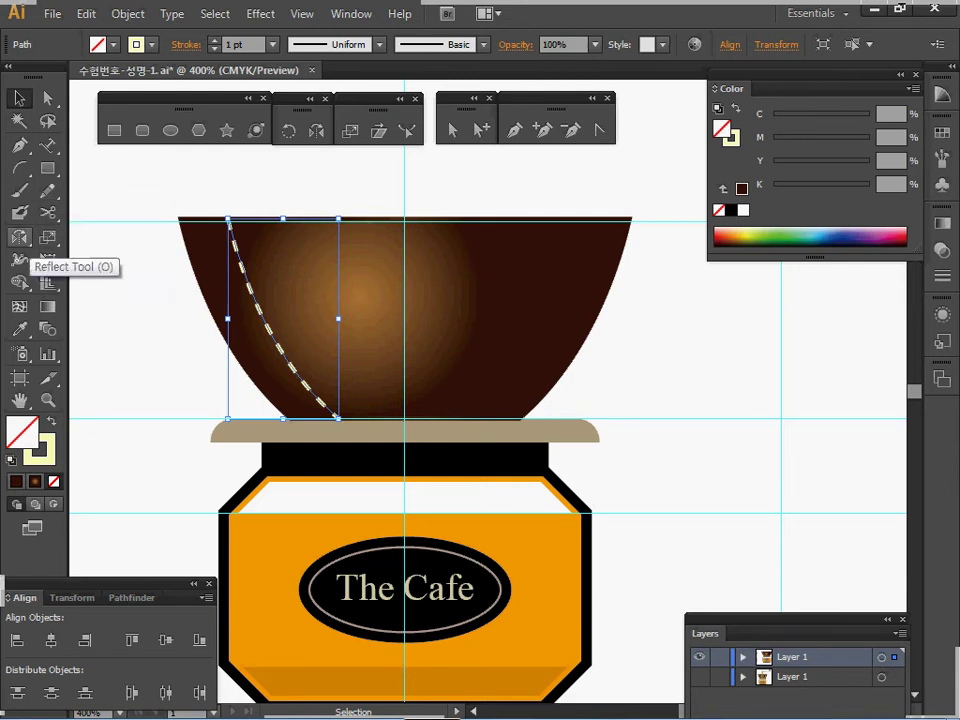
{"action": "left_click", "coordinate": [19, 238]}
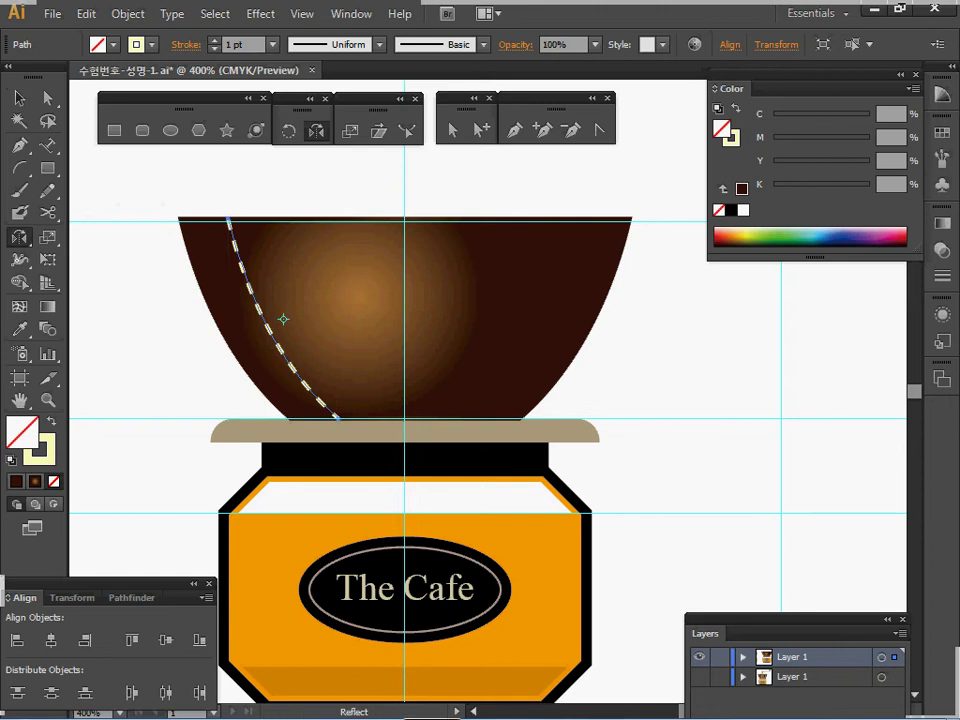
{"action": "left_click", "coordinate": [405, 281], "text": "alt"}
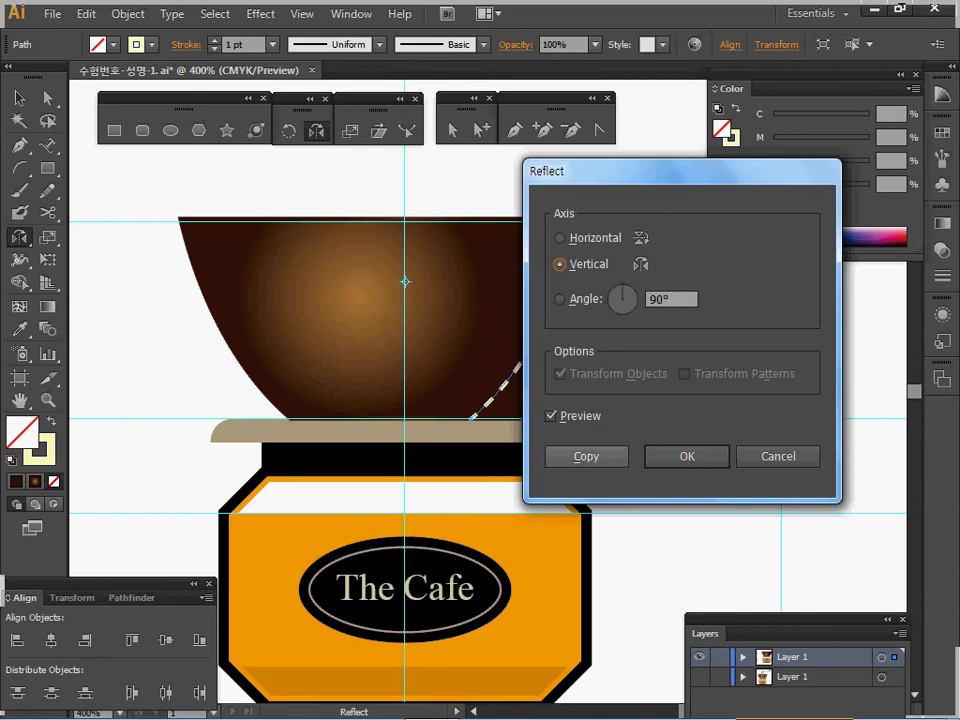
{"action": "left_click", "coordinate": [586, 456]}
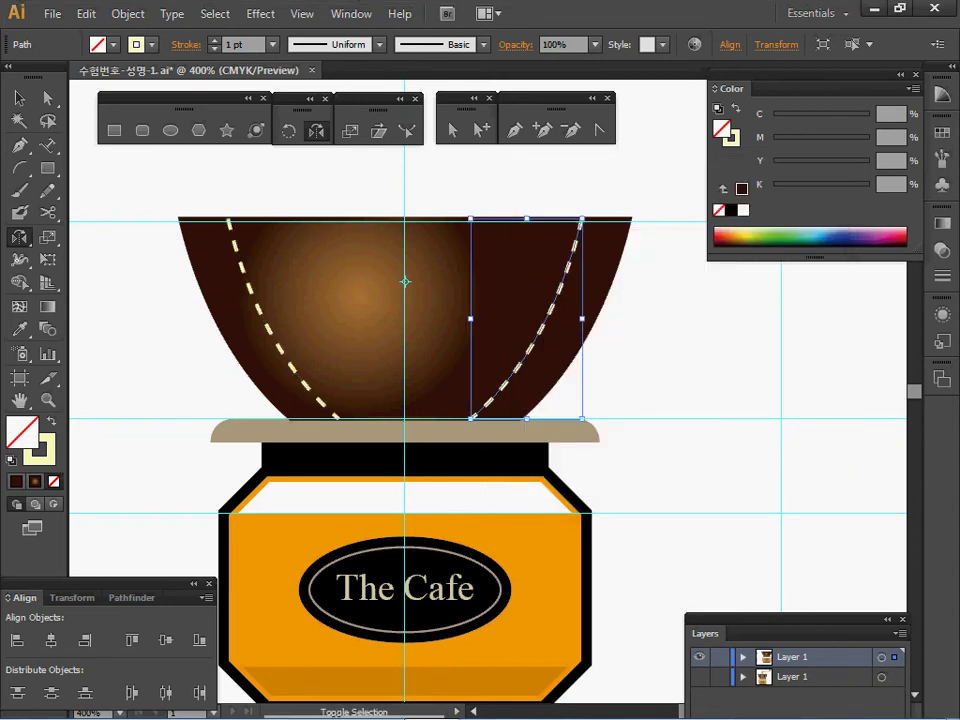
- Select both dashed seams and make a blend between them
{"action": "left_click", "coordinate": [262, 317], "text": "ctrl+shift"}
{"action": "left_click", "coordinate": [127, 13]}
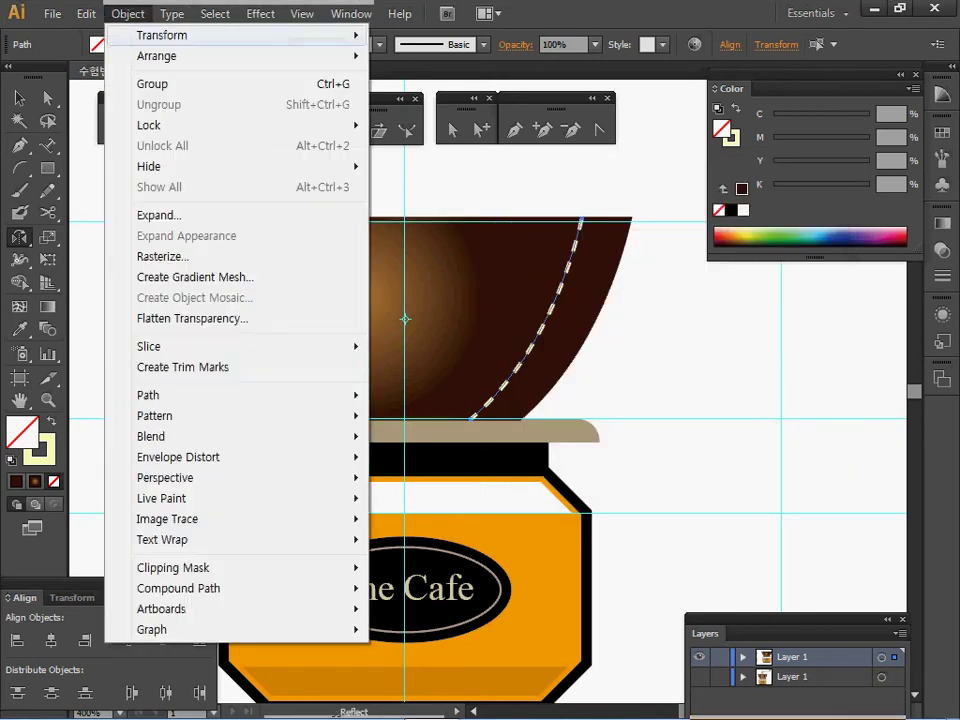
{"action": "mouse_move", "coordinate": [250, 436]}
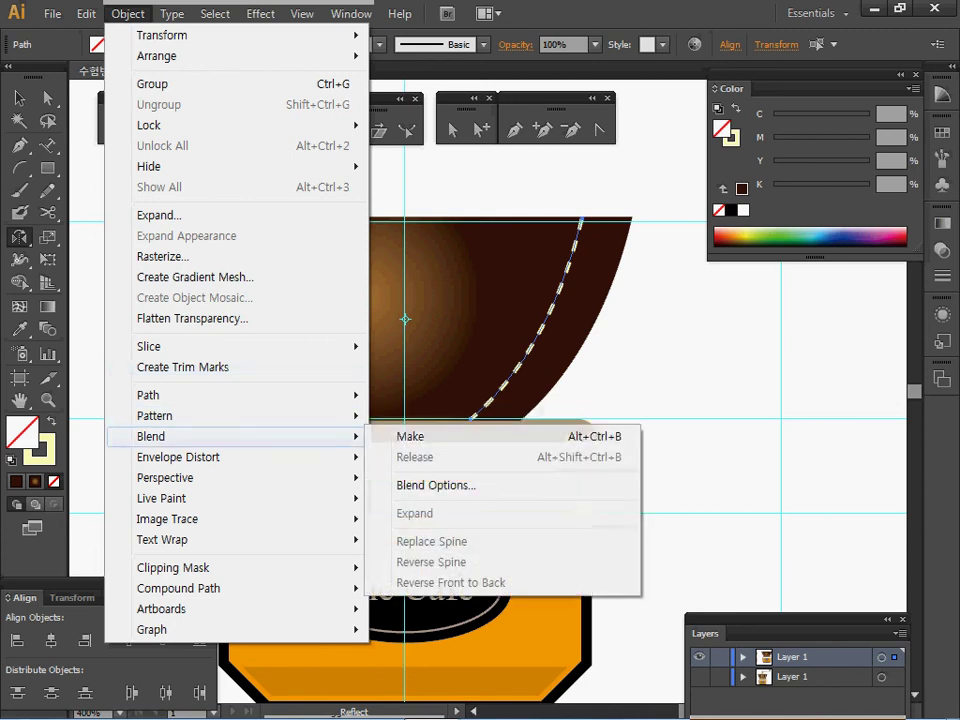
{"action": "left_click", "coordinate": [407, 435]}
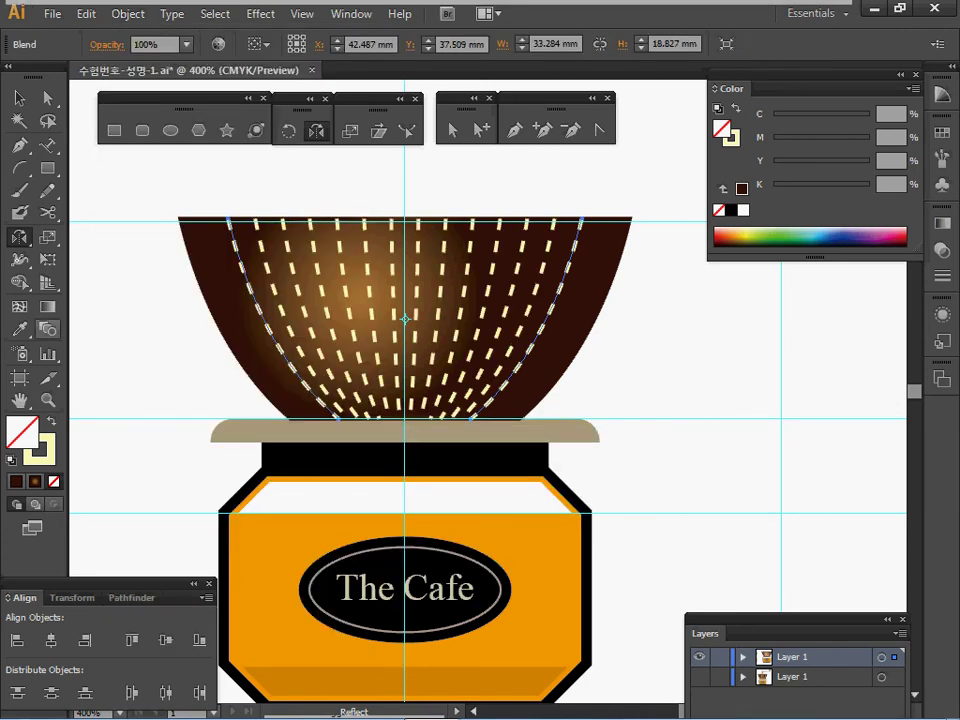
- Set the seam blend's spacing to 2 specified steps, previewing the seams across the bowl
{"action": "double_click", "coordinate": [47, 330]}
{"action": "left_click", "coordinate": [530, 321]}
{"action": "left_click", "coordinate": [466, 361]}
{"action": "key", "text": "Tab"}
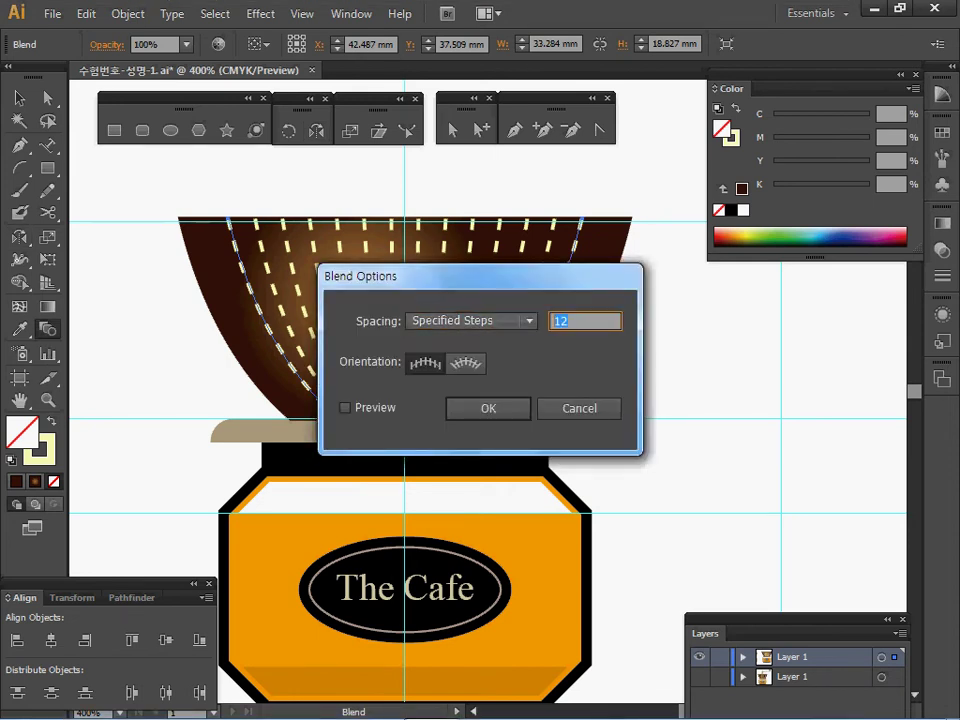
{"action": "type", "text": "2"}
{"action": "left_click", "coordinate": [346, 408]}
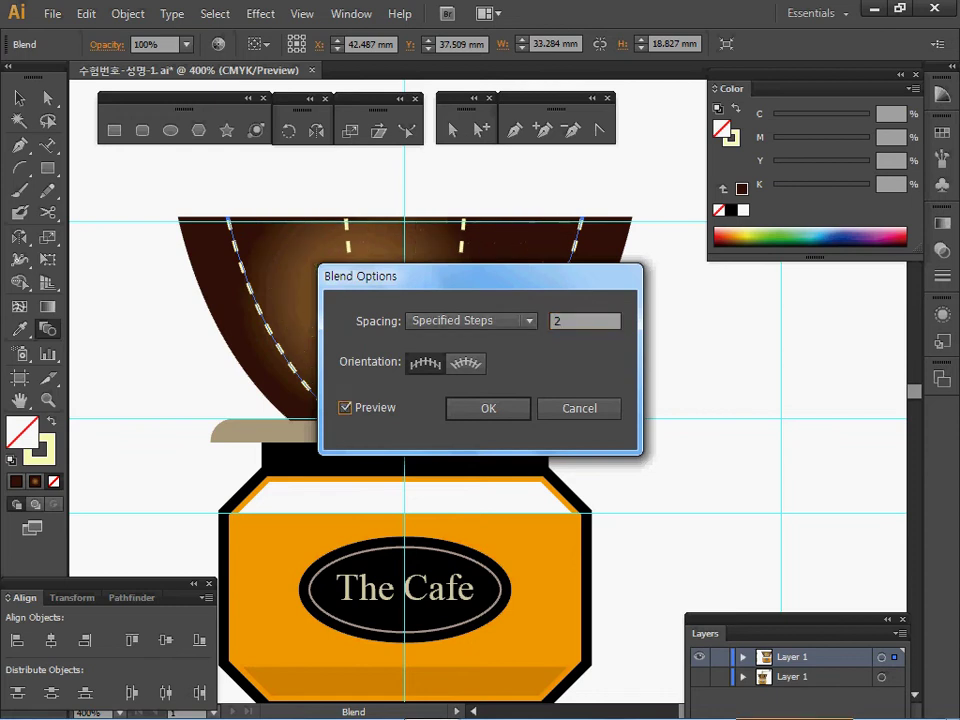
{"action": "left_click_drag", "start_coordinate": [430, 276], "coordinate": [644, 283]}
{"action": "left_click", "coordinate": [703, 416]}
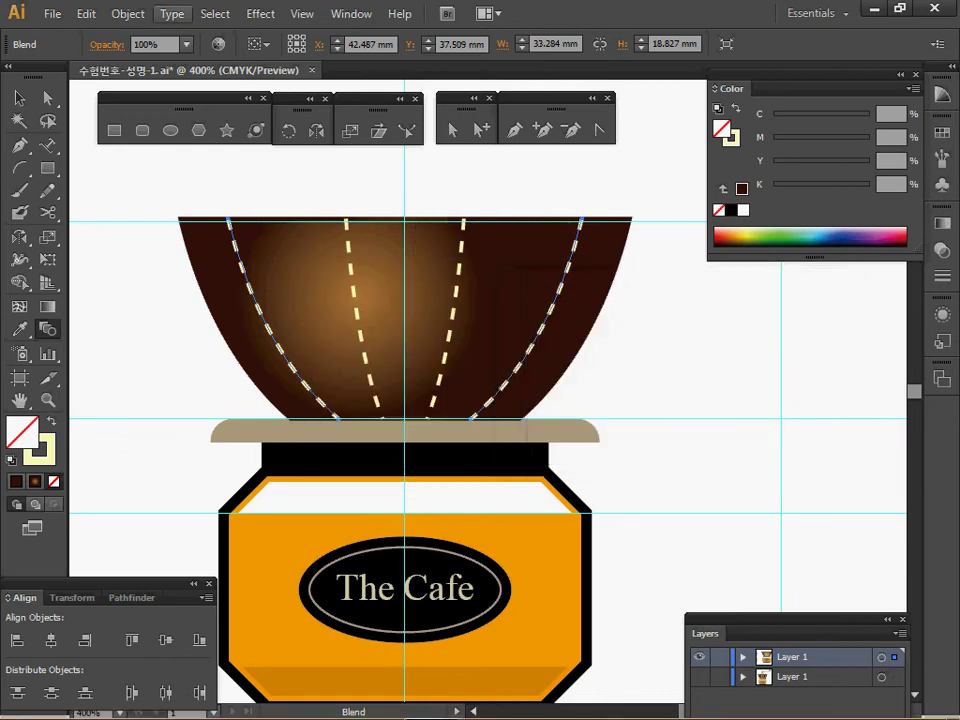
- Expand the seam blend into a group of separate dashed paths
{"action": "left_click", "coordinate": [128, 14]}
{"action": "mouse_move", "coordinate": [160, 415]}
{"action": "mouse_move", "coordinate": [150, 436]}
{"action": "left_click", "coordinate": [400, 512]}
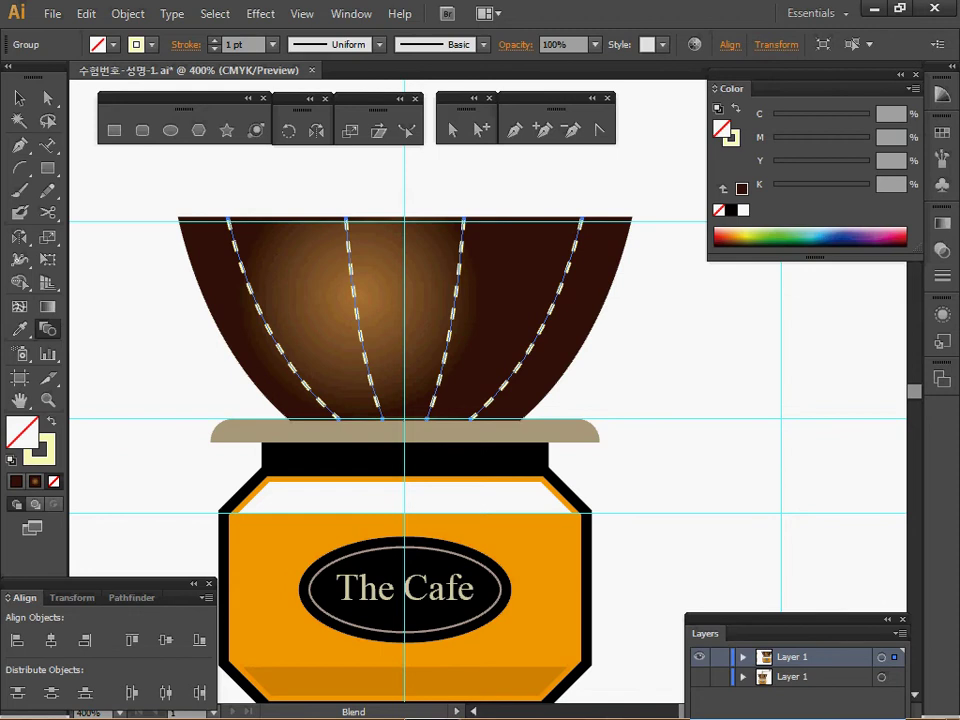
- Reflect a copy of the beige plate under the bowl across a horizontal axis through the bowl's center, placing it above the bowl
{"action": "left_click", "coordinate": [405, 432], "text": "ctrl"}
{"action": "key", "text": "w"}
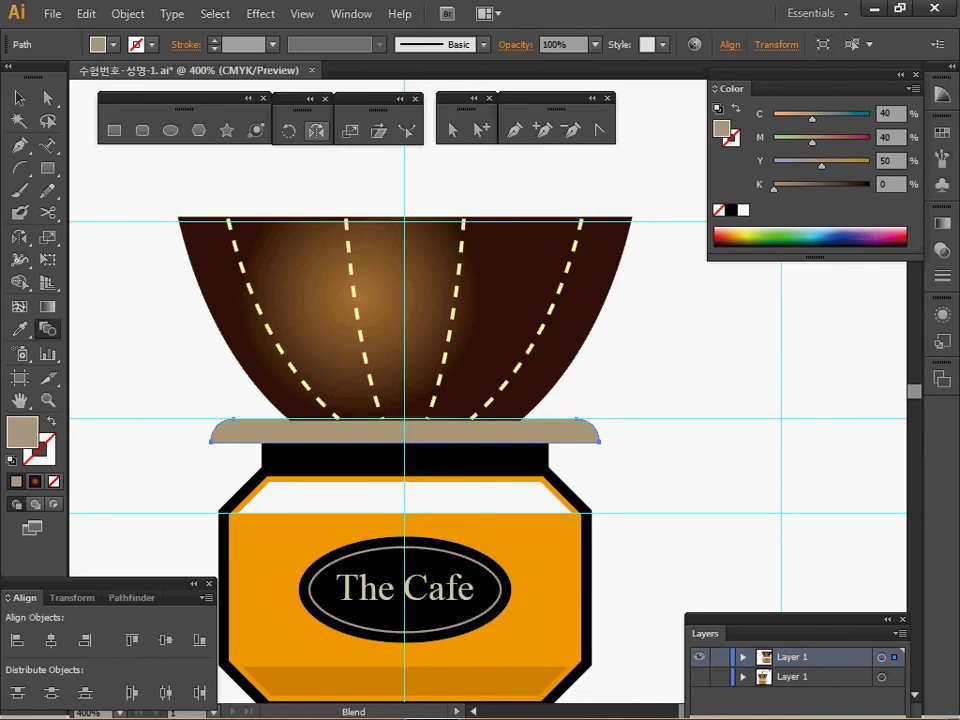
{"action": "double_click", "coordinate": [315, 131]}
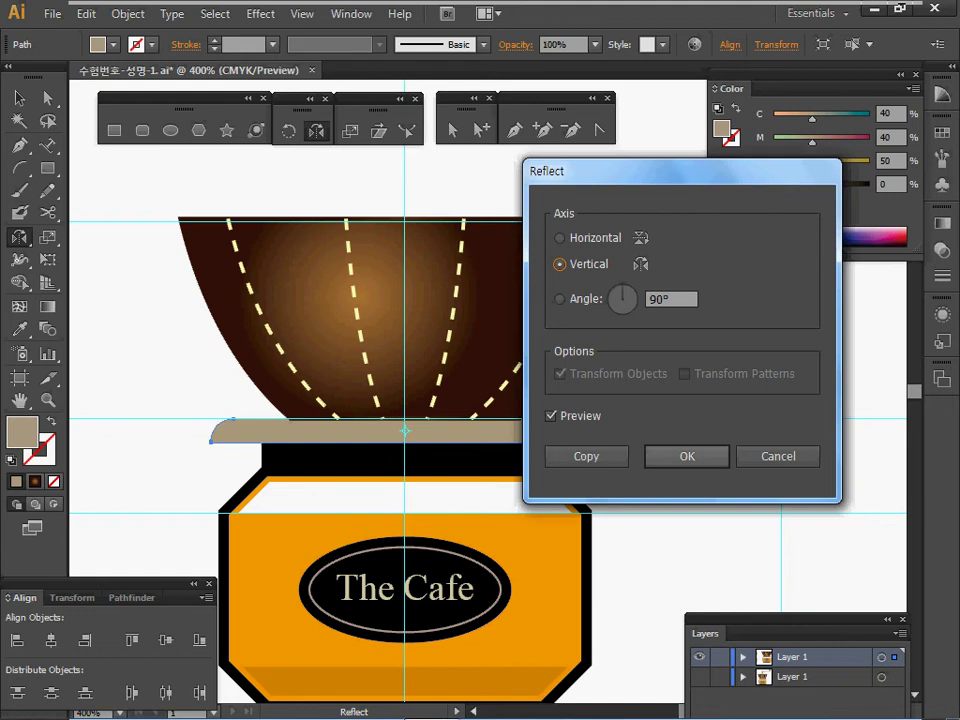
{"action": "left_click", "coordinate": [778, 456]}
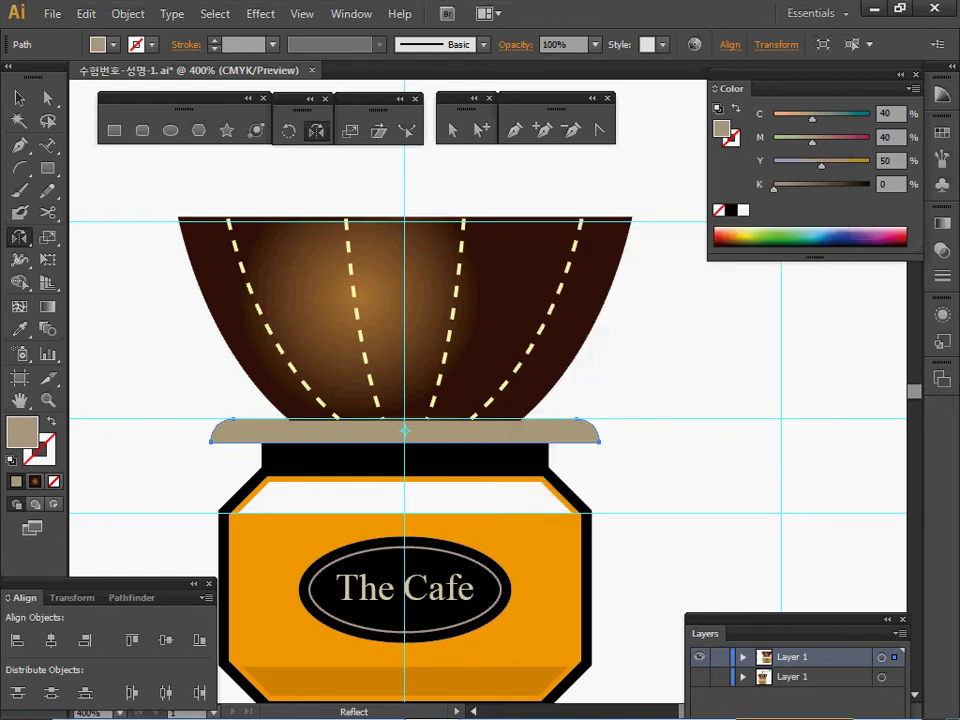
{"action": "left_click", "coordinate": [404, 318], "text": "alt"}
{"action": "left_click", "coordinate": [561, 238]}
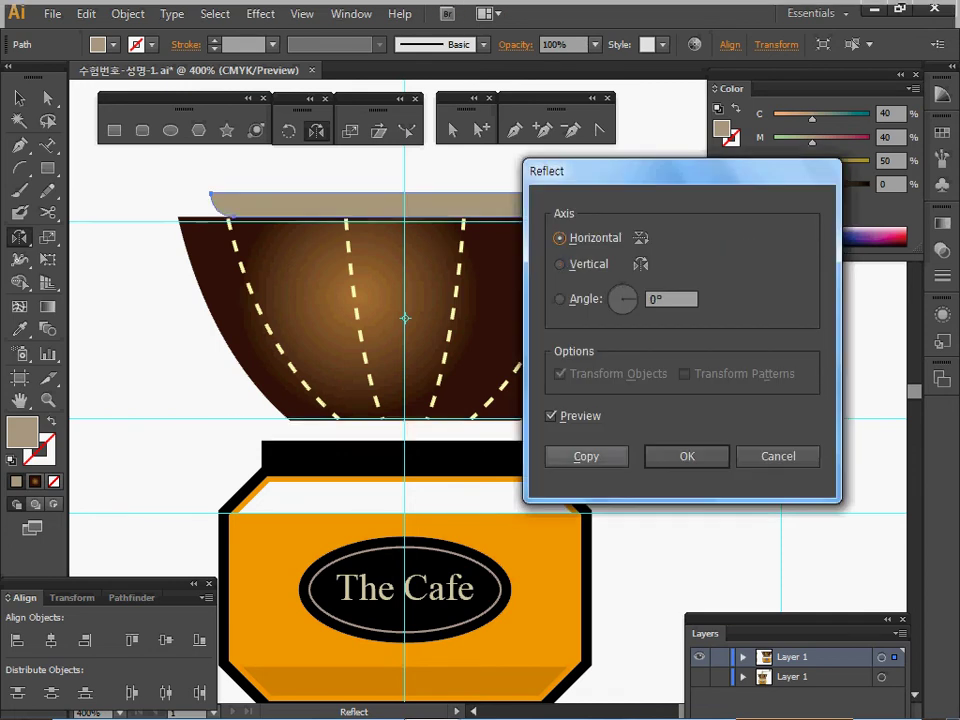
{"action": "key", "text": "alt+c"}
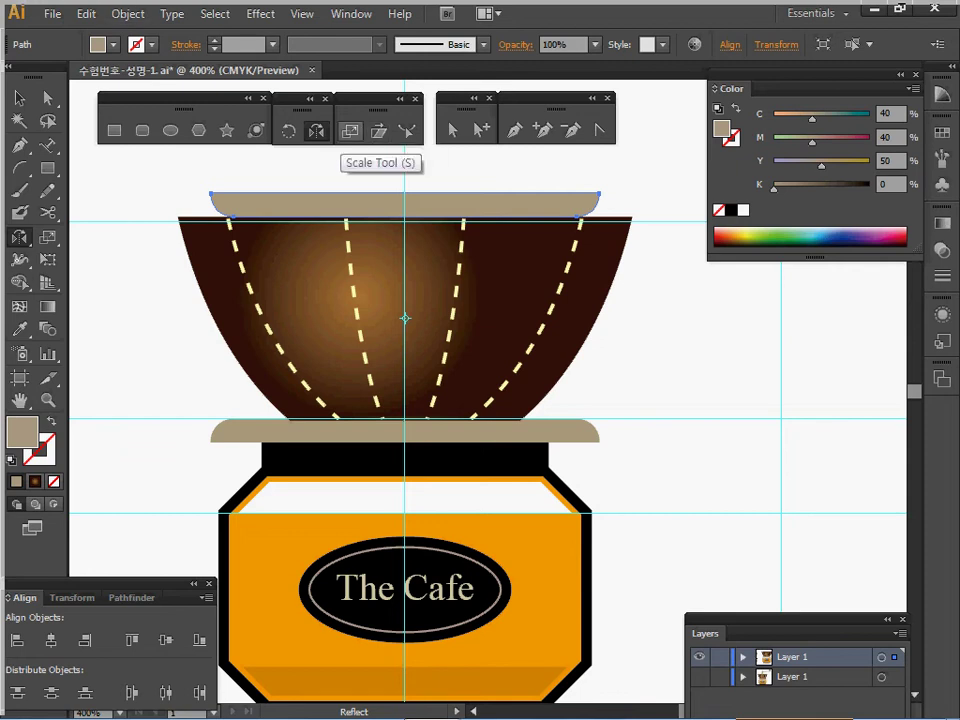
- Scale the plate copy above the bowl non-uniformly to 135% horizontally and 100% vertically
{"action": "double_click", "coordinate": [350, 130]}
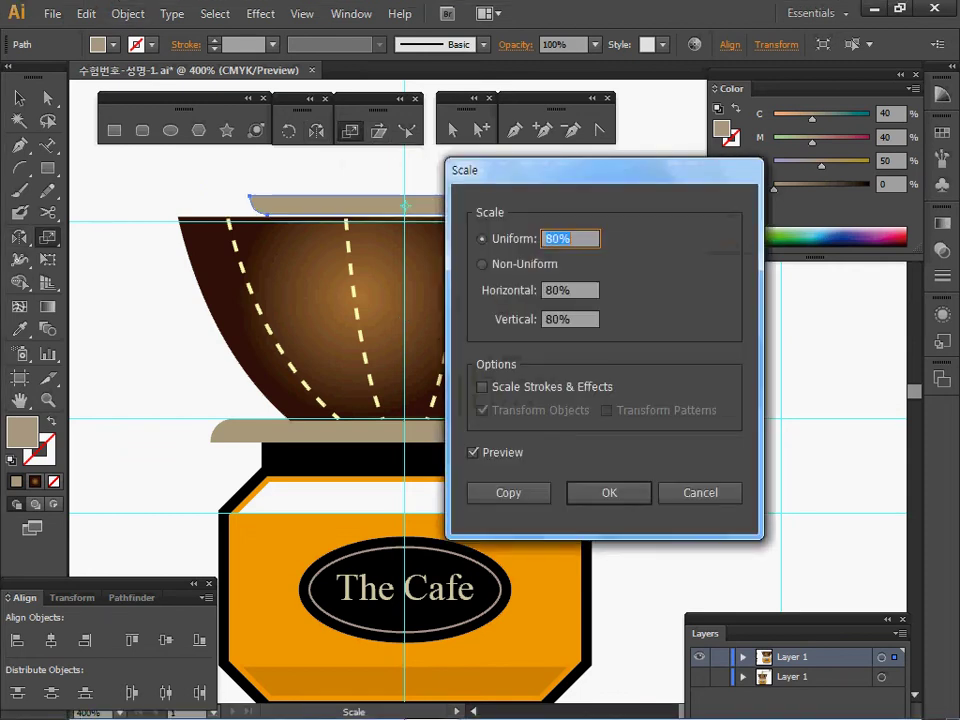
{"action": "key", "text": "Tab"}
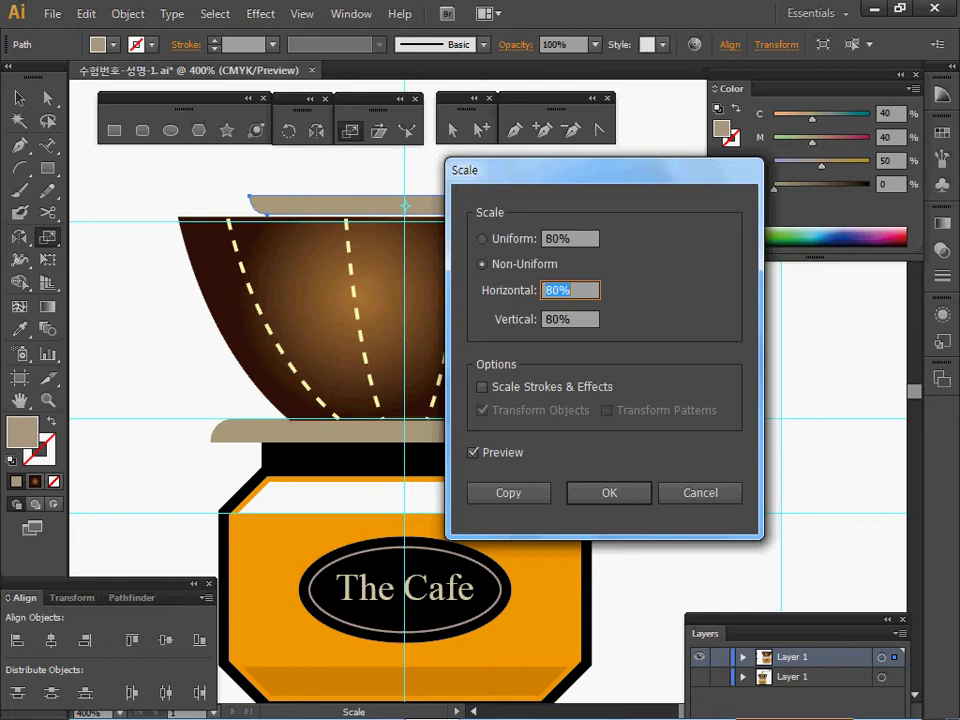
{"action": "type", "text": "135"}
{"action": "key", "text": "Tab"}
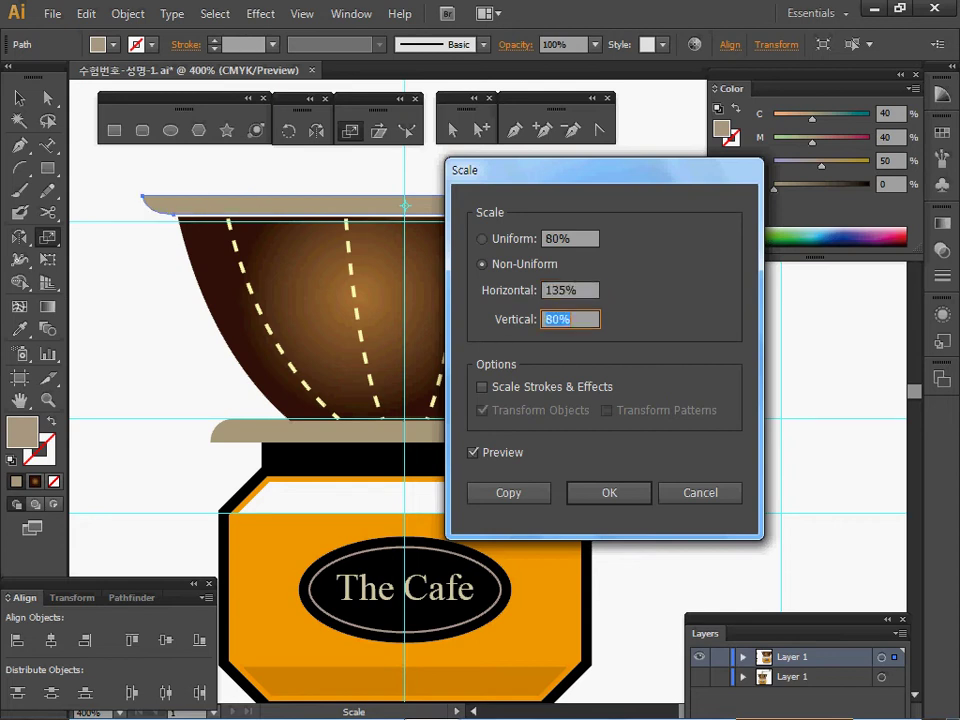
{"action": "type", "text": "100"}
{"action": "left_click", "coordinate": [474, 453]}
{"action": "left_click", "coordinate": [474, 453]}
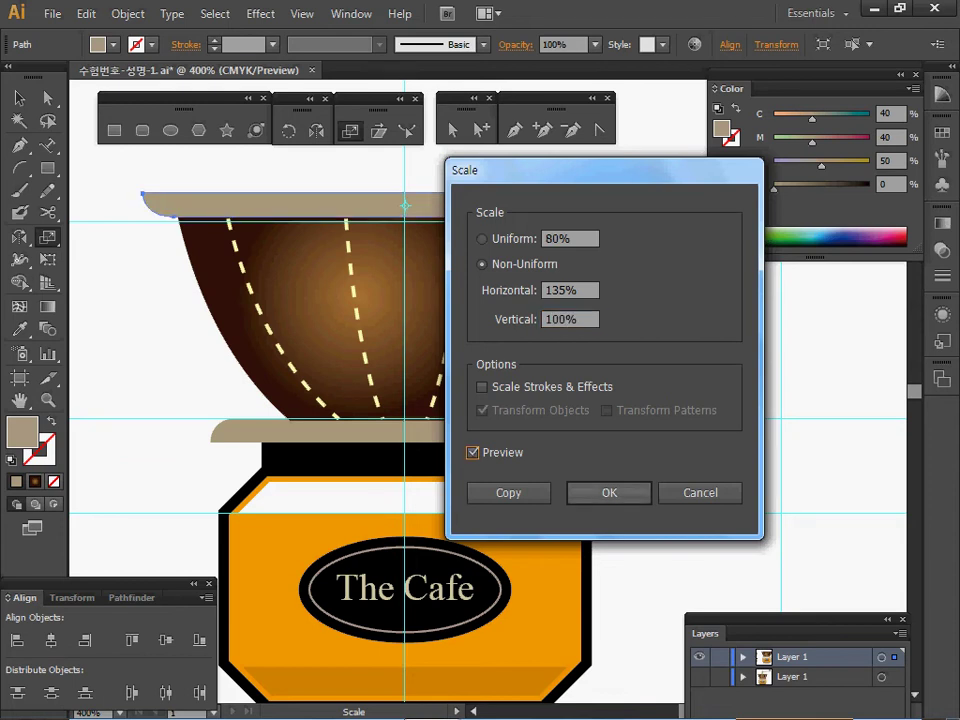
{"action": "left_click", "coordinate": [609, 493]}
{"action": "key", "text": "Return"}
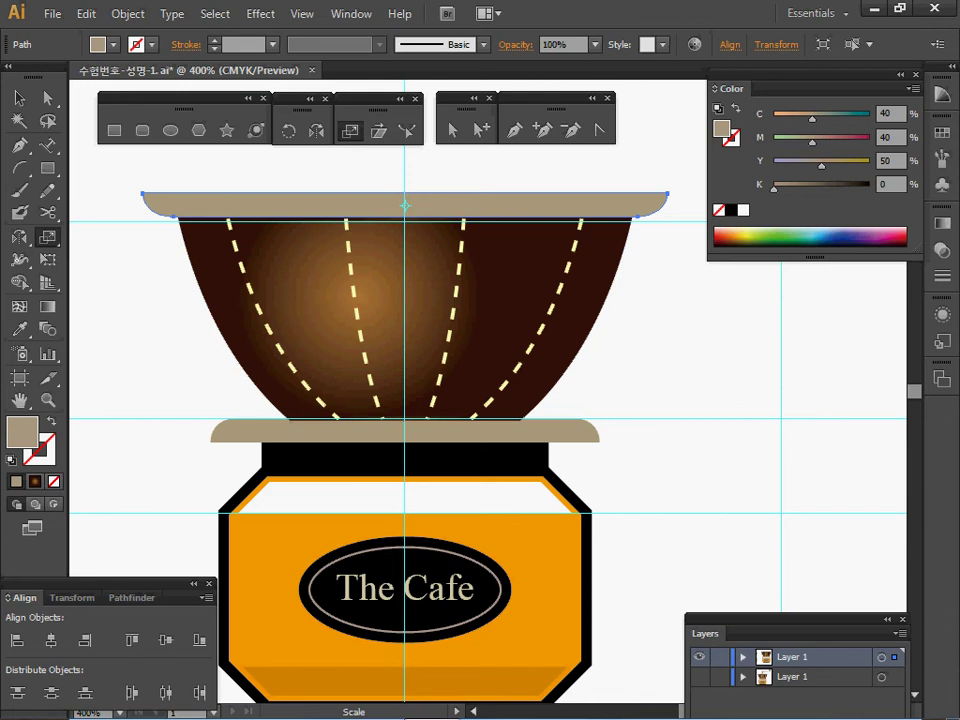
- Fill the bowl's rim with the reference rim's light beige (C20 M20 Y40 K0) using the Eyedropper, and hide the reference
{"action": "key", "text": "ctrl+y"}
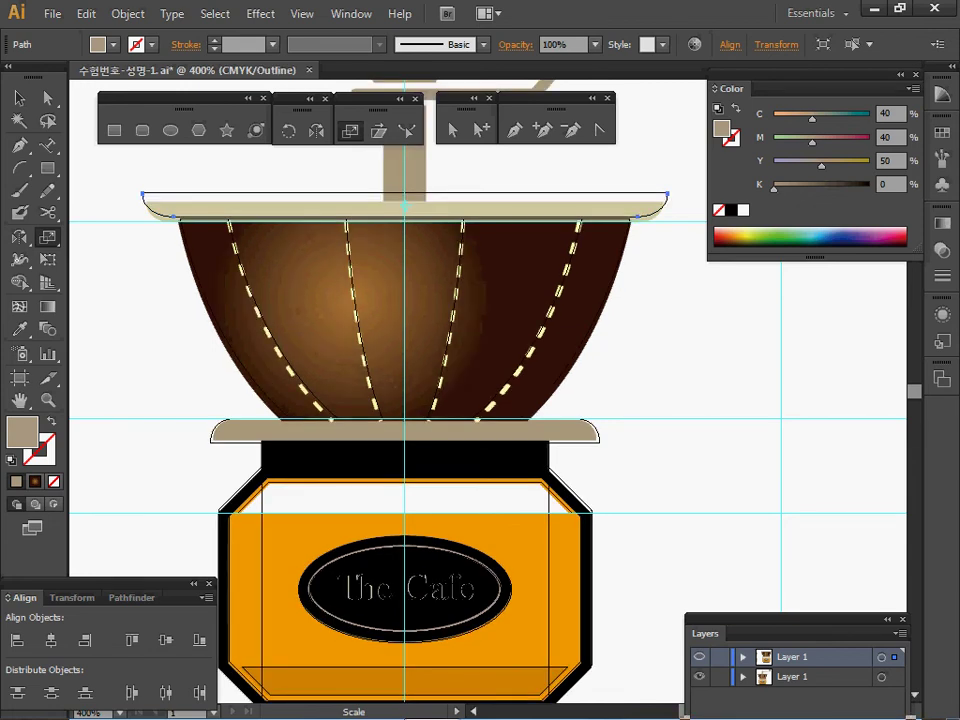
{"action": "key", "text": "i"}
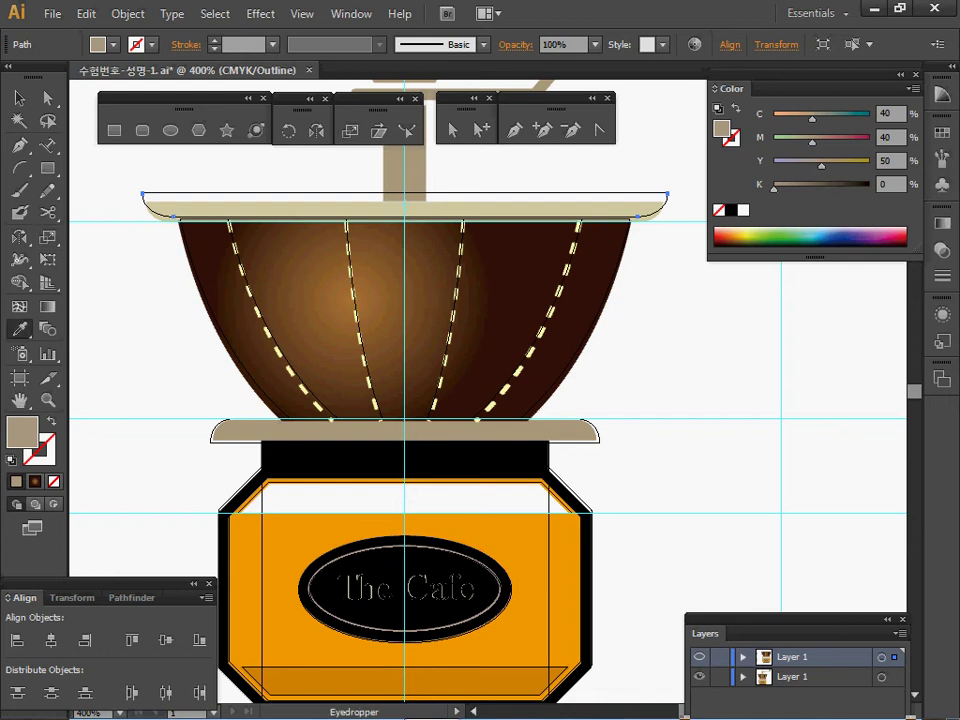
{"action": "left_click", "coordinate": [405, 210]}
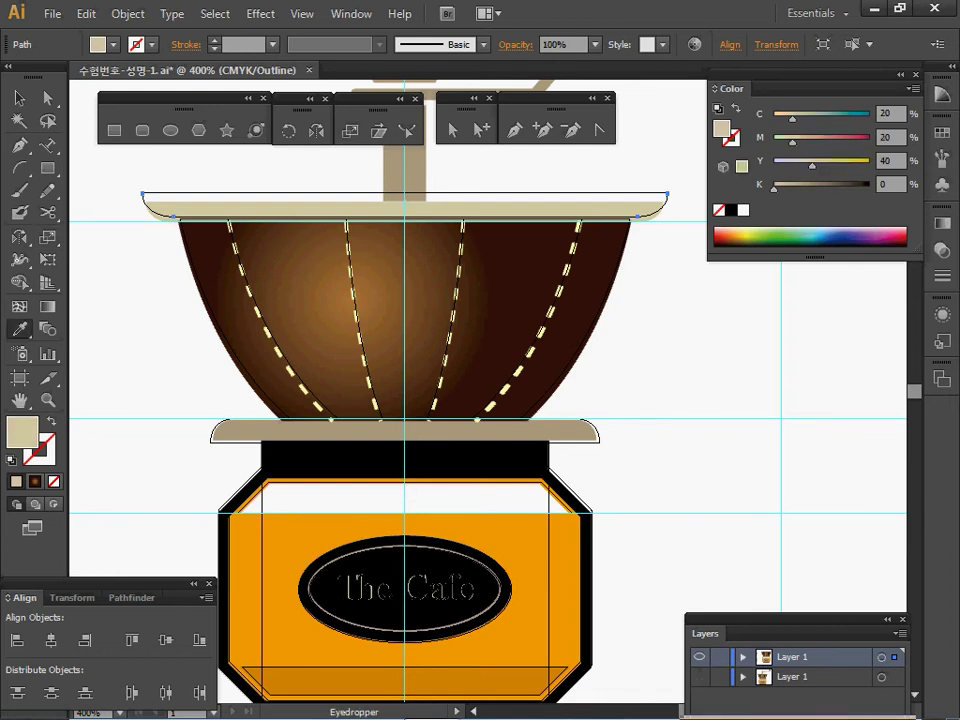
{"action": "key", "text": "ctrl+y"}
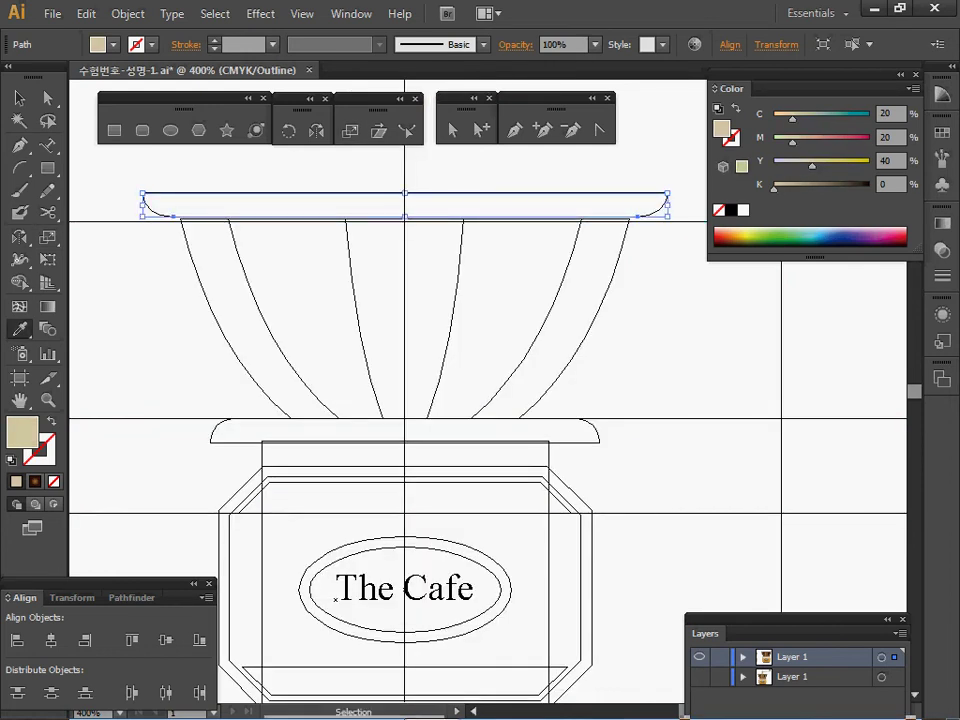
- Nudge the rim down onto the bowl's upper edge, return to the preview display and save the document
{"action": "key", "text": "Down"}
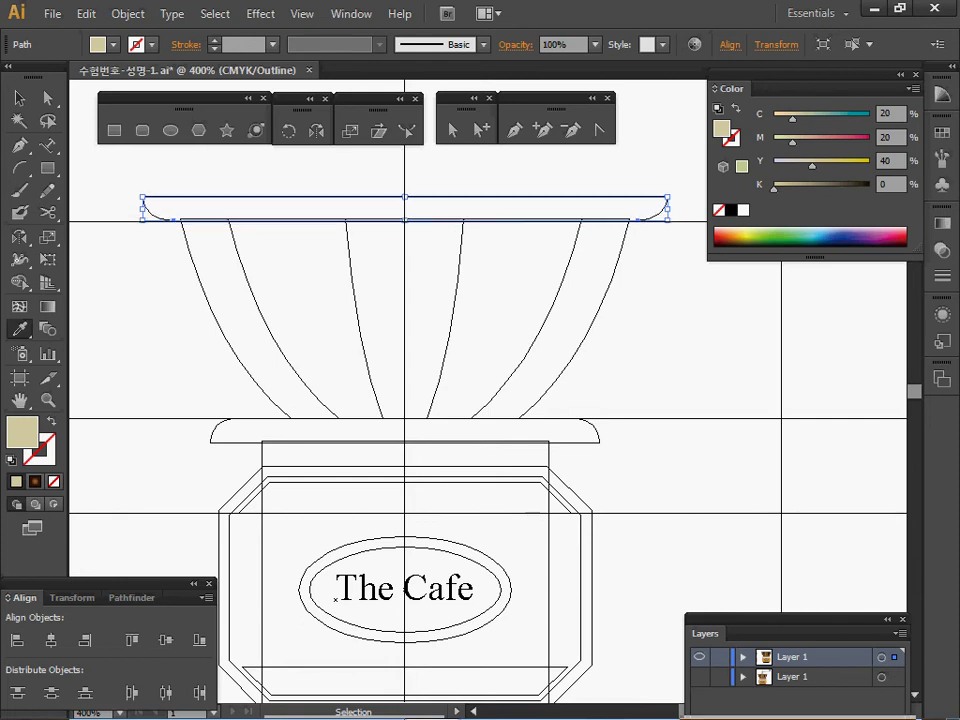
{"action": "key", "text": "i"}
{"action": "key", "text": "ctrl+s"}
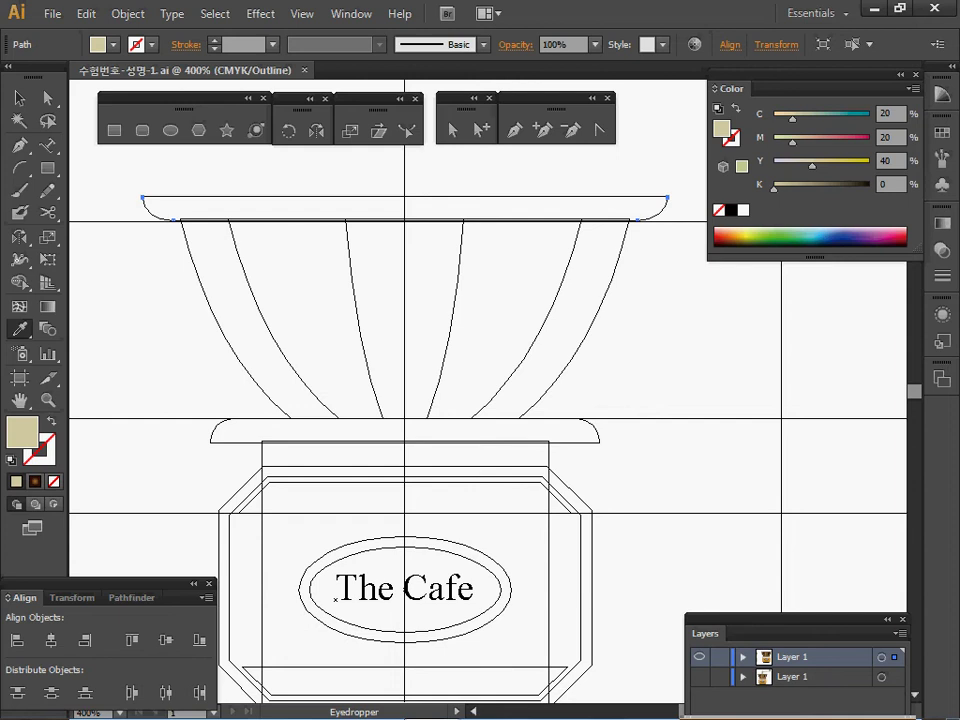
{"action": "key", "text": "v"}
{"action": "key", "text": "ctrl+y"}
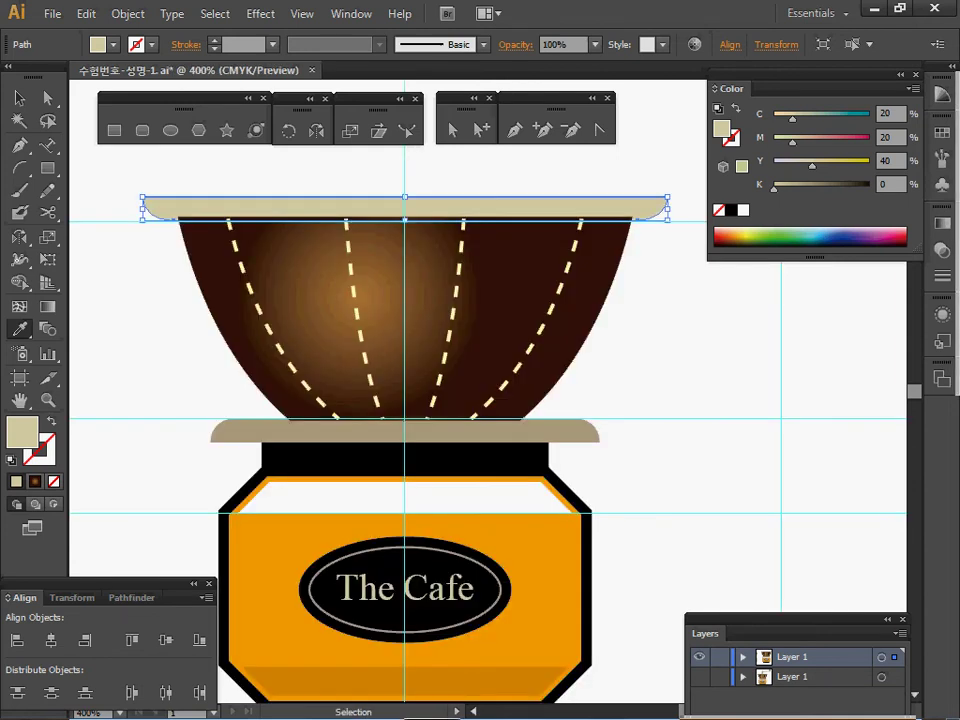
{"action": "key", "text": "ctrl+s"}
- Bring the rim to the front of the artwork and save the document
{"action": "left_click", "coordinate": [404, 262], "text": "ctrl+alt"}
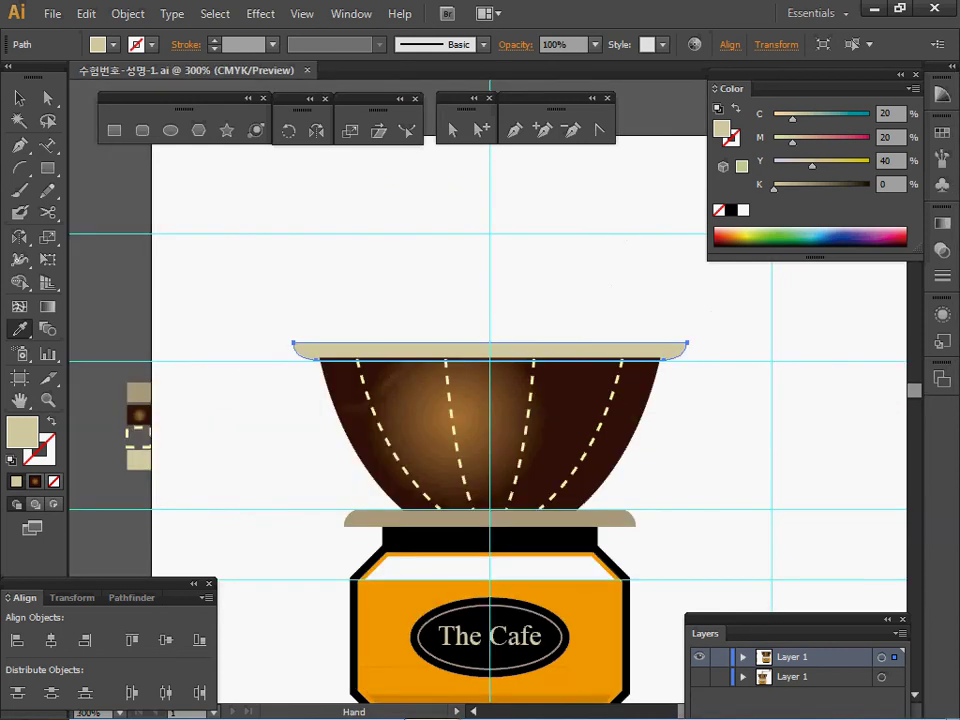
{"action": "left_click_drag", "start_coordinate": [404, 262], "coordinate": [283, 208]}
{"action": "key", "text": "ctrl+shift+]"}
{"action": "key", "text": "ctrl+s"}
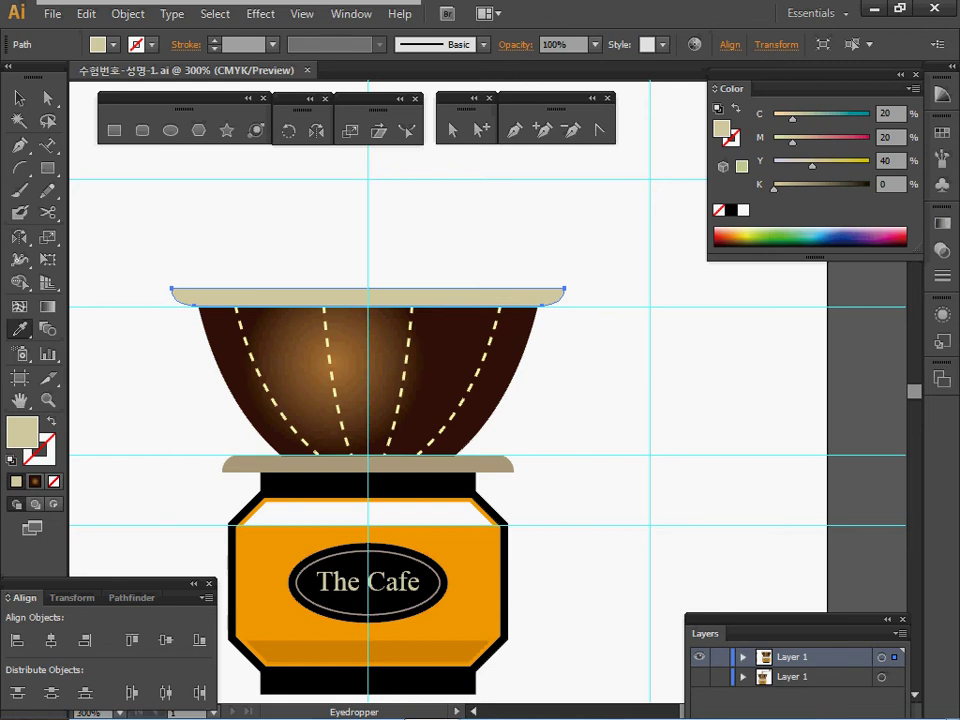
- Show the reference layer to reveal the post, knob and crank handle above the rim
{"action": "left_click", "coordinate": [384, 258], "text": "ctrl"}
{"action": "left_click_drag", "start_coordinate": [384, 258], "coordinate": [266, 165]}
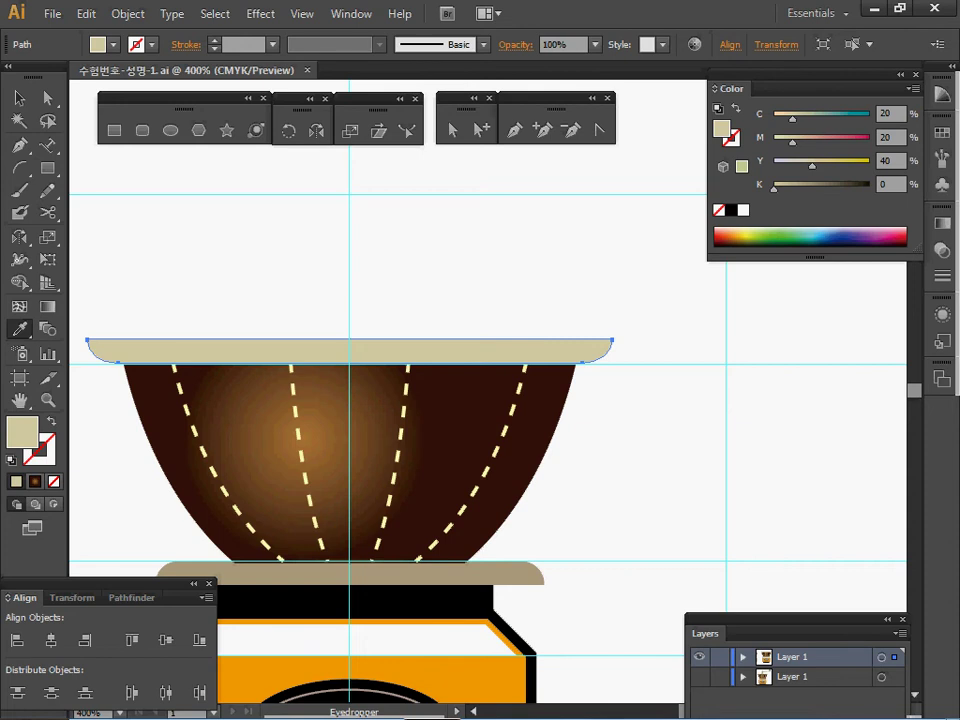
{"action": "left_click_drag", "start_coordinate": [345, 420], "coordinate": [390, 468]}
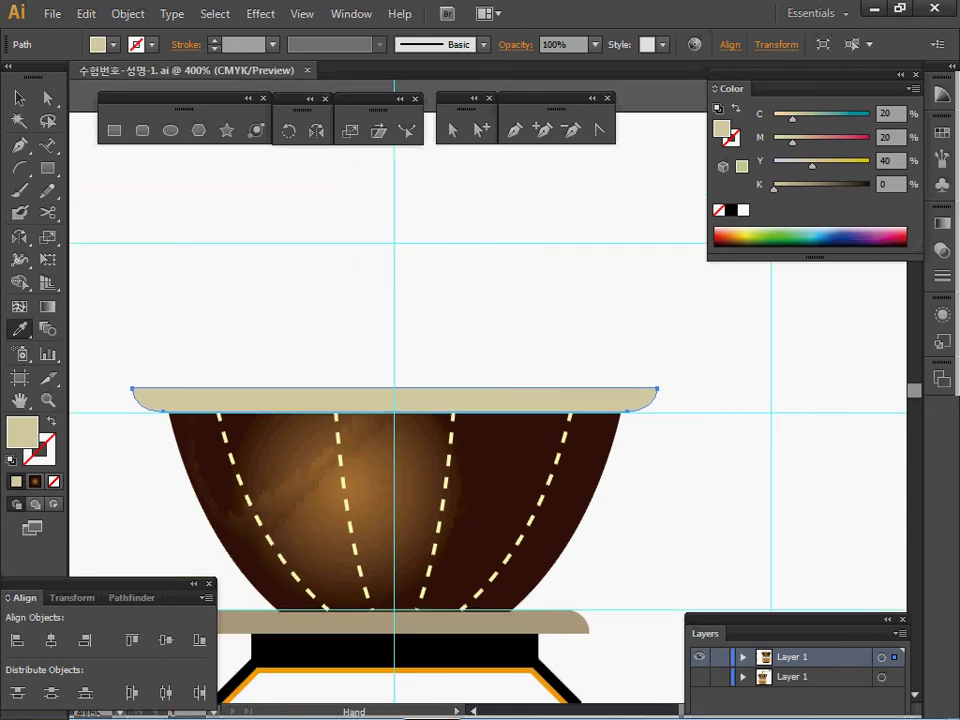
{"action": "left_click", "coordinate": [699, 677]}
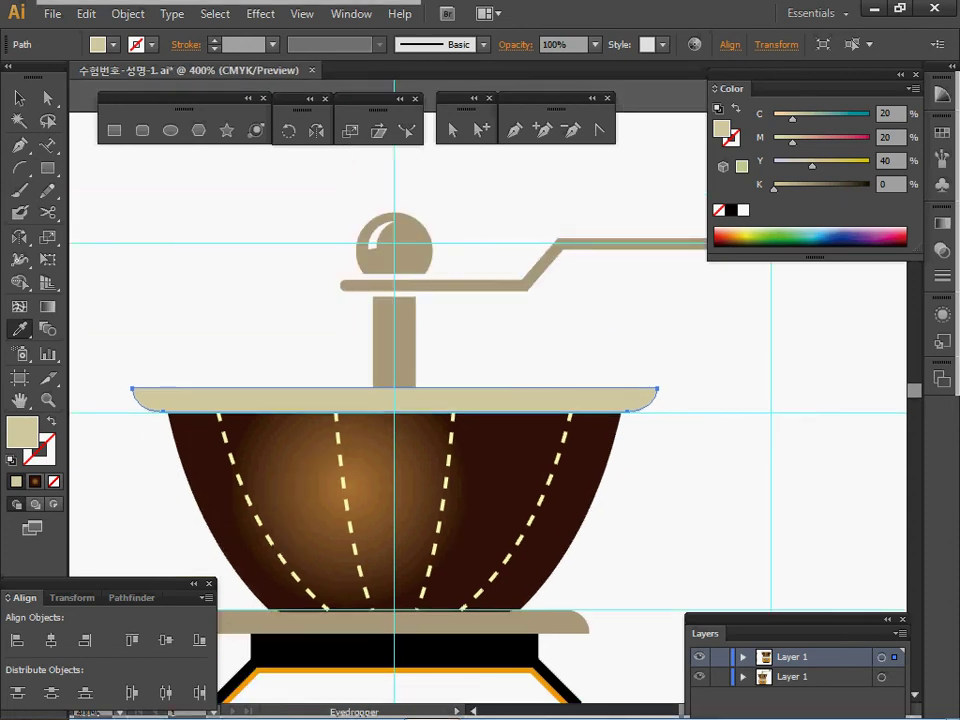
{"action": "left_click", "coordinate": [470, 347], "text": "ctrl"}
{"action": "left_click_drag", "start_coordinate": [470, 396], "coordinate": [478, 347]}
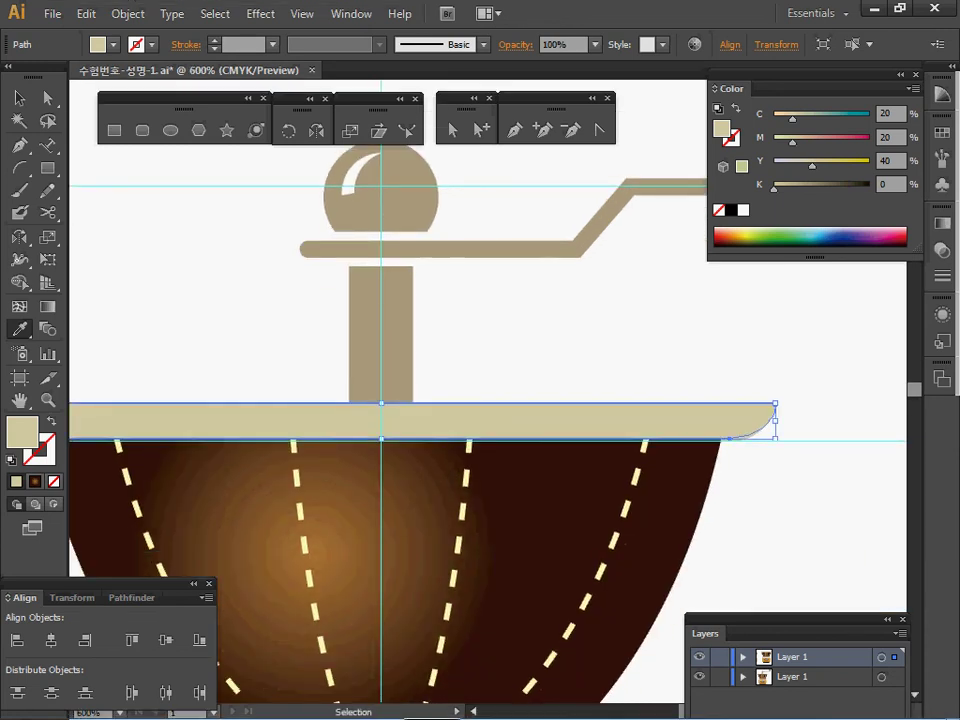
- Sample the reference post's beige (C40 M40 Y50 K0) as the fill with nothing selected, and lock the reference layer with the artwork layer active
{"action": "key", "text": "i"}
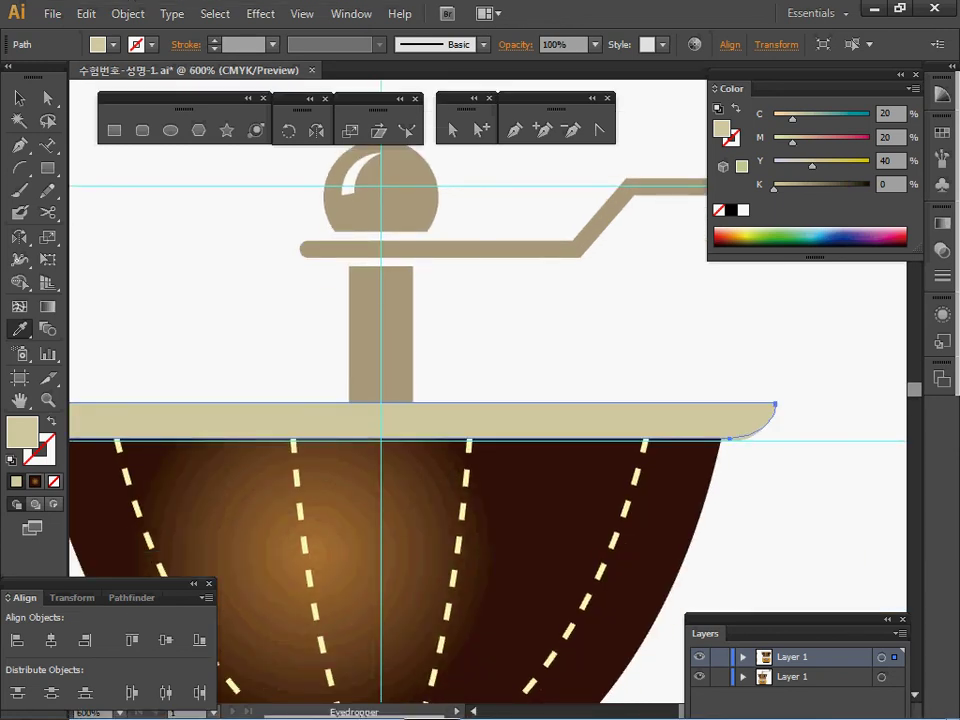
{"action": "left_click", "coordinate": [380, 335], "text": "ctrl"}
{"action": "key", "text": "v"}
{"action": "key", "text": "ctrl+2"}
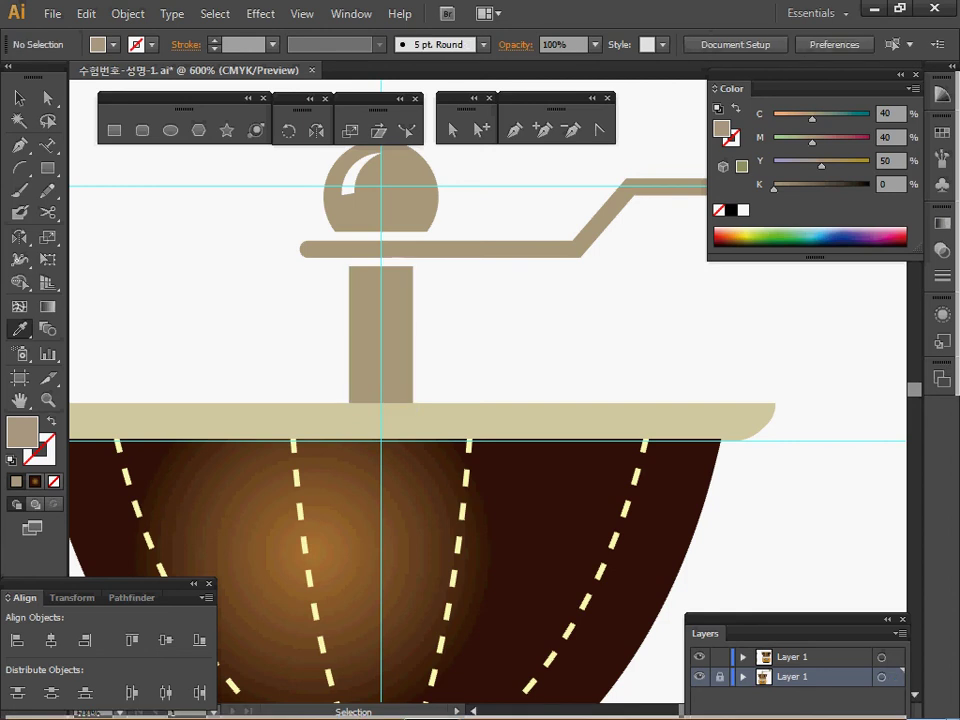
{"action": "left_click", "coordinate": [820, 657]}
- Draw a rectangle over the reference post, extending slightly down into the rim
{"action": "left_click_drag", "start_coordinate": [548, 350], "coordinate": [540, 372]}
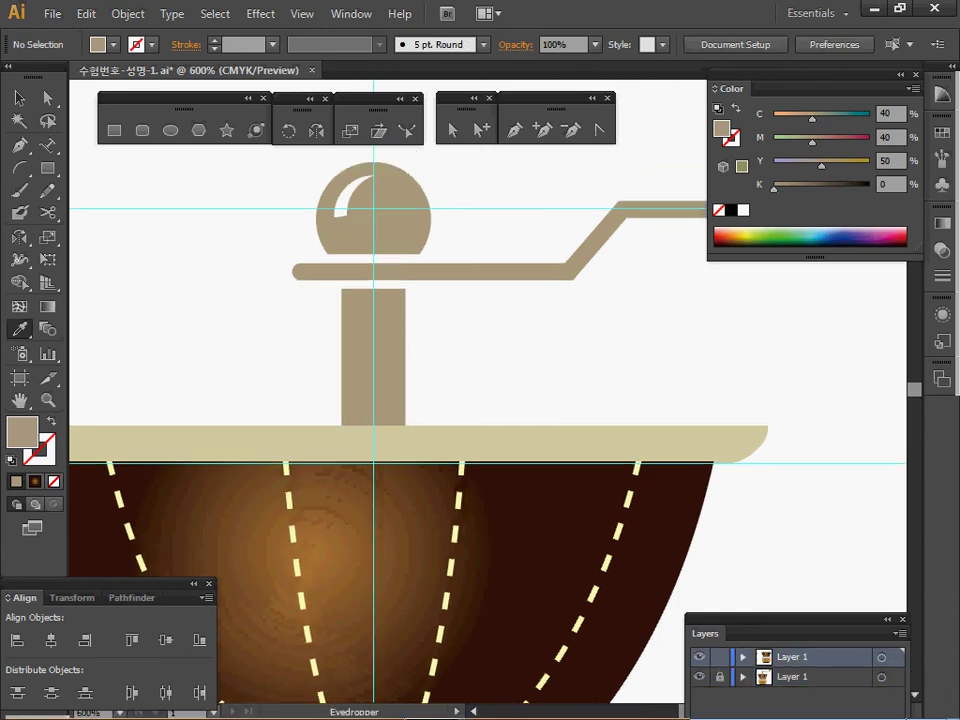
{"action": "key", "text": "m"}
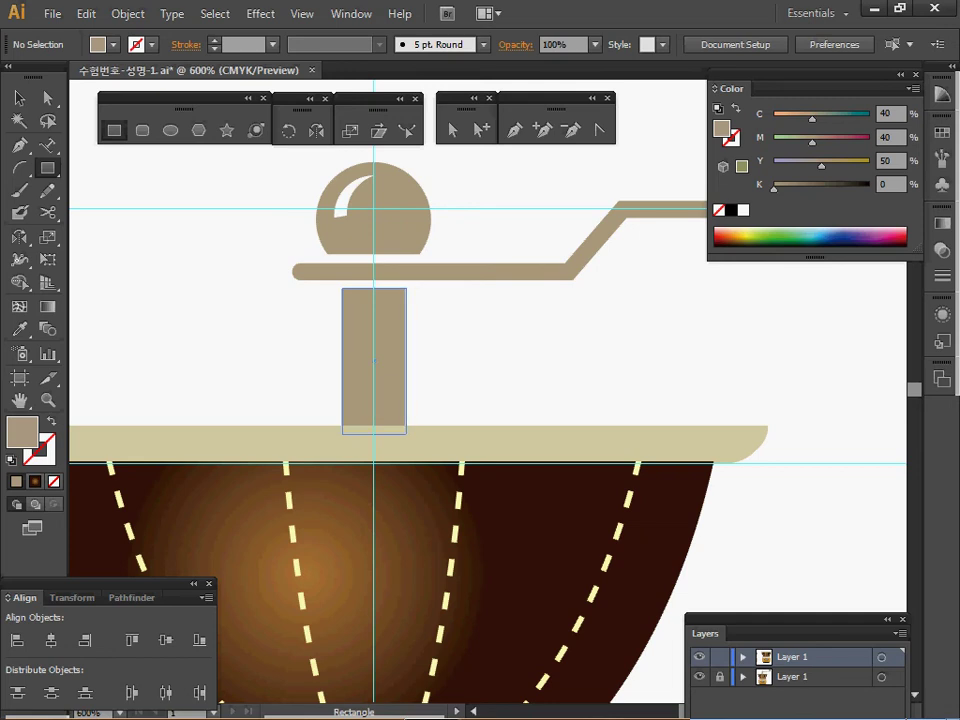
{"action": "left_click_drag", "start_coordinate": [342, 289], "coordinate": [406, 434]}
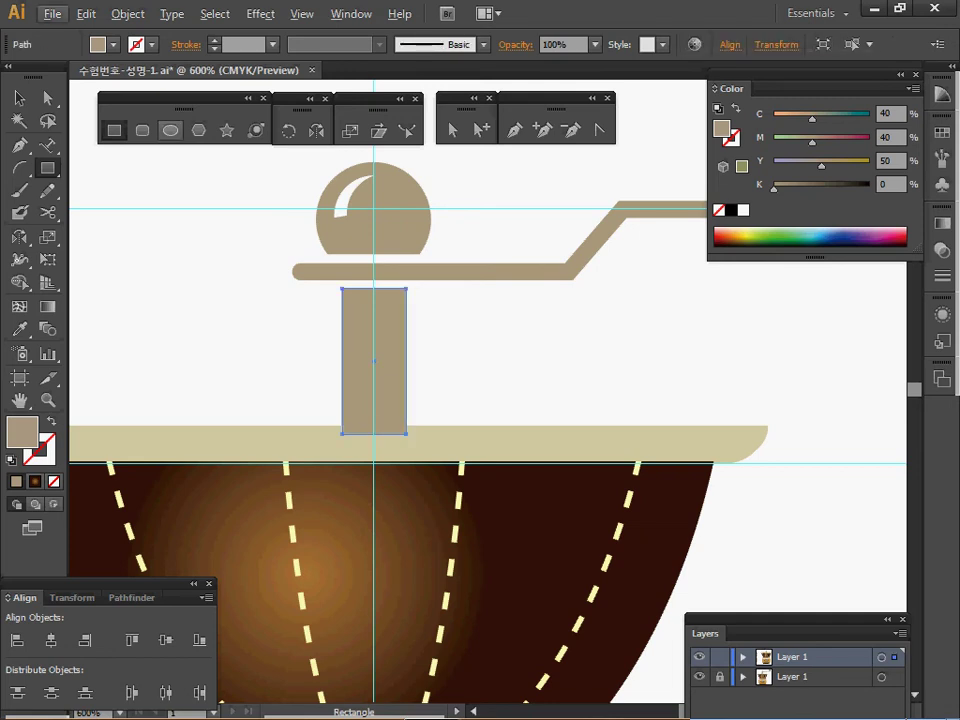
- Draw a circle over the reference knob, centered on the vertical guide, and show the artwork layer in outline
{"action": "key", "text": "l"}
{"action": "key", "text": "alt"}
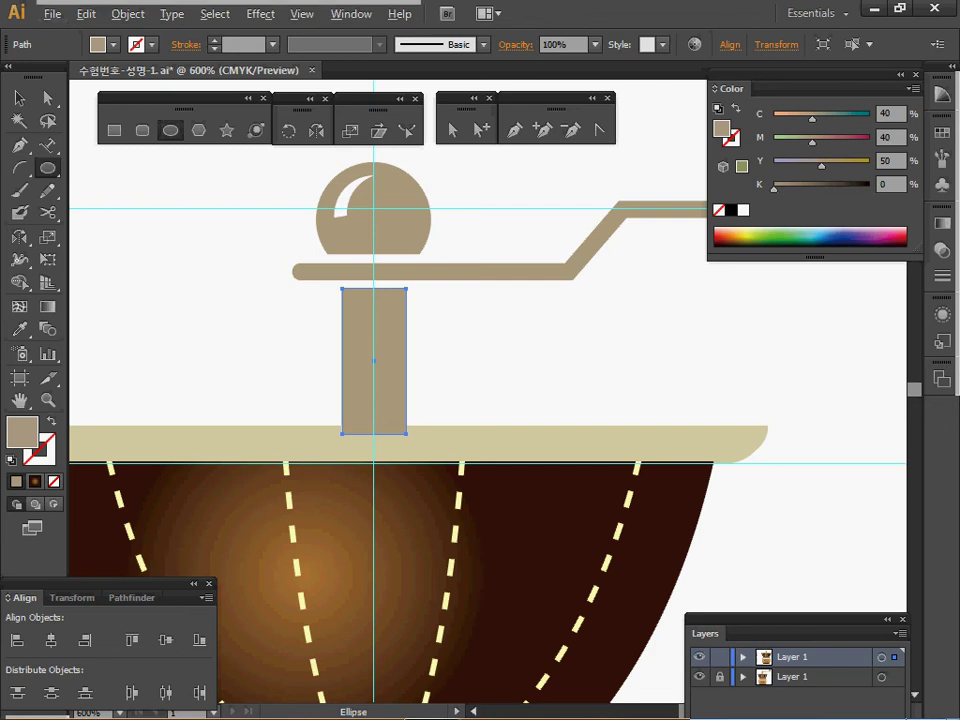
{"action": "mouse_move", "coordinate": [374, 215]}
{"action": "left_mouse_down"}
{"action": "mouse_move", "coordinate": [431, 272]}
{"action": "mouse_move", "coordinate": [400, 250]}
{"action": "left_mouse_up"}
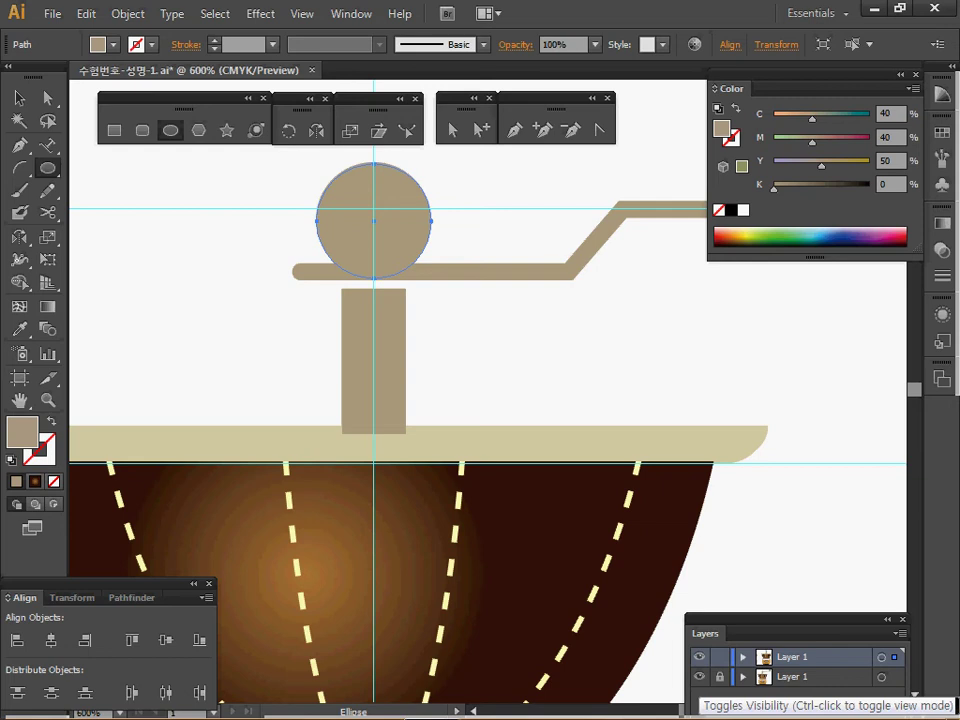
{"action": "left_click", "coordinate": [700, 657], "text": "ctrl"}
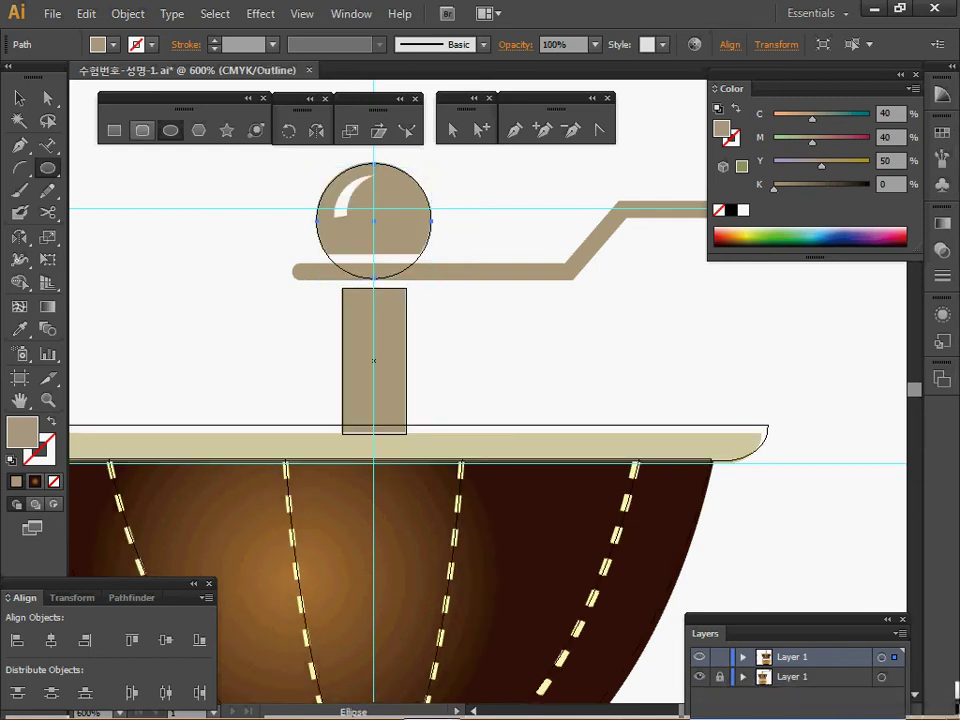
- Draw a rectangle across the circle's lower part and subtract it from the circle to give the knob a flat base
{"action": "left_click", "coordinate": [114, 130]}
{"action": "left_click_drag", "start_coordinate": [267, 318], "coordinate": [467, 253]}
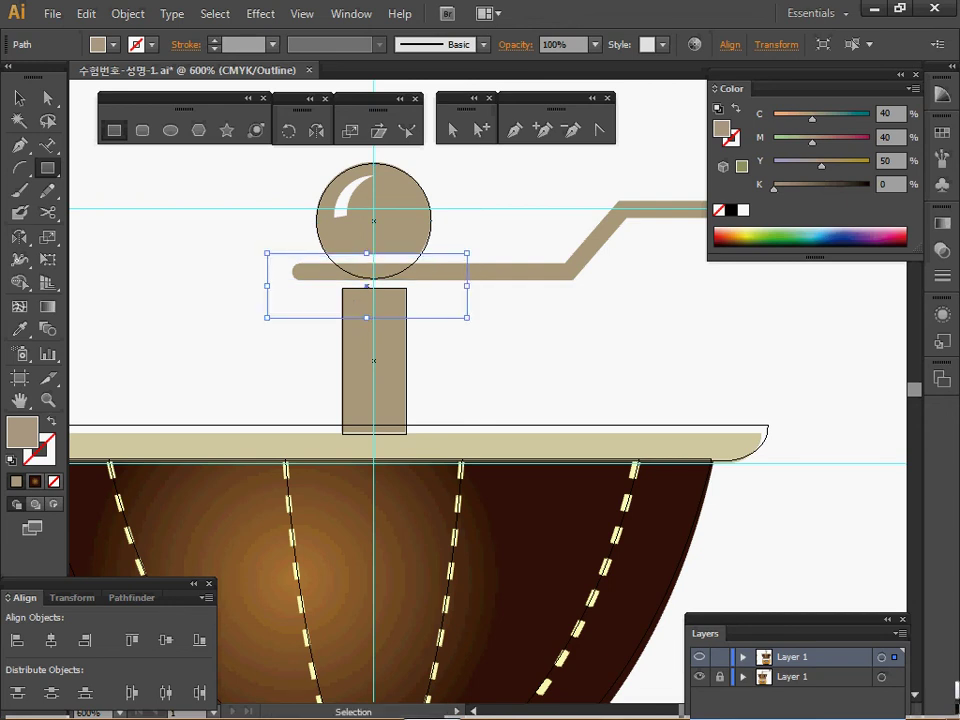
{"action": "left_click", "coordinate": [700, 677]}
{"action": "left_click_drag", "start_coordinate": [462, 199], "coordinate": [414, 240]}
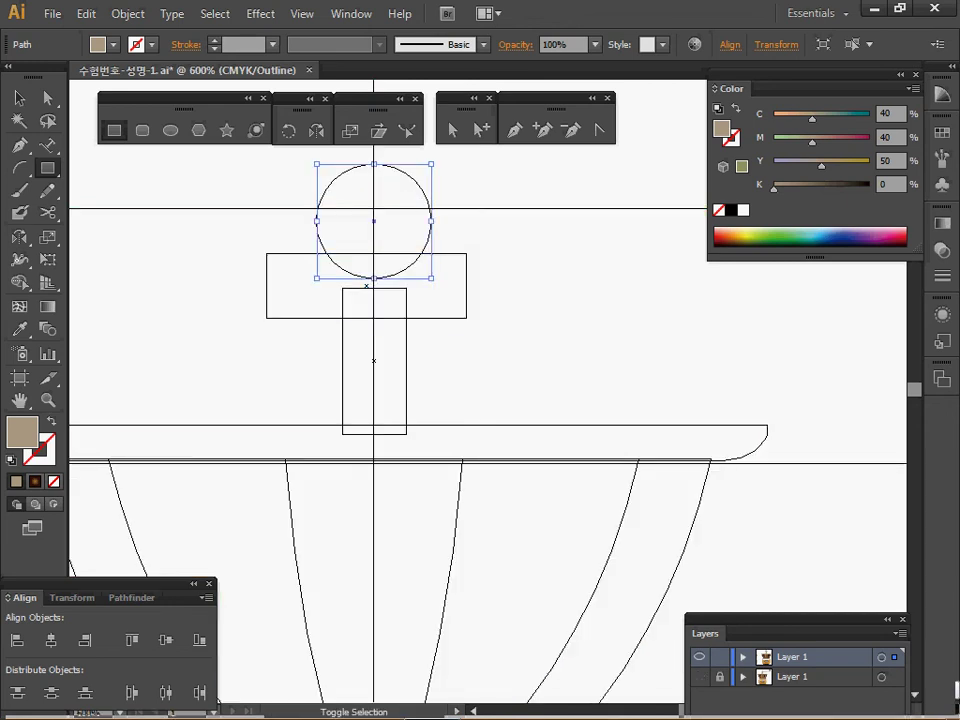
{"action": "left_click_drag", "start_coordinate": [284, 193], "coordinate": [336, 262]}
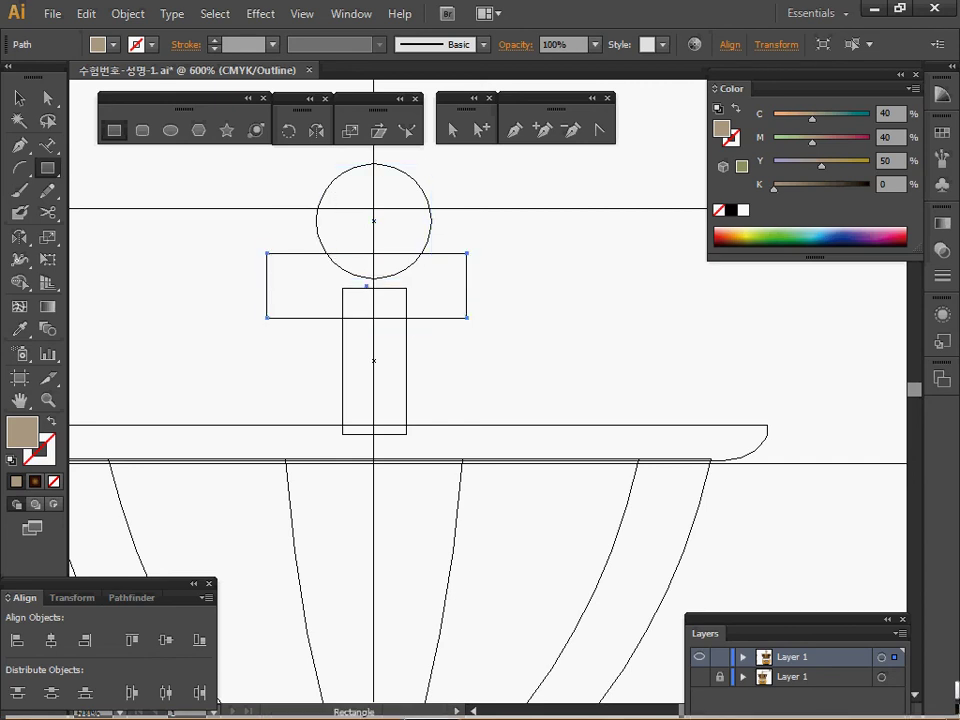
{"action": "key", "text": "ctrl+shift+F9"}
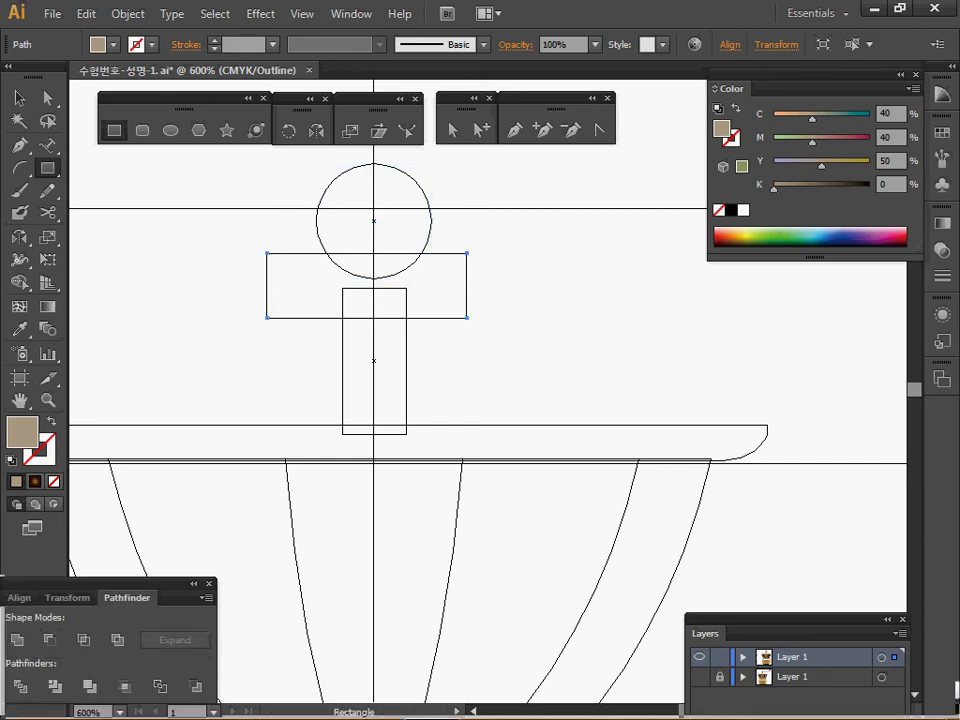
{"action": "key", "text": "v"}
{"action": "left_click_drag", "start_coordinate": [304, 226], "coordinate": [338, 258]}
{"action": "left_click", "coordinate": [50, 640]}
{"action": "key", "text": "m"}
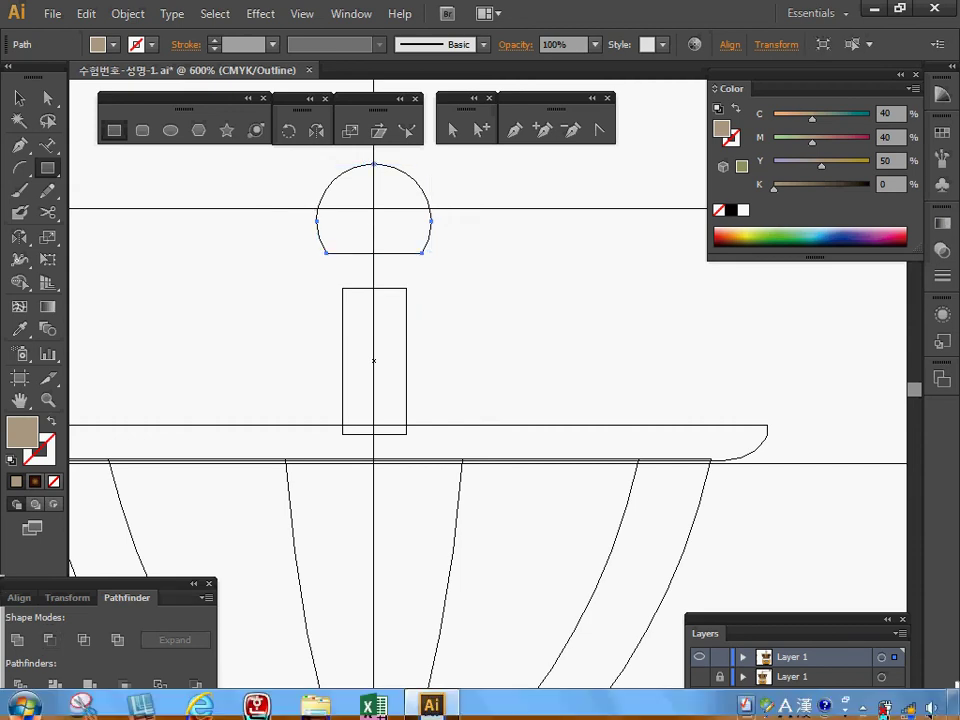
- Return the artwork layer to preview and save the document
{"action": "left_click", "coordinate": [699, 657]}
{"action": "left_click", "coordinate": [699, 657]}
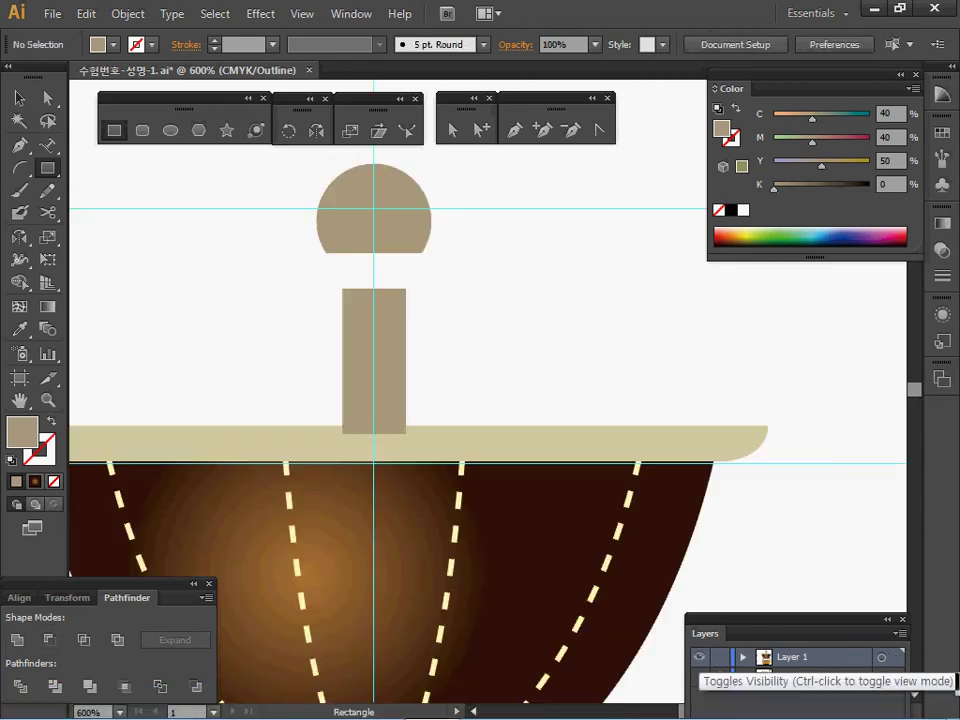
{"action": "key", "text": "ctrl+s"}
- Duplicate the knob horizontally to its right, and add a second copy offset slightly to the right of the first
{"action": "key", "text": "ctrl+space"}
{"action": "left_click", "coordinate": [403, 230], "text": "ctrl"}
{"action": "left_click_drag", "start_coordinate": [403, 230], "coordinate": [365, 185]}
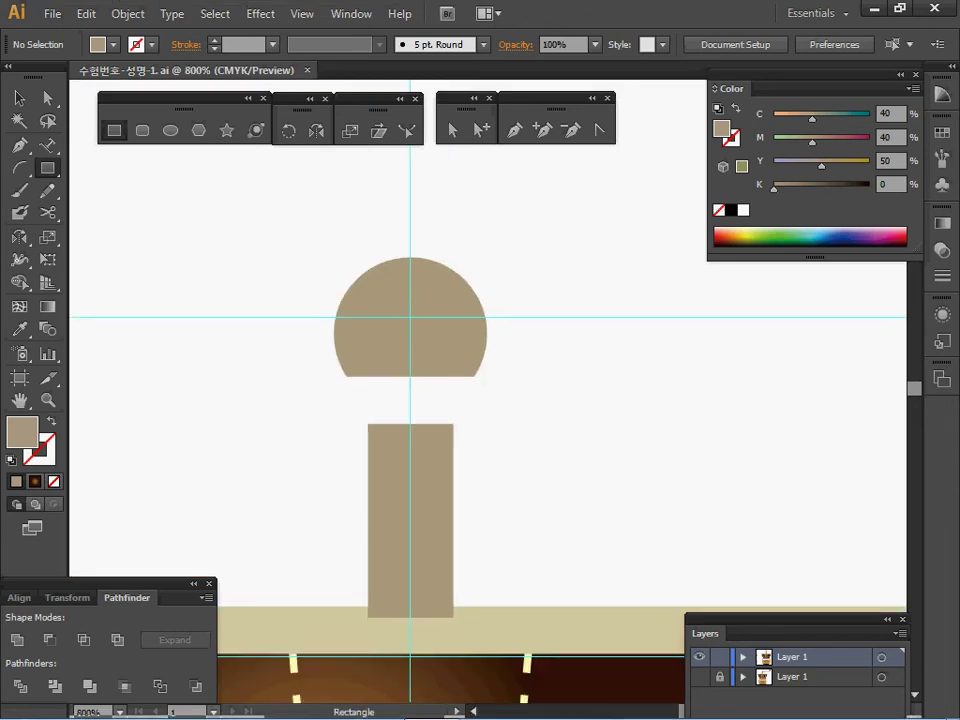
{"action": "key", "text": "ctrl"}
{"action": "left_click_drag", "start_coordinate": [410, 340], "coordinate": [337, 272]}
{"action": "left_click", "coordinate": [345, 272], "text": "ctrl"}
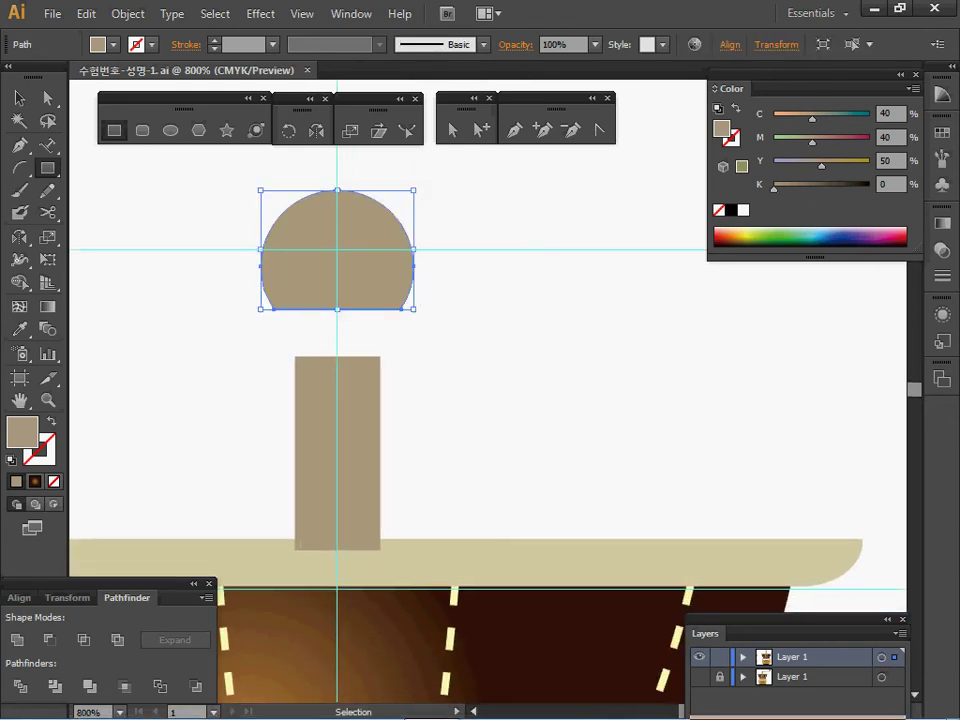
{"action": "left_click_drag", "start_coordinate": [337, 250], "coordinate": [537, 250]}
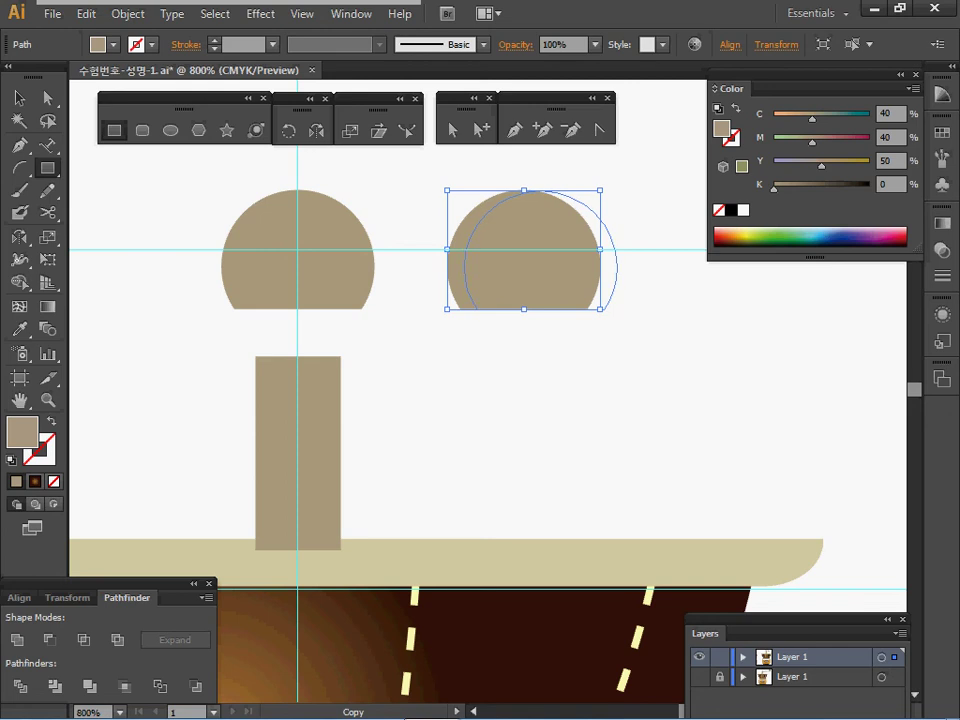
{"action": "left_click_drag", "start_coordinate": [537, 250], "coordinate": [540, 250]}
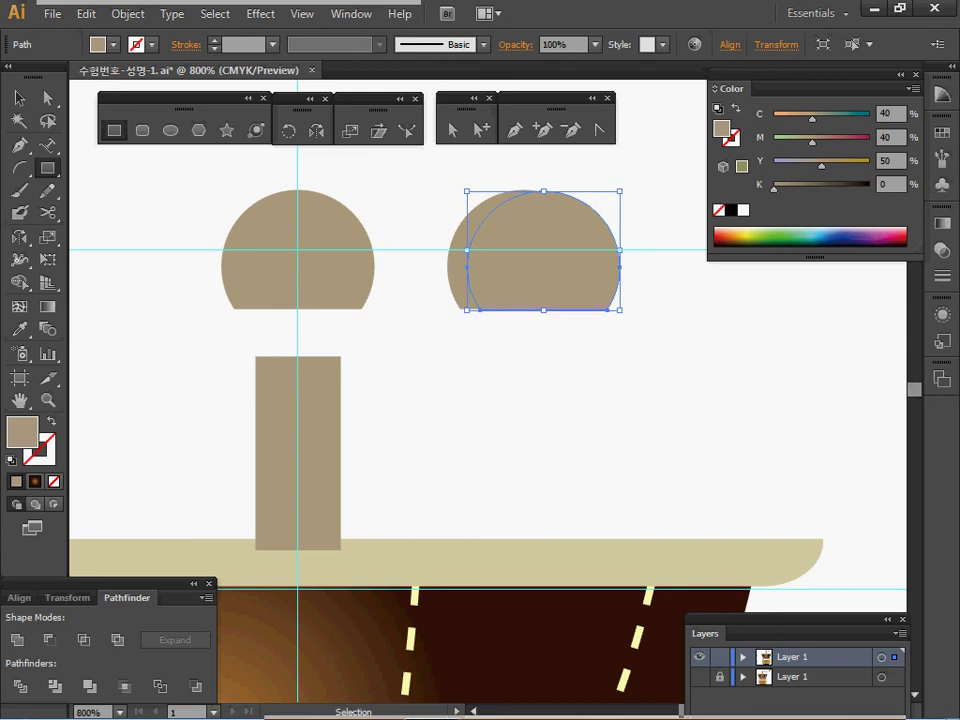
- Draw a rectangle over the lower part of the two overlapping knob copies and subtract the front shapes to leave a crescent
{"action": "key", "text": "m"}
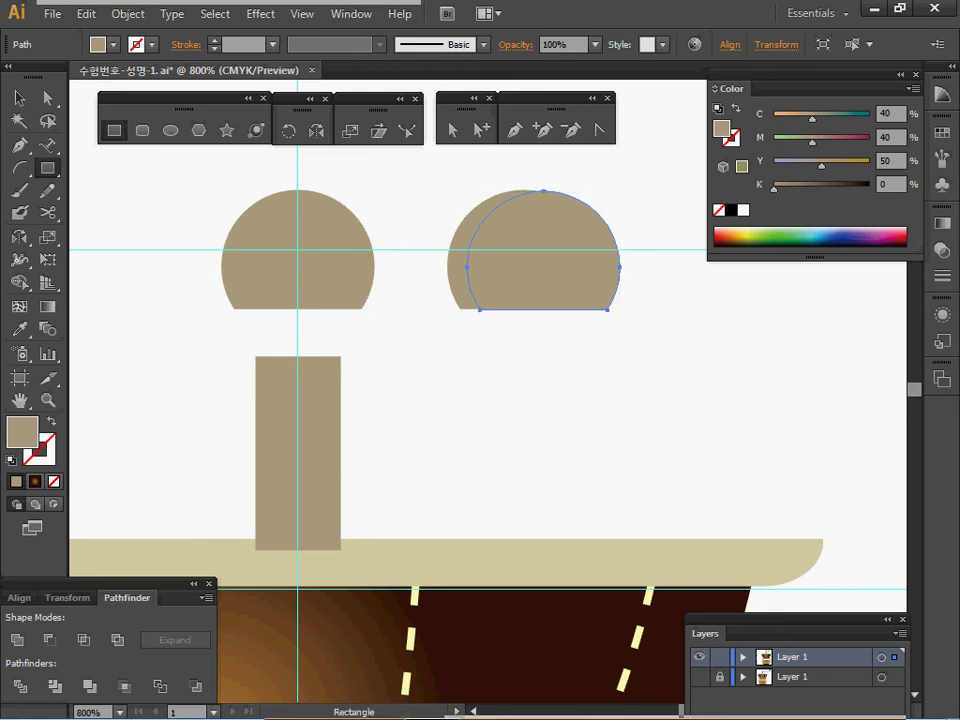
{"action": "left_click_drag", "start_coordinate": [410, 354], "coordinate": [666, 249]}
{"action": "key", "text": "d"}
{"action": "key", "text": "v"}
{"action": "left_click_drag", "start_coordinate": [429, 181], "coordinate": [579, 343]}
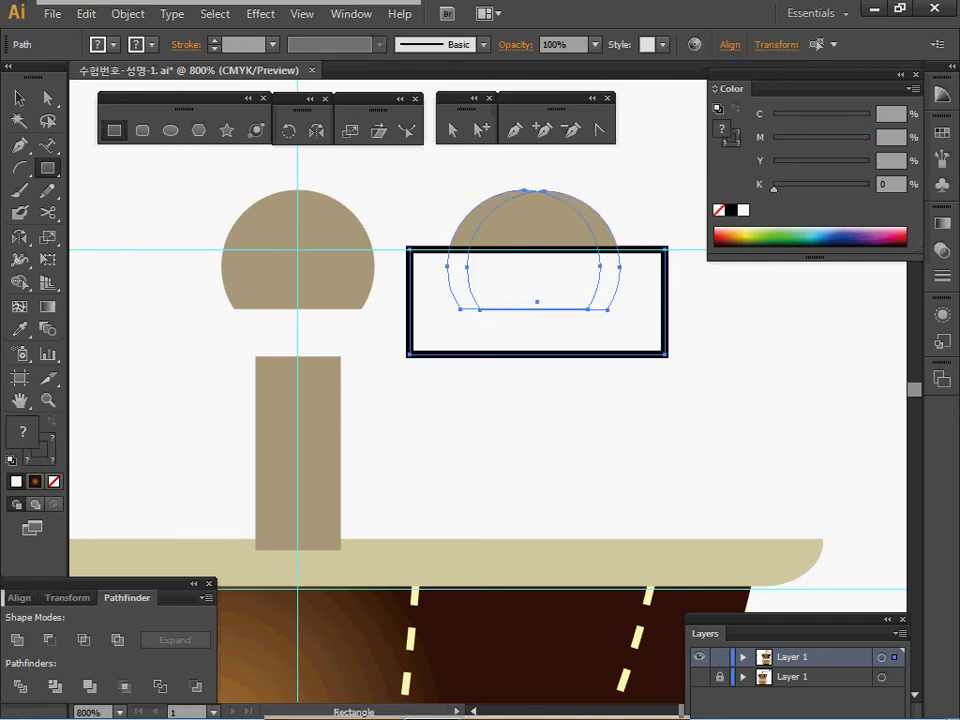
{"action": "left_click", "coordinate": [50, 640]}
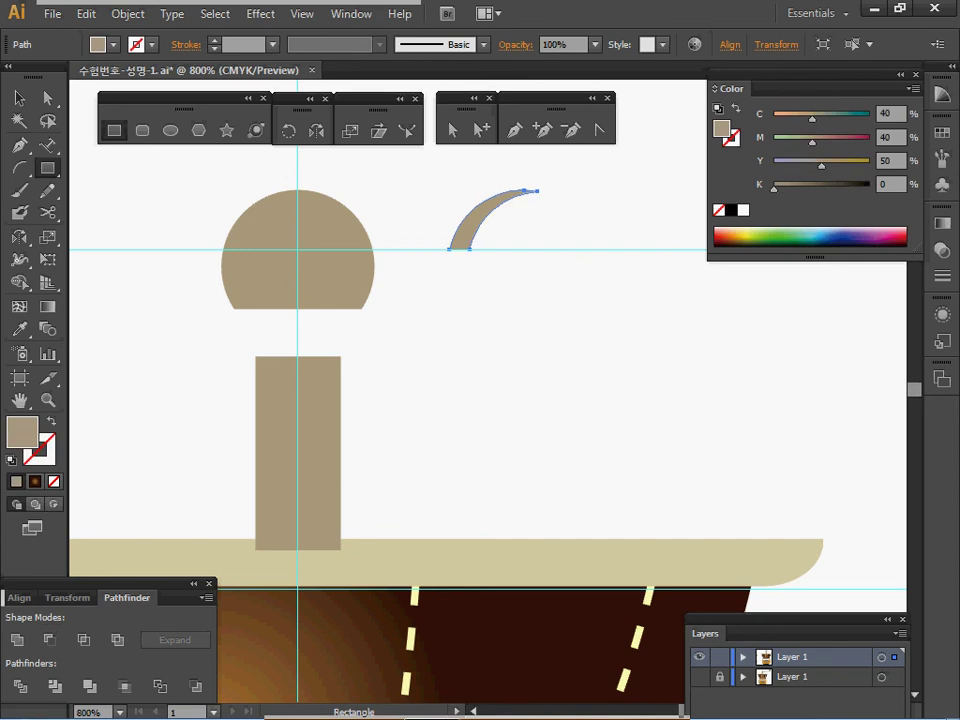
- Fill the crescent with white and no stroke, and move it onto the knob as a highlight
{"action": "key", "text": "d"}
{"action": "key", "text": "x"}
{"action": "key", "text": "slash"}
{"action": "key", "text": "x"}
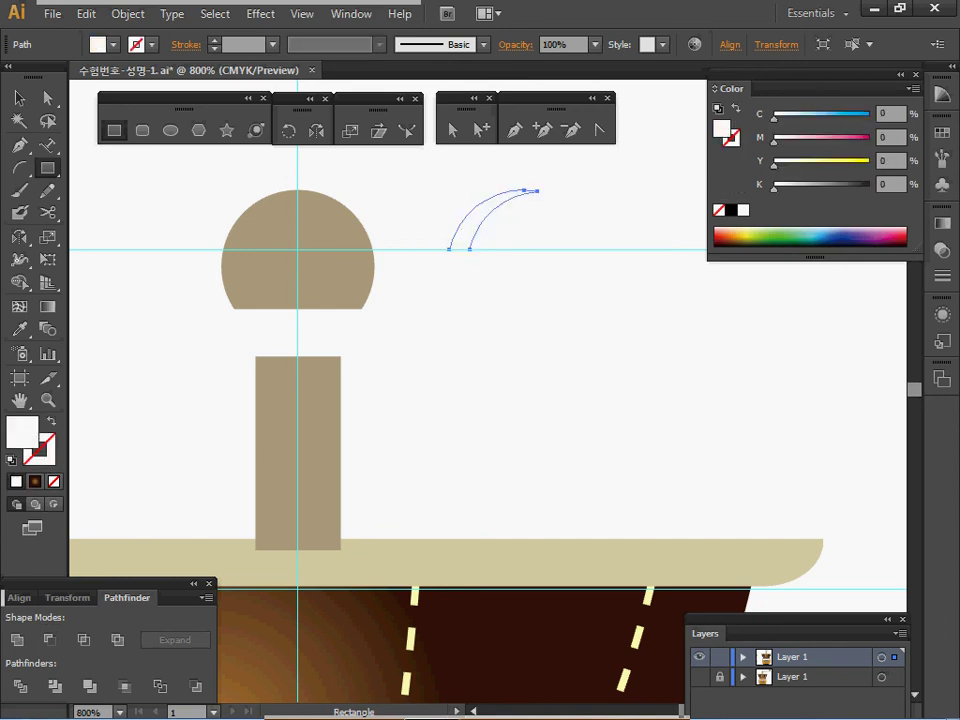
{"action": "key", "text": "v"}
{"action": "left_click_drag", "start_coordinate": [500, 200], "coordinate": [287, 216]}
{"action": "key", "text": "m"}
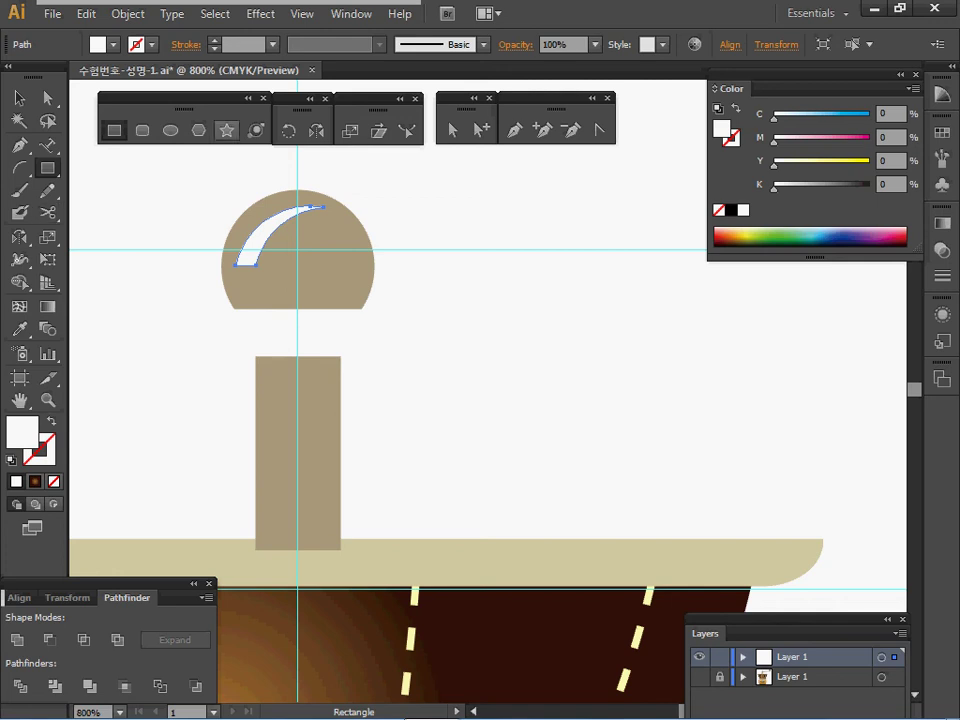
- Scale the knob's highlight uniformly to 70% and rotate it by 10°
{"action": "double_click", "coordinate": [350, 131]}
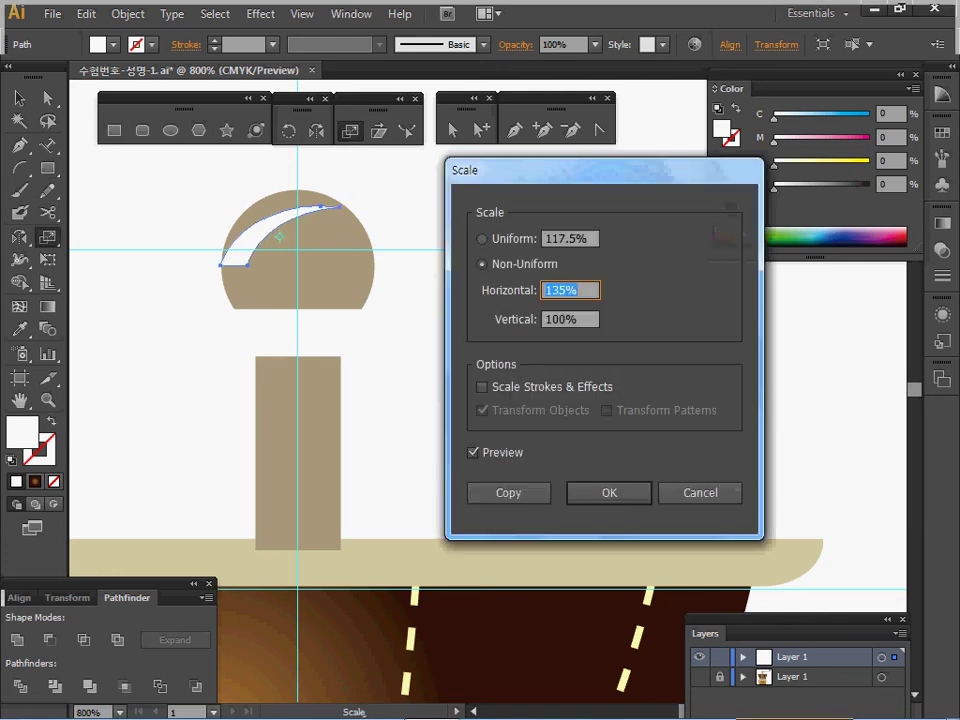
{"action": "left_click", "coordinate": [482, 239]}
{"action": "type", "text": "70"}
{"action": "key", "text": "Return"}
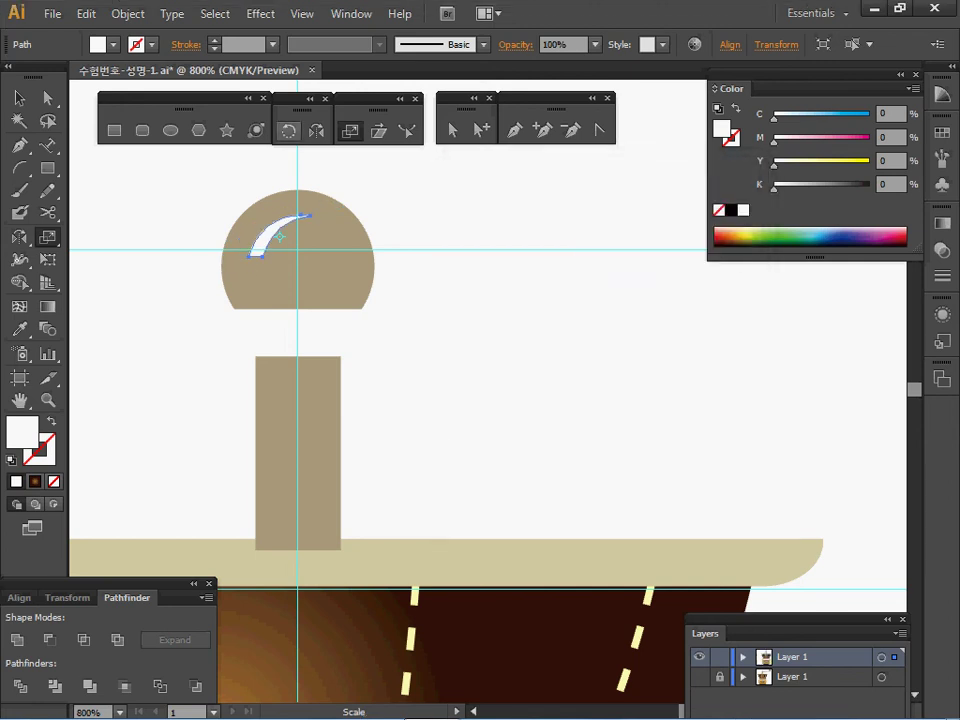
{"action": "double_click", "coordinate": [289, 131]}
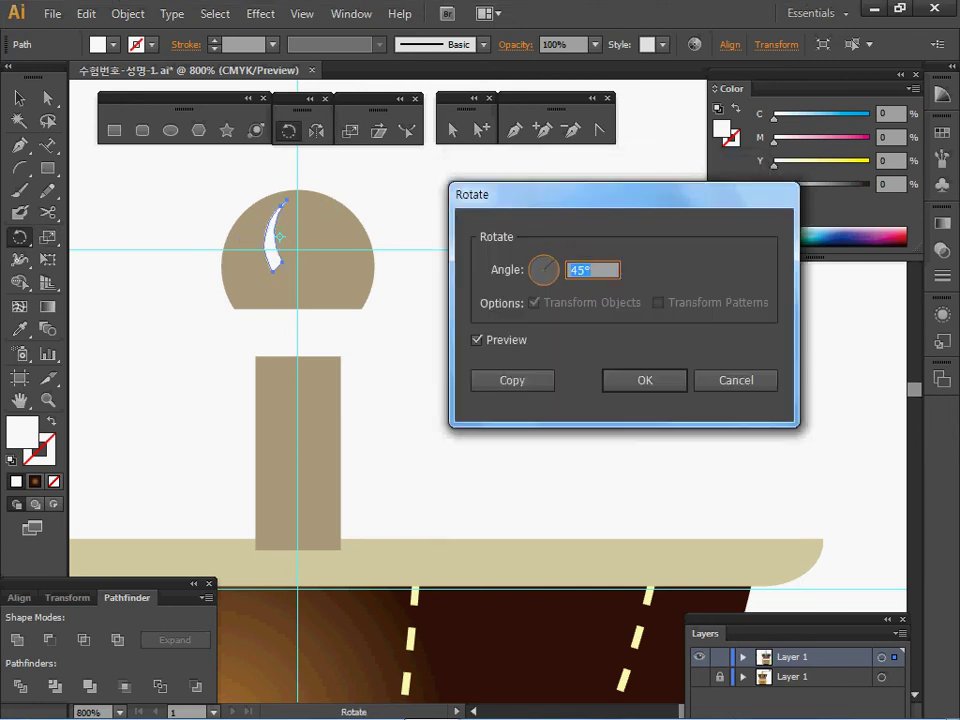
{"action": "type", "text": "10"}
{"action": "key", "text": "Return"}
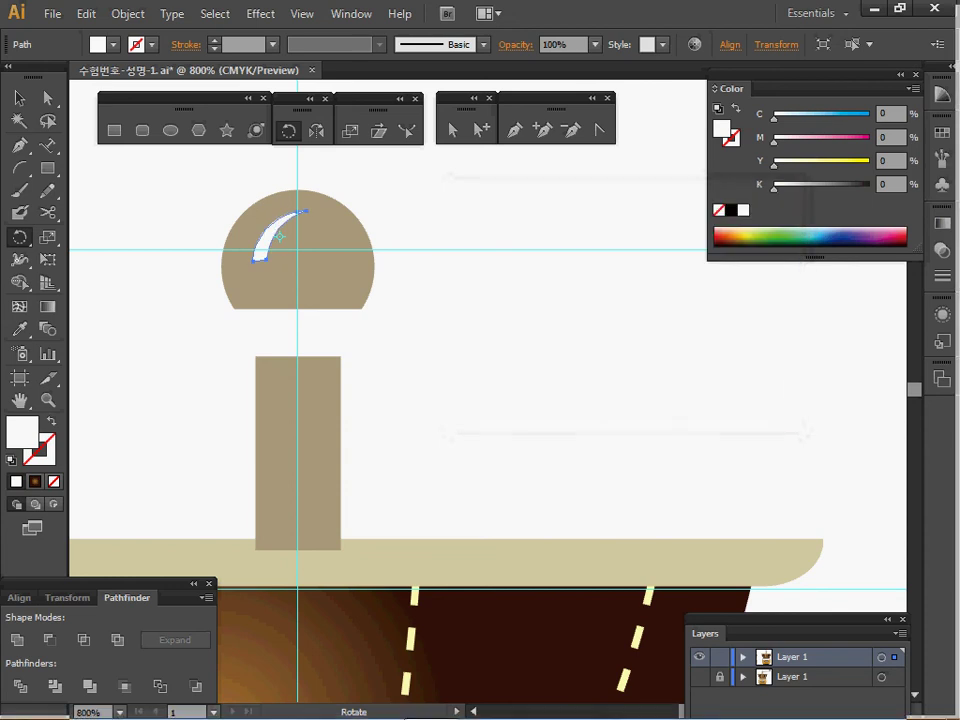
- Position the highlight along the knob's upper-left edge and group it with the knob
{"action": "key", "text": "Left"}
{"action": "key", "text": "Left"}
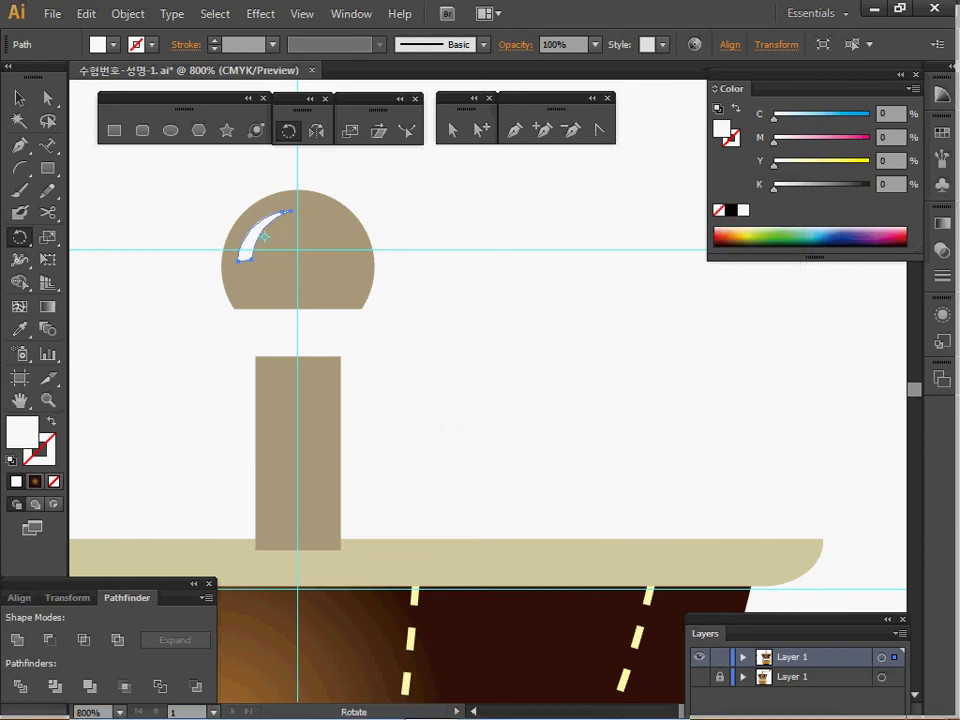
{"action": "key", "text": "v"}
{"action": "left_click_drag", "start_coordinate": [251, 238], "coordinate": [268, 230]}
{"action": "left_click", "coordinate": [204, 176]}
{"action": "left_click_drag", "start_coordinate": [204, 176], "coordinate": [319, 279]}
{"action": "right_click", "coordinate": [319, 279]}
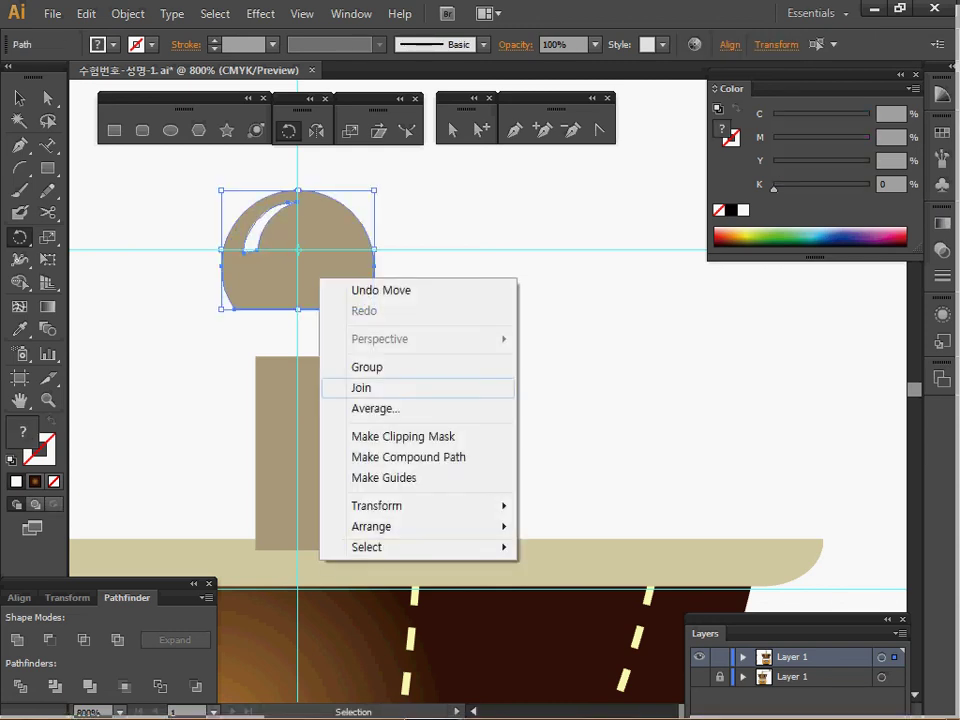
{"action": "left_click", "coordinate": [367, 367]}
- Select the whole grinder artwork and align its parts by their horizontal centers
{"action": "left_click", "coordinate": [415, 387], "text": "ctrl+alt"}
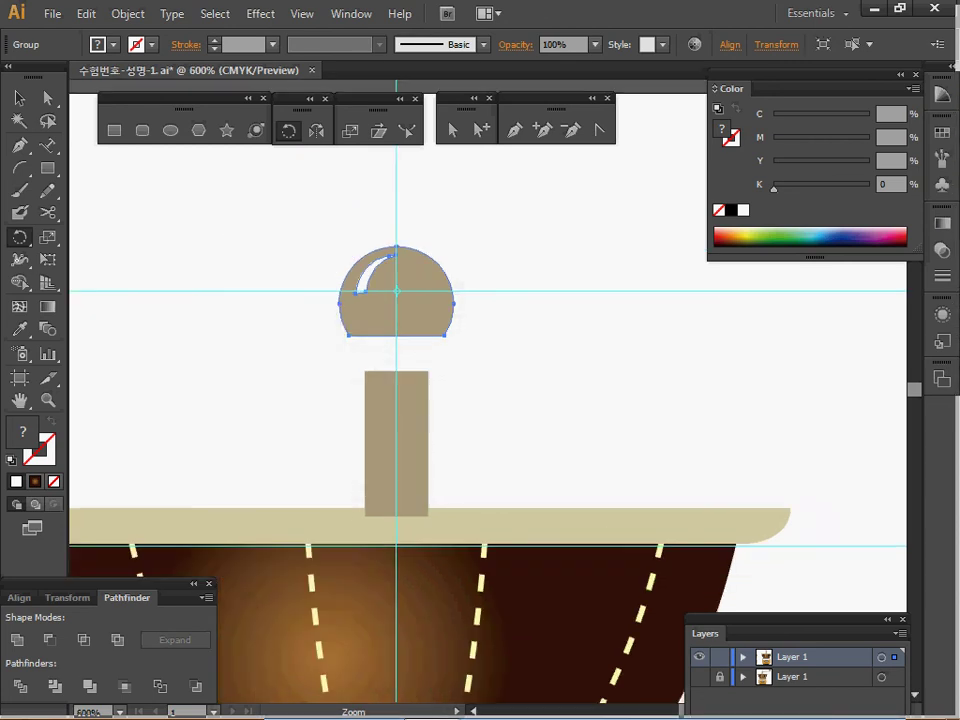
{"action": "left_click", "coordinate": [408, 389], "text": "ctrl+alt"}
{"action": "left_click", "coordinate": [408, 389], "text": "ctrl+alt"}
{"action": "left_click", "coordinate": [510, 430], "text": "ctrl+alt"}
{"action": "left_click_drag", "start_coordinate": [510, 430], "coordinate": [431, 374]}
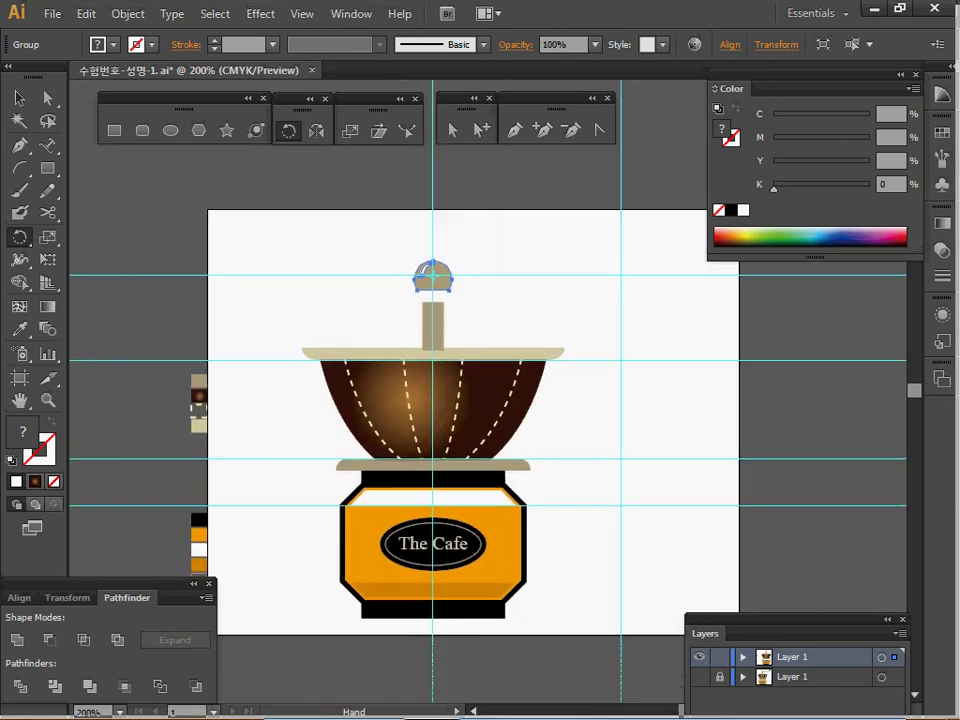
{"action": "left_click_drag", "start_coordinate": [326, 227], "coordinate": [512, 624]}
{"action": "left_click", "coordinate": [19, 598]}
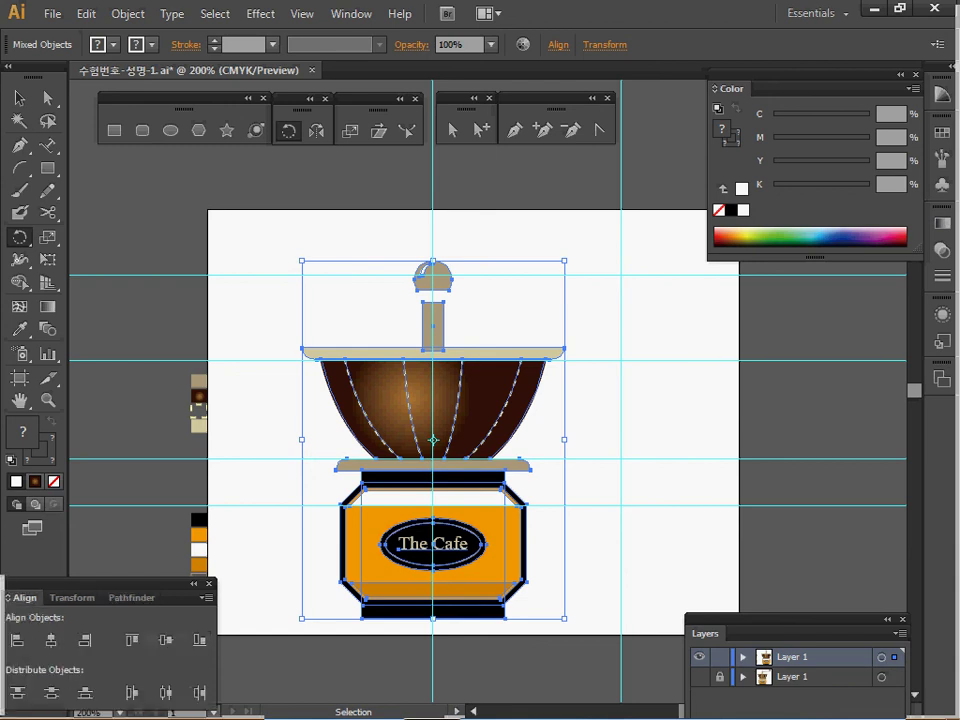
{"action": "left_click", "coordinate": [51, 640]}
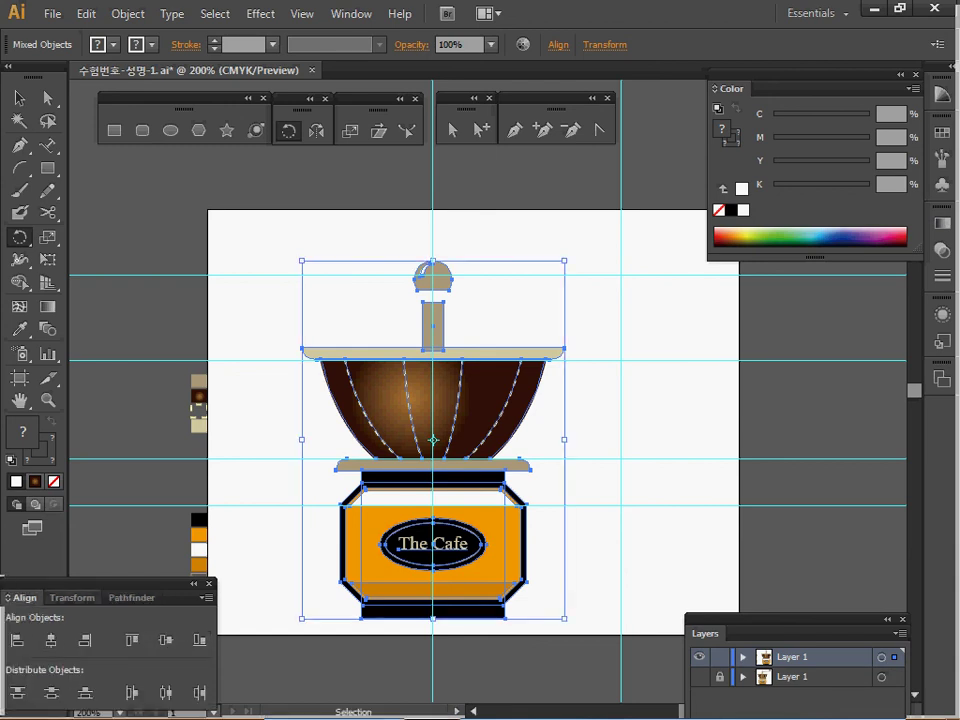
- Save the document and deselect the grinder artwork
{"action": "left_click", "coordinate": [380, 312], "text": "ctrl"}
{"action": "left_click_drag", "start_coordinate": [380, 312], "coordinate": [174, 200]}
{"action": "left_click", "coordinate": [480, 320], "text": "ctrl"}
{"action": "left_click_drag", "start_coordinate": [480, 320], "coordinate": [557, 323]}
{"action": "key", "text": "ctrl+shift+a"}
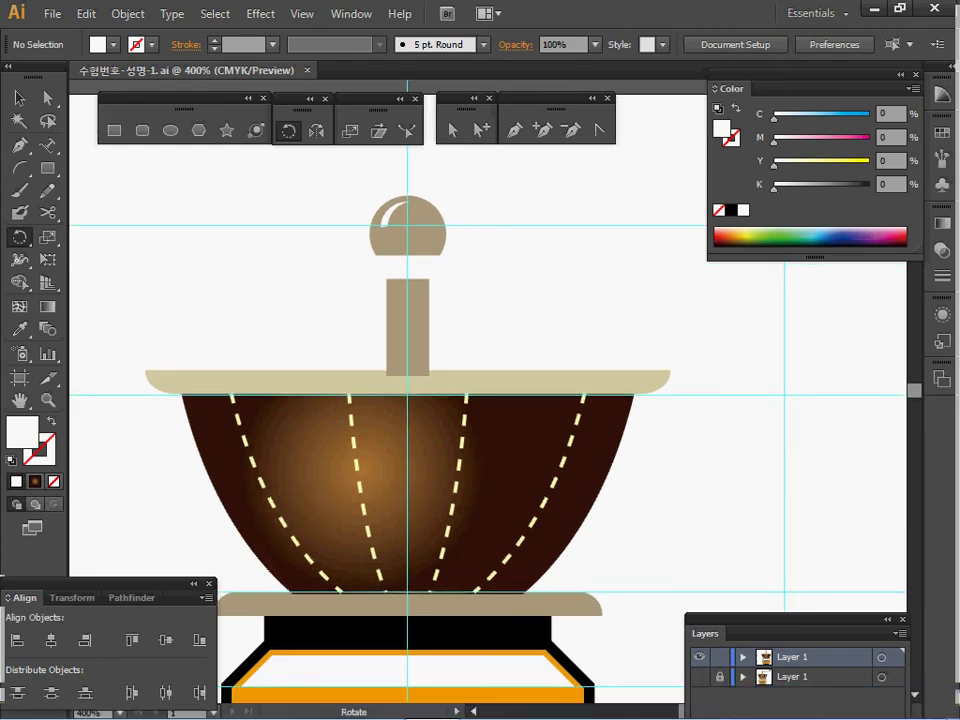
- Show the reference layer and display both layers in outline around the crank handle
{"action": "key", "text": "ctrl+y"}
{"action": "left_click", "coordinate": [699, 677]}
{"action": "key", "text": "ctrl+y"}
{"action": "key", "text": "ctrl+y"}
{"action": "left_click_drag", "start_coordinate": [600, 380], "coordinate": [480, 373]}
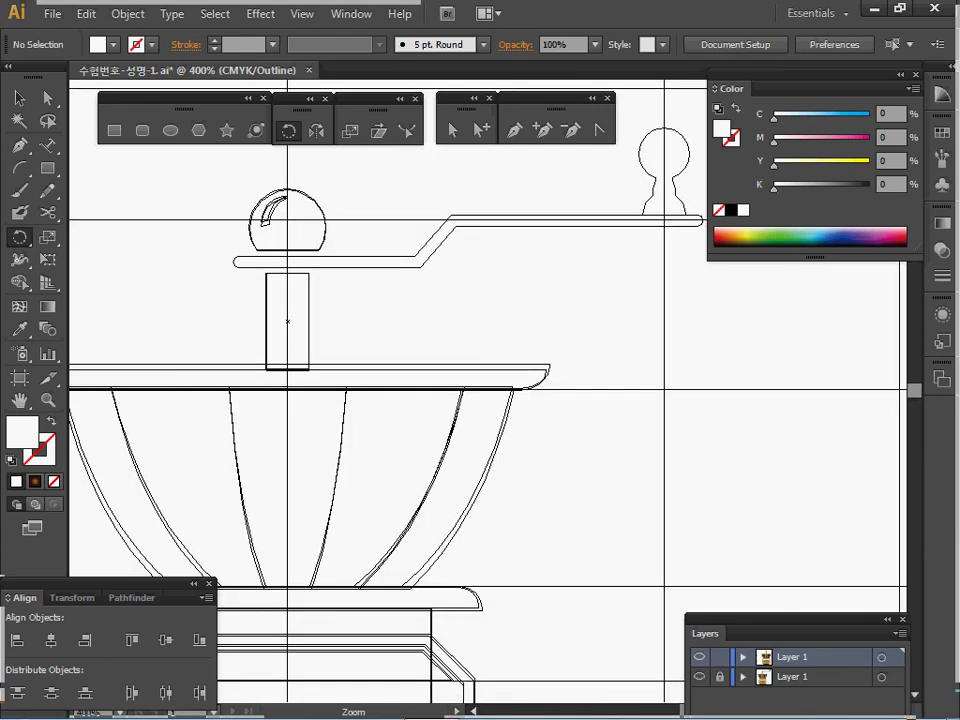
- Draw an open four-point Pen path with no fill and a white stroke along the centerline of the reference crank handle
{"action": "left_click_drag", "start_coordinate": [560, 360], "coordinate": [481, 389]}
{"action": "key", "text": "v"}
{"action": "key", "text": "p"}
{"action": "key", "text": "shift+x"}
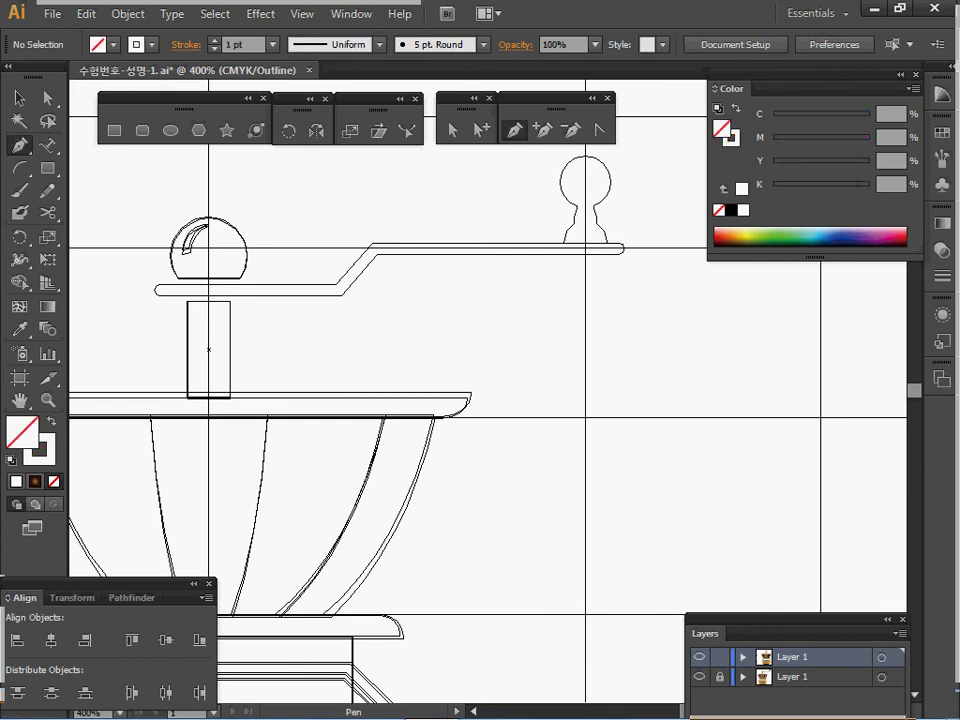
{"action": "left_click", "coordinate": [163, 289]}
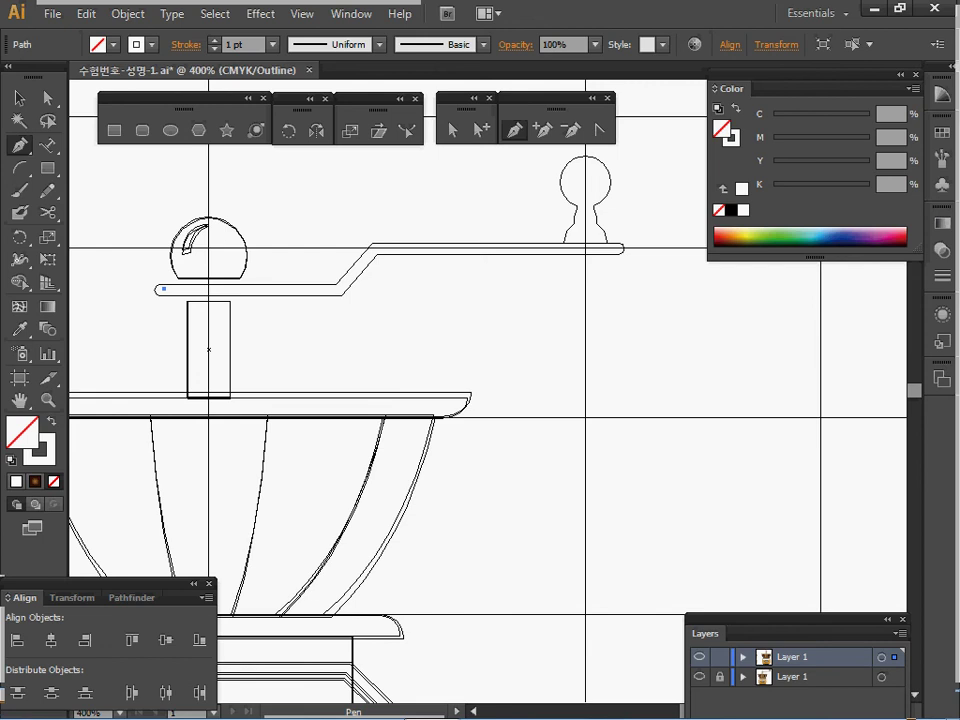
{"action": "left_click", "coordinate": [337, 289], "text": "shift"}
{"action": "left_click", "coordinate": [373, 250]}
{"action": "left_click", "coordinate": [616, 250], "text": "shift"}
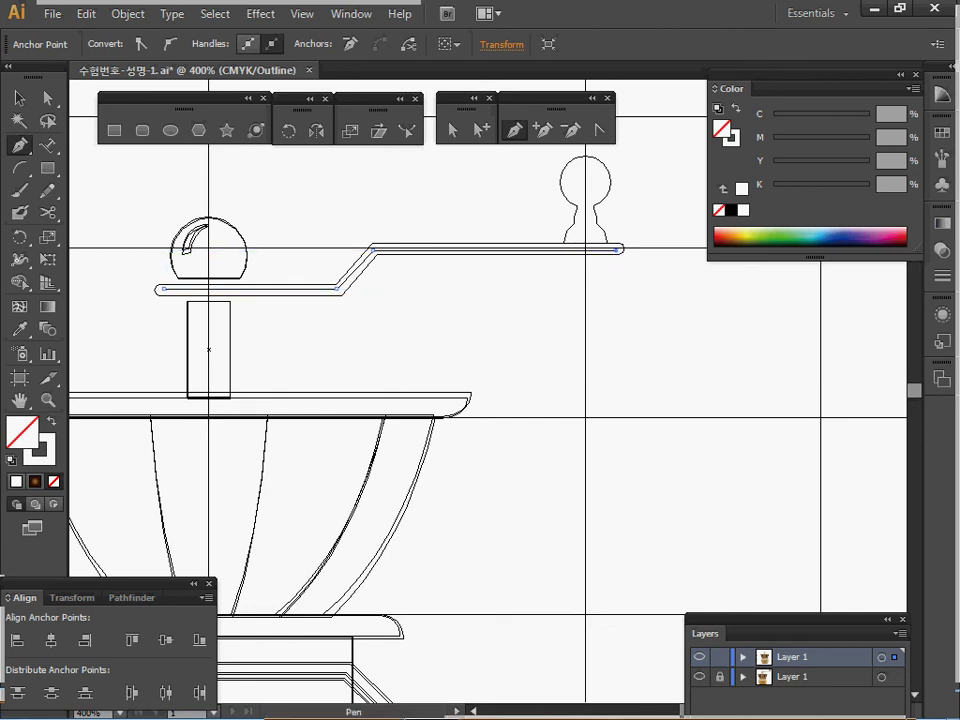
- Move the handle path's lower bend anchor slightly to the right to center it in the reference outline
{"action": "key", "text": "v"}
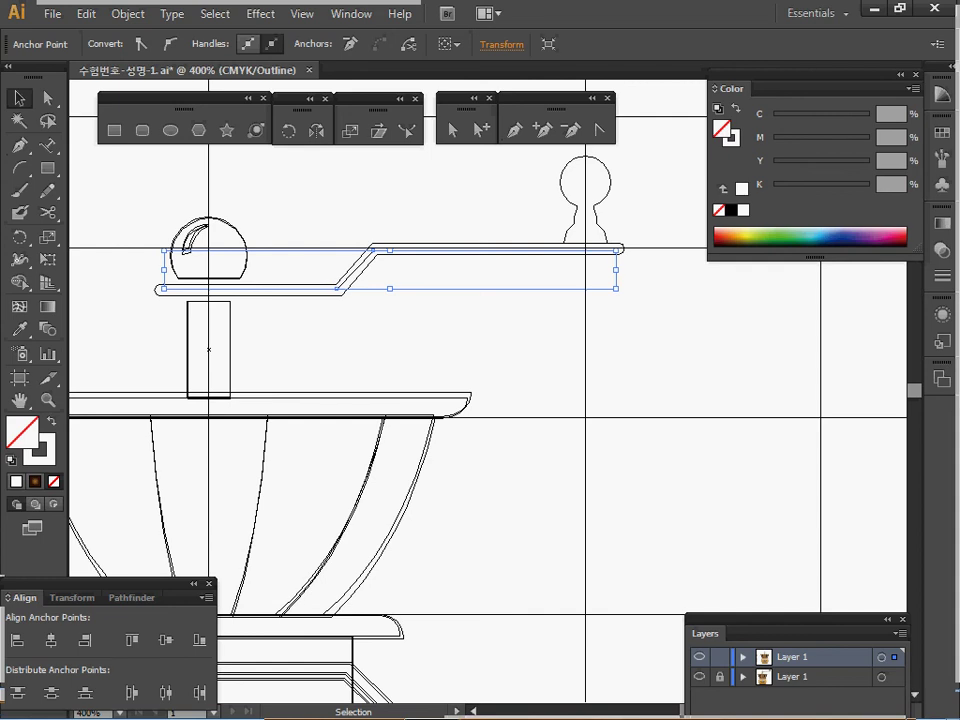
{"action": "key", "text": "a"}
{"action": "left_click_drag", "start_coordinate": [336, 289], "coordinate": [340, 289]}
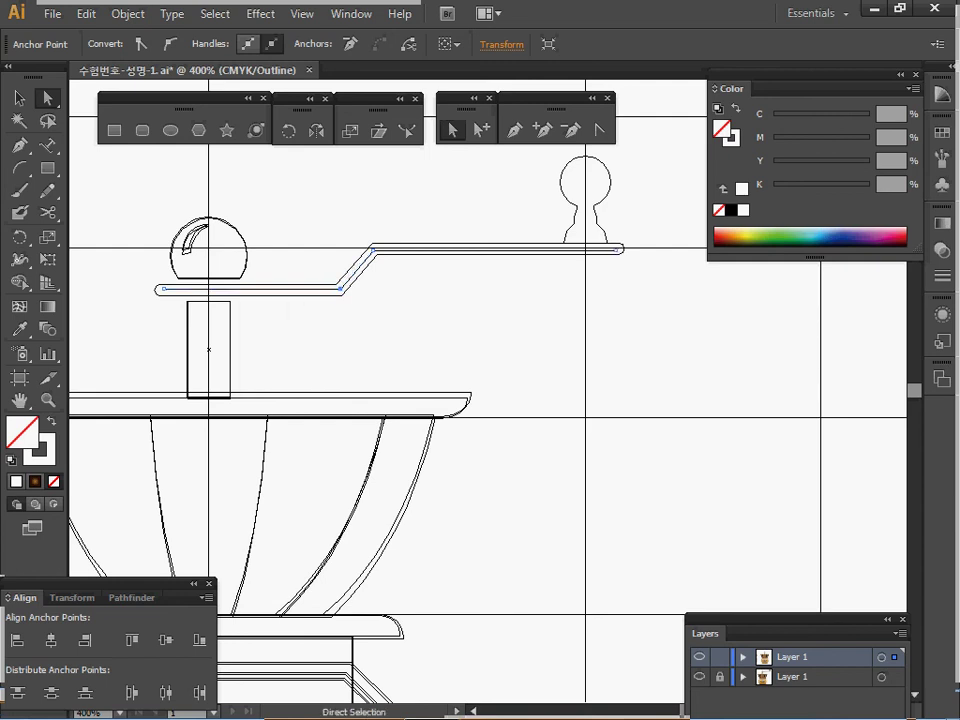
- Preview the artwork with the reference layer hidden, and sample the post's beige (C40 M40 Y50 K0) onto the handle path
{"action": "key", "text": "v"}
{"action": "key", "text": "ctrl+y"}
{"action": "left_click", "coordinate": [355, 307], "text": "ctrl"}
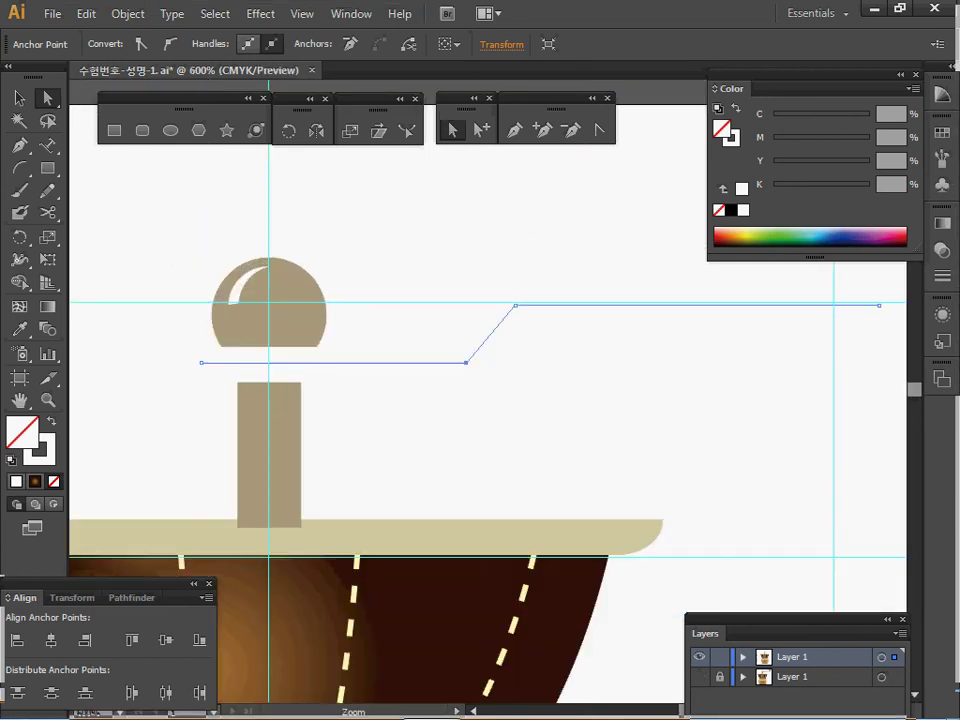
{"action": "left_click_drag", "start_coordinate": [355, 307], "coordinate": [299, 269]}
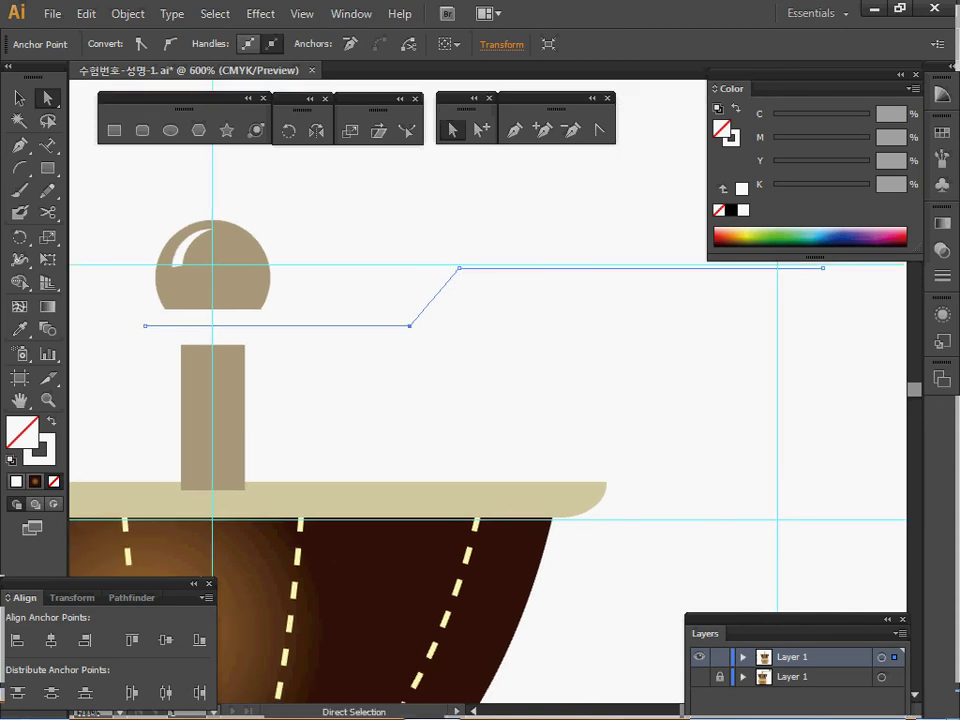
{"action": "key", "text": "i"}
{"action": "left_click", "coordinate": [226, 381]}
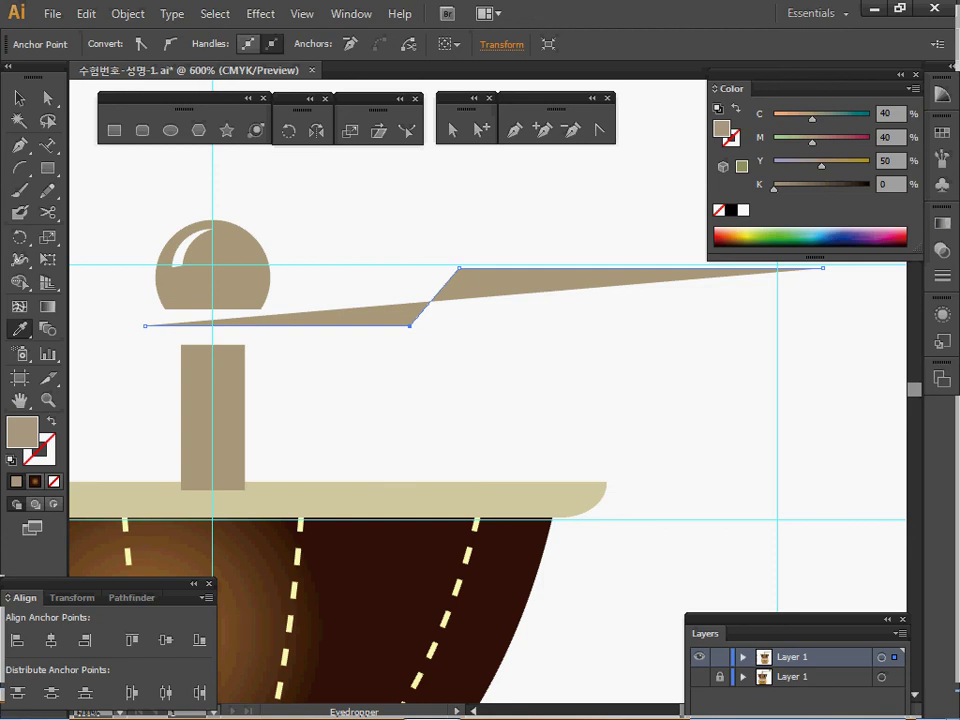
- Swap the handle path's fill and stroke colors, and set its beige stroke to 3 pt with round caps
{"action": "key", "text": "shift+x"}
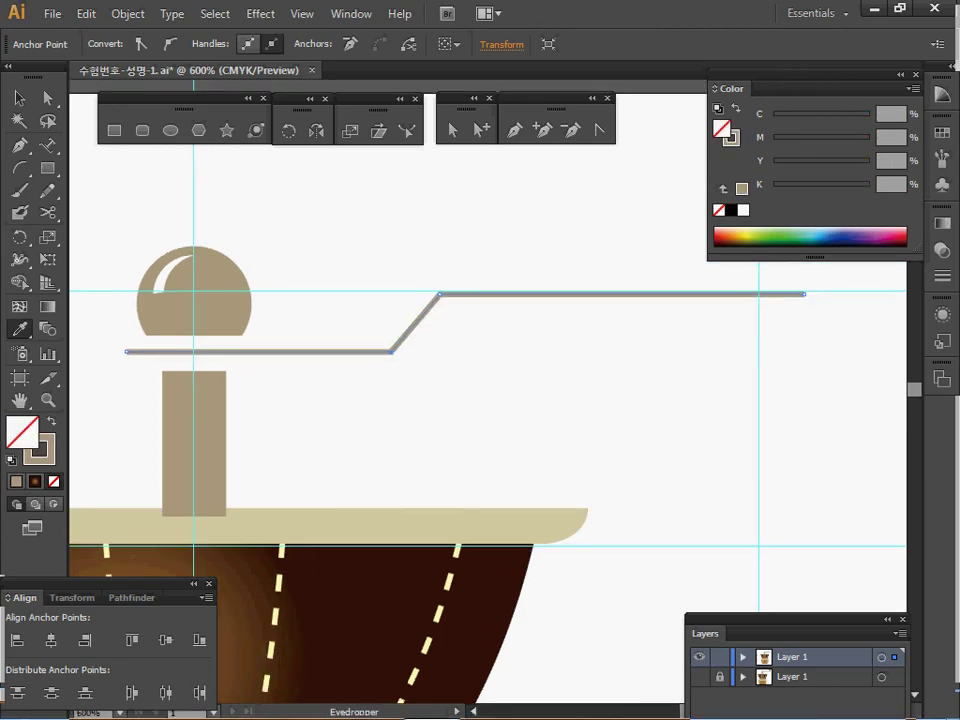
{"action": "left_click", "coordinate": [942, 276]}
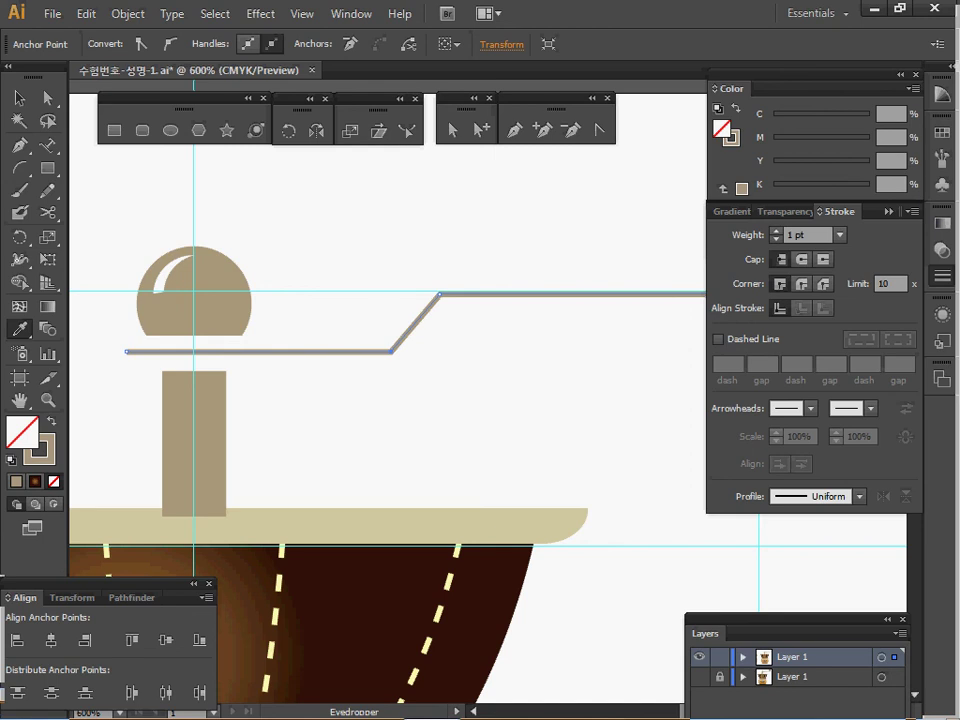
{"action": "left_click", "coordinate": [775, 231]}
{"action": "left_click", "coordinate": [775, 231]}
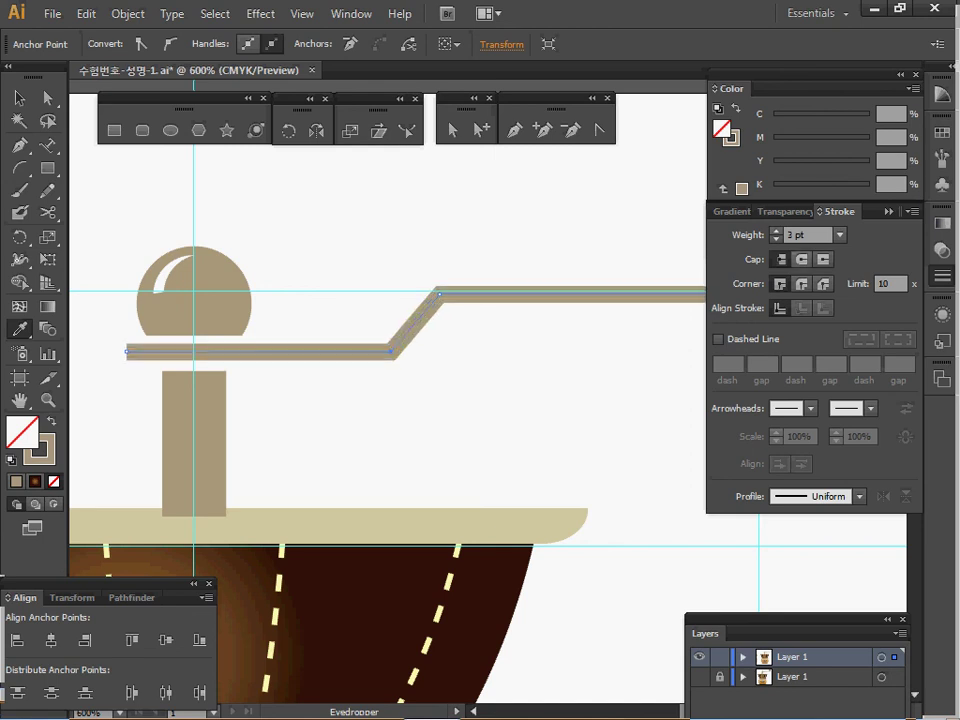
{"action": "left_click", "coordinate": [802, 260]}
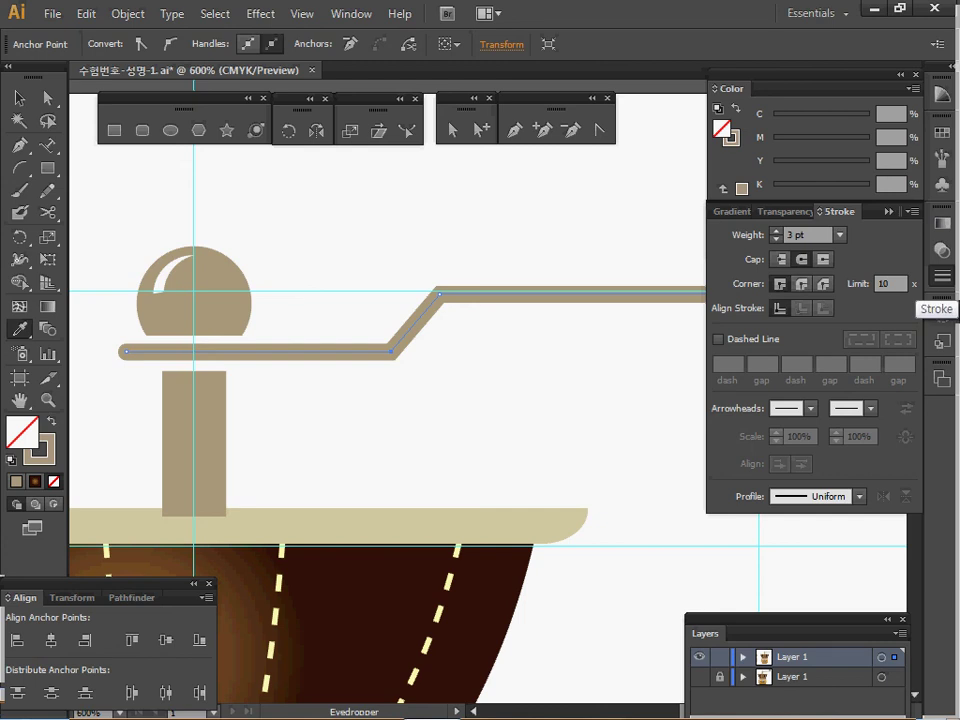
{"action": "left_click", "coordinate": [734, 140]}
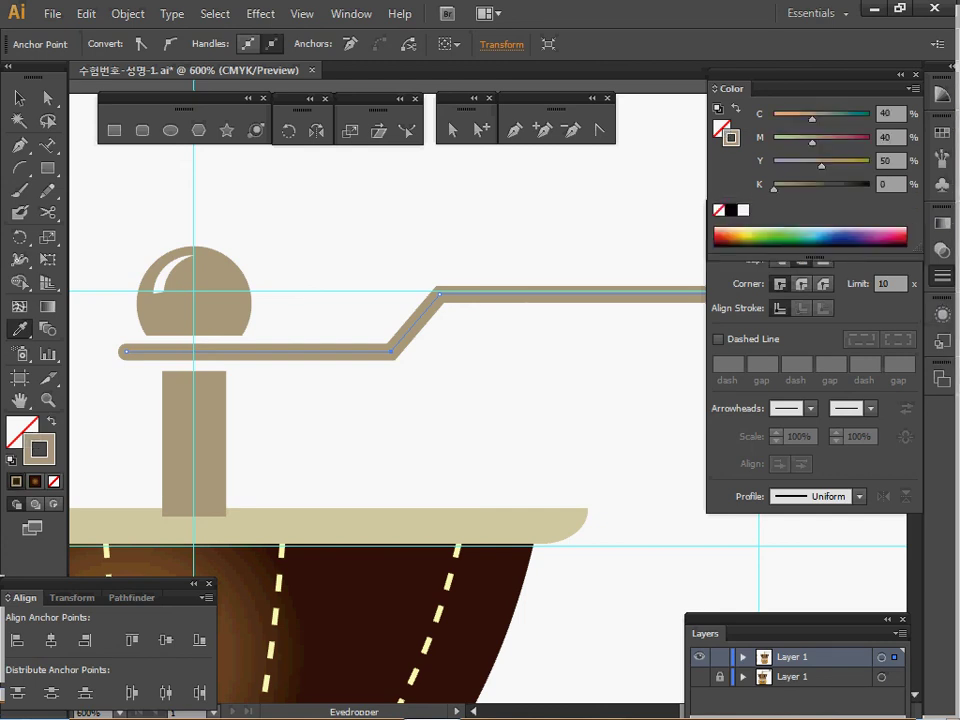
{"action": "left_click", "coordinate": [942, 276]}
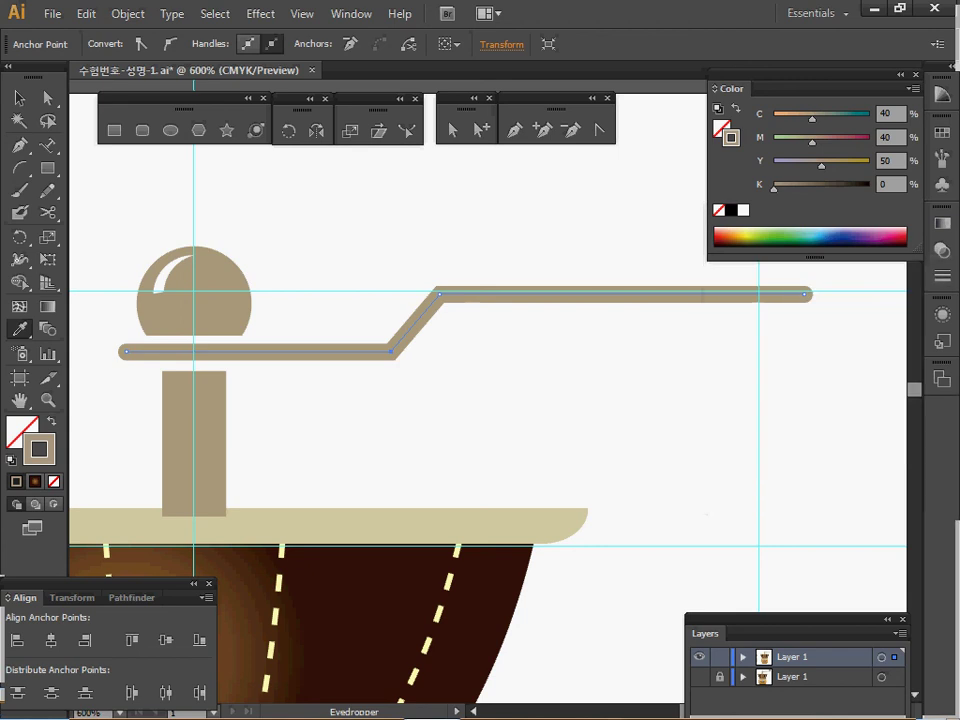
- Convert the crank handle's stroke to a filled shape with Outline Stroke
{"action": "left_click", "coordinate": [86, 14]}
{"action": "mouse_move", "coordinate": [128, 14]}
{"action": "mouse_move", "coordinate": [200, 395]}
{"action": "left_click", "coordinate": [432, 443]}
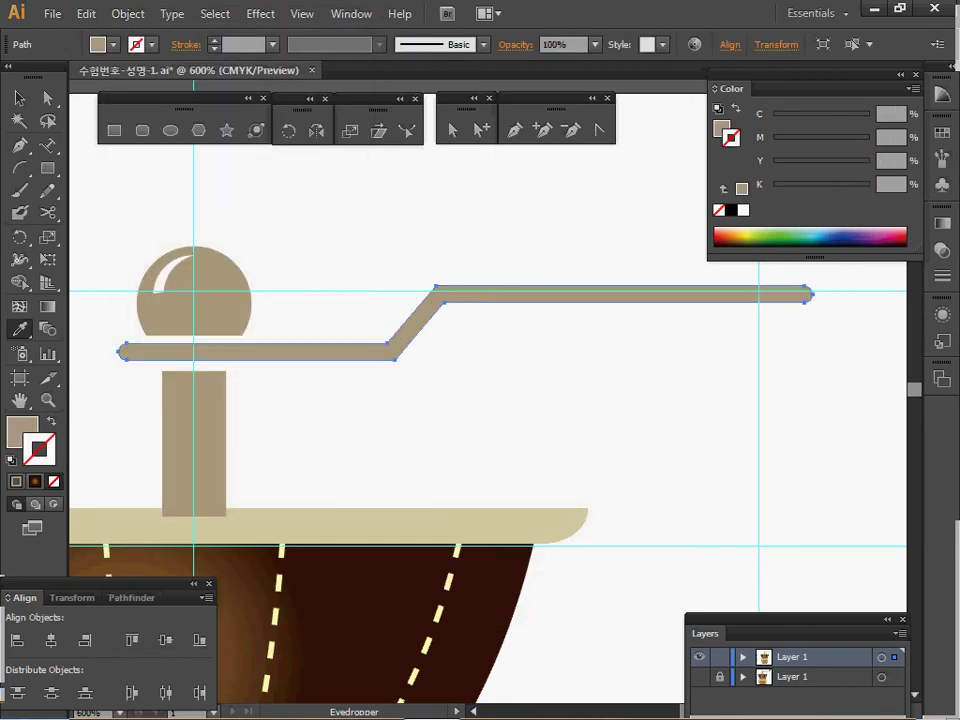
- Show the reference outline at the handle's far end and pick up its knob's dark brown fill, temporarily unlocking the reference layer
{"action": "key", "text": "ctrl+minus"}
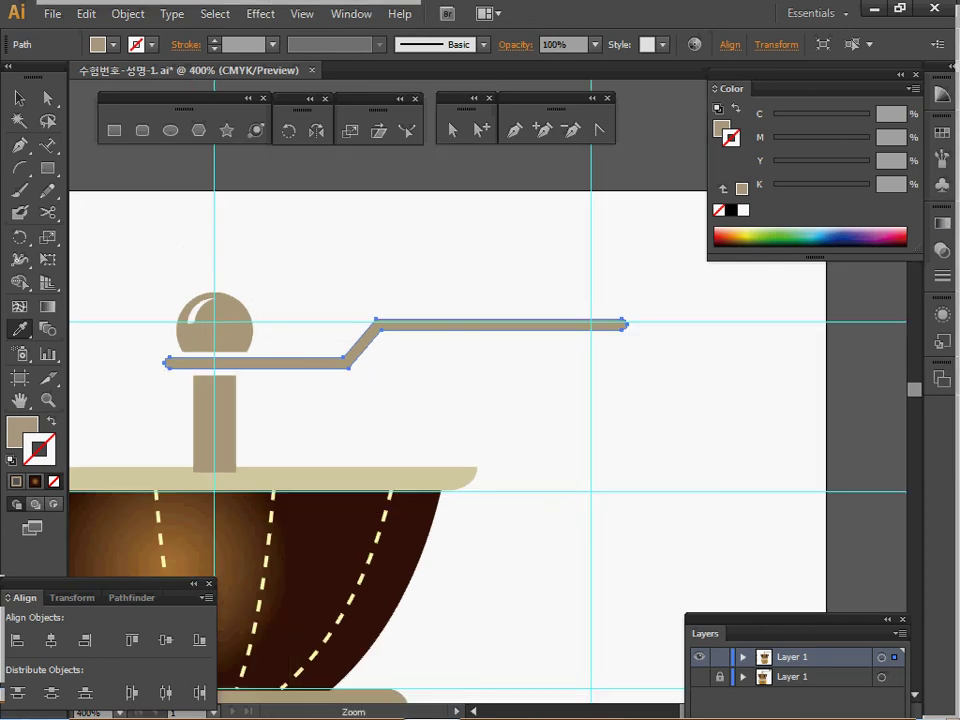
{"action": "key", "text": "ctrl+equal"}
{"action": "key", "text": "ctrl+equal"}
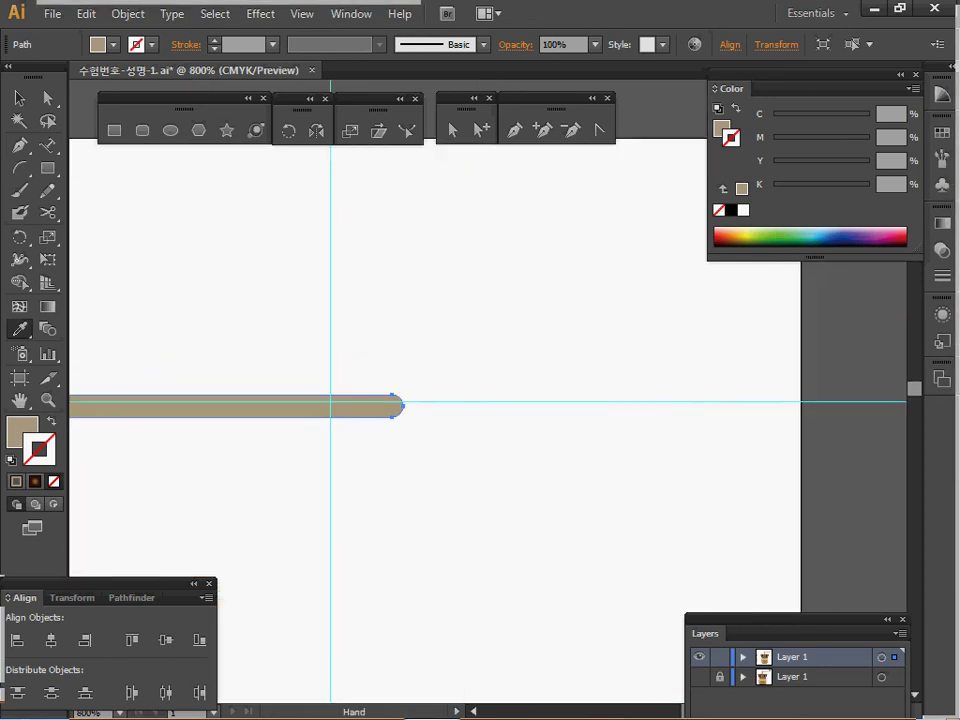
{"action": "left_click_drag", "start_coordinate": [400, 420], "coordinate": [445, 358]}
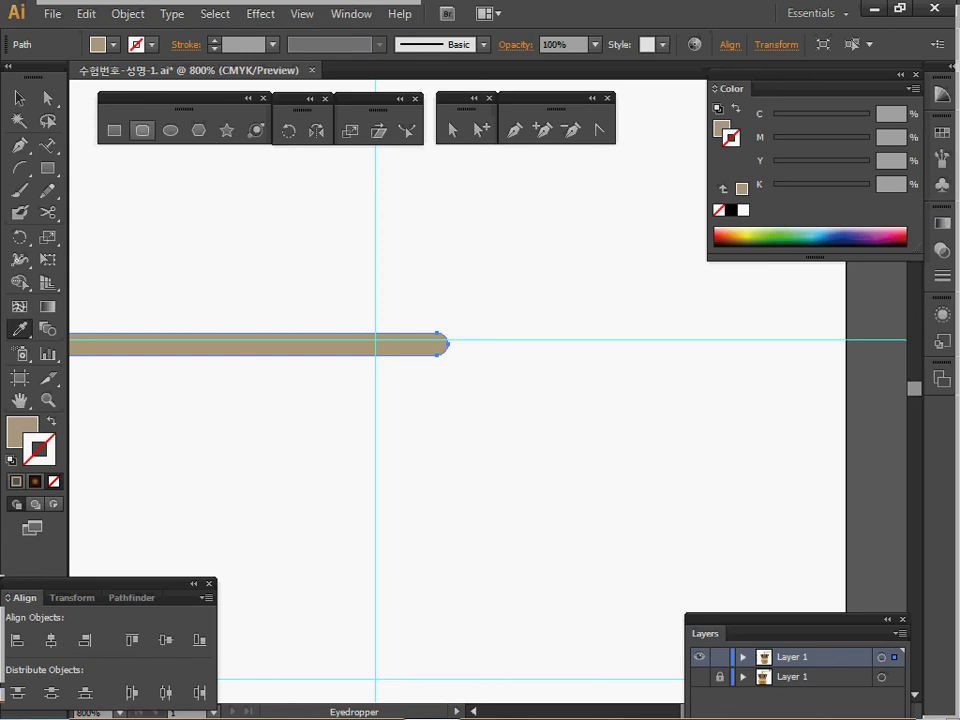
{"action": "left_click", "coordinate": [143, 130]}
{"action": "key", "text": "ctrl+y"}
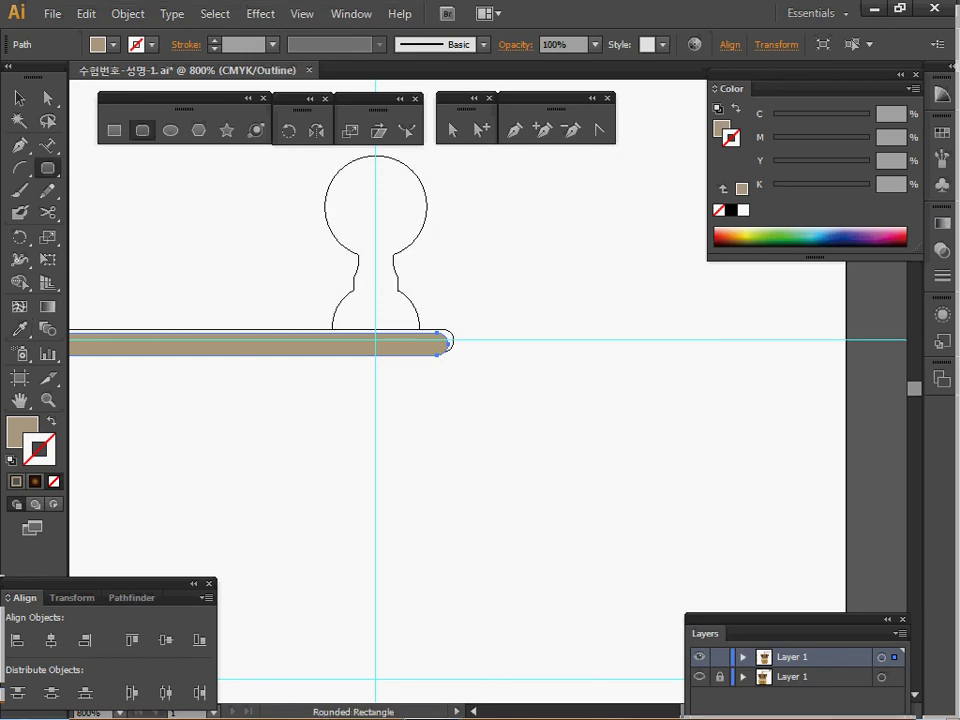
{"action": "left_click_drag", "start_coordinate": [480, 400], "coordinate": [480, 422]}
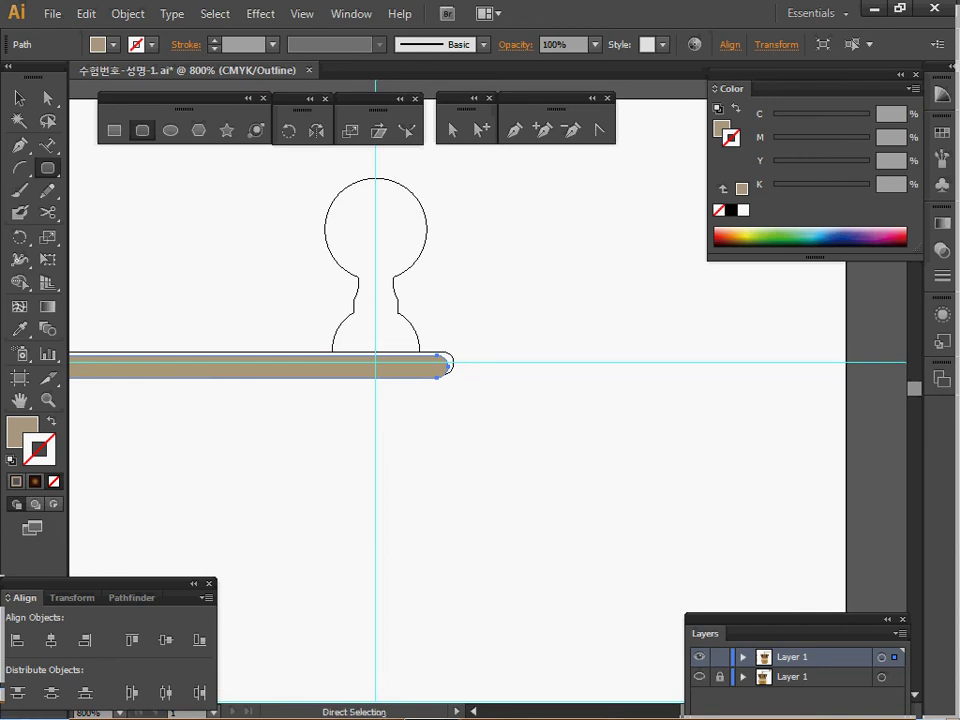
{"action": "left_click", "coordinate": [325, 229], "text": "ctrl"}
{"action": "left_click", "coordinate": [720, 677]}
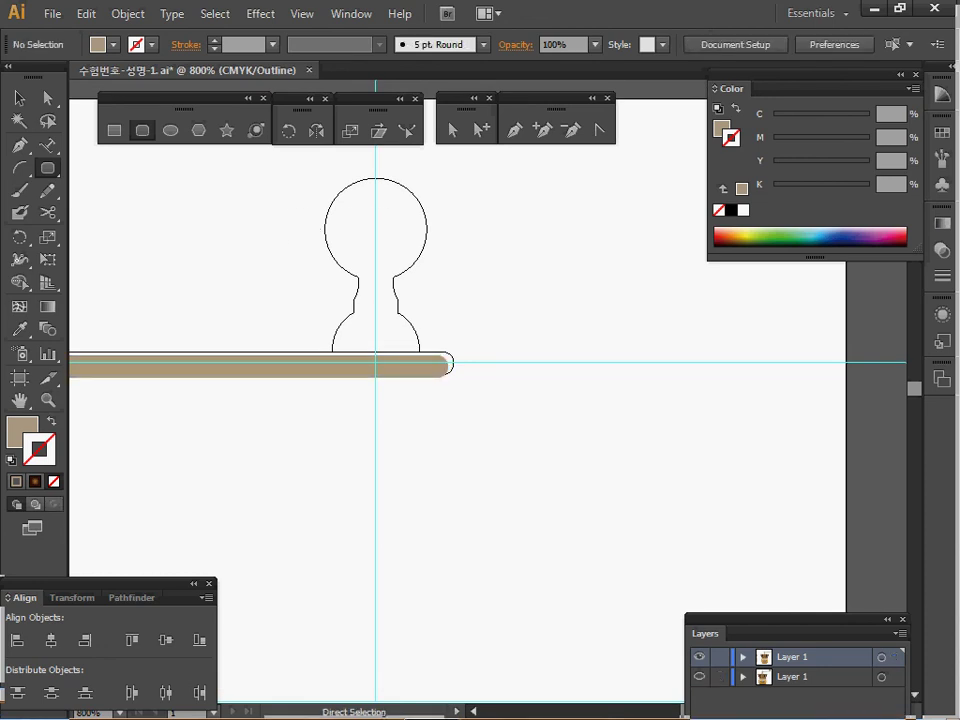
{"action": "left_click", "coordinate": [325, 230], "text": "ctrl"}
{"action": "left_click", "coordinate": [720, 677]}
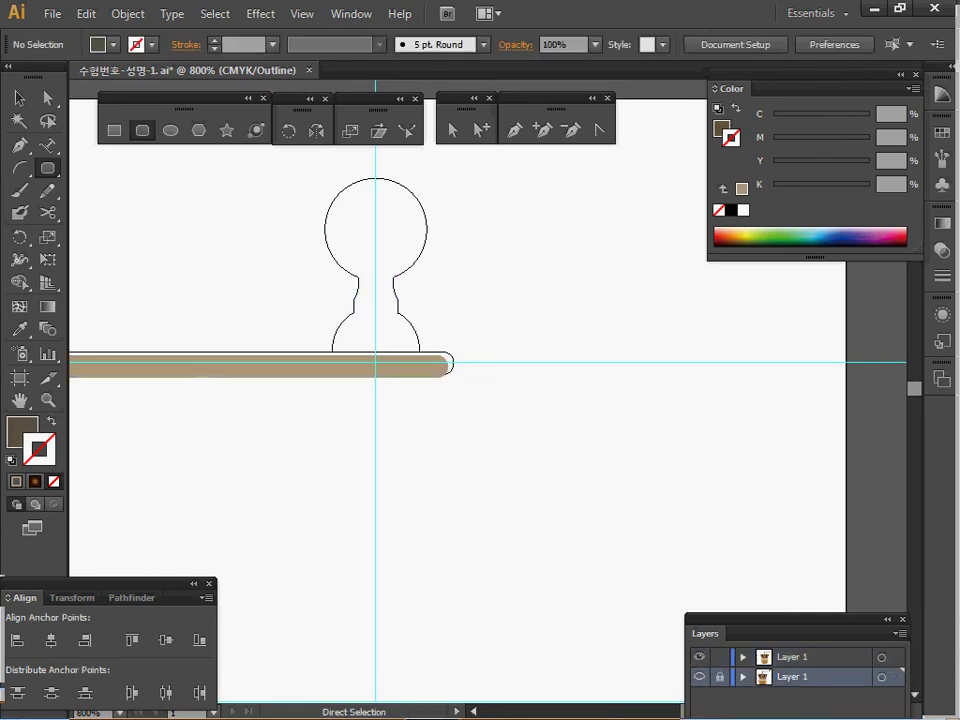
- Draw a fully rounded rectangle over the reference knob's base on the upper layer, and cut it to a dome with a rectangle and Minus Front
{"action": "left_click", "coordinate": [805, 657]}
{"action": "left_click_drag", "start_coordinate": [337, 313], "coordinate": [418, 434]}
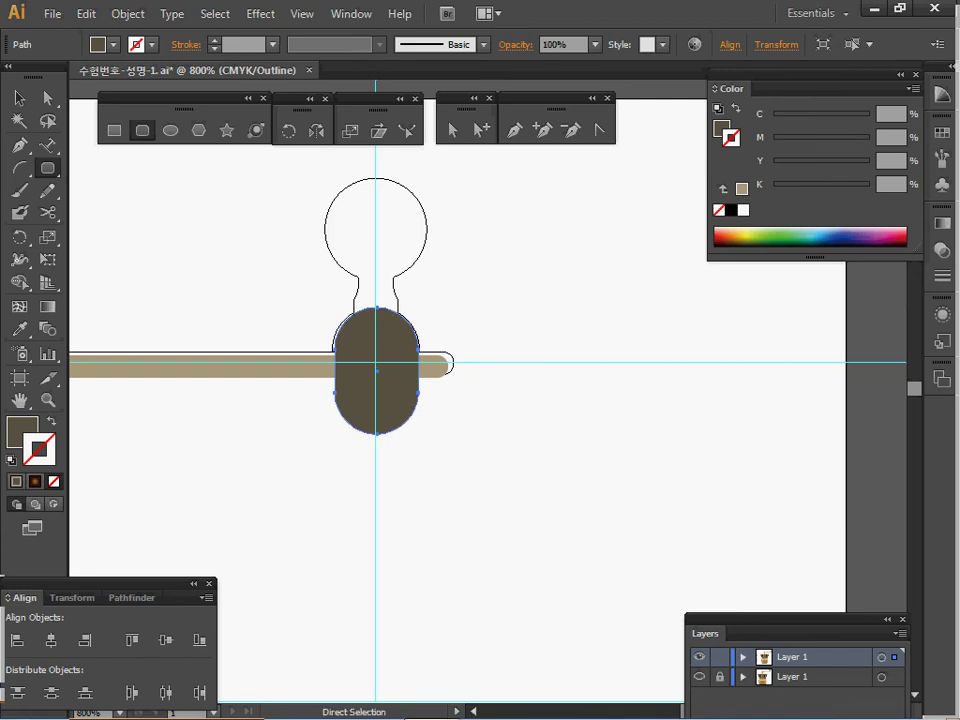
{"action": "key", "text": "v"}
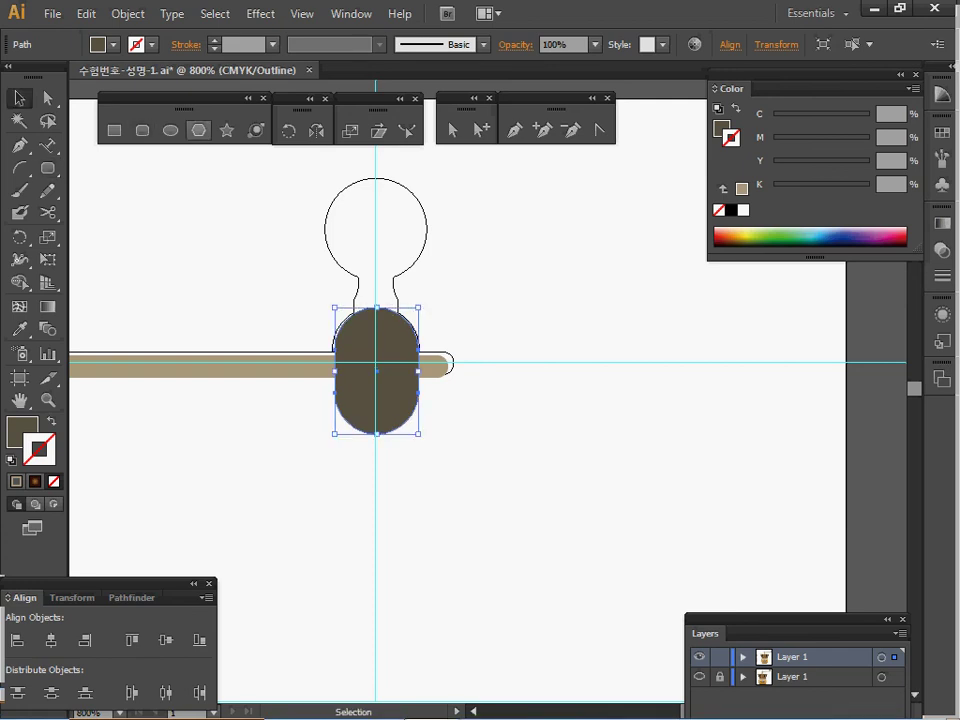
{"action": "key", "text": "m"}
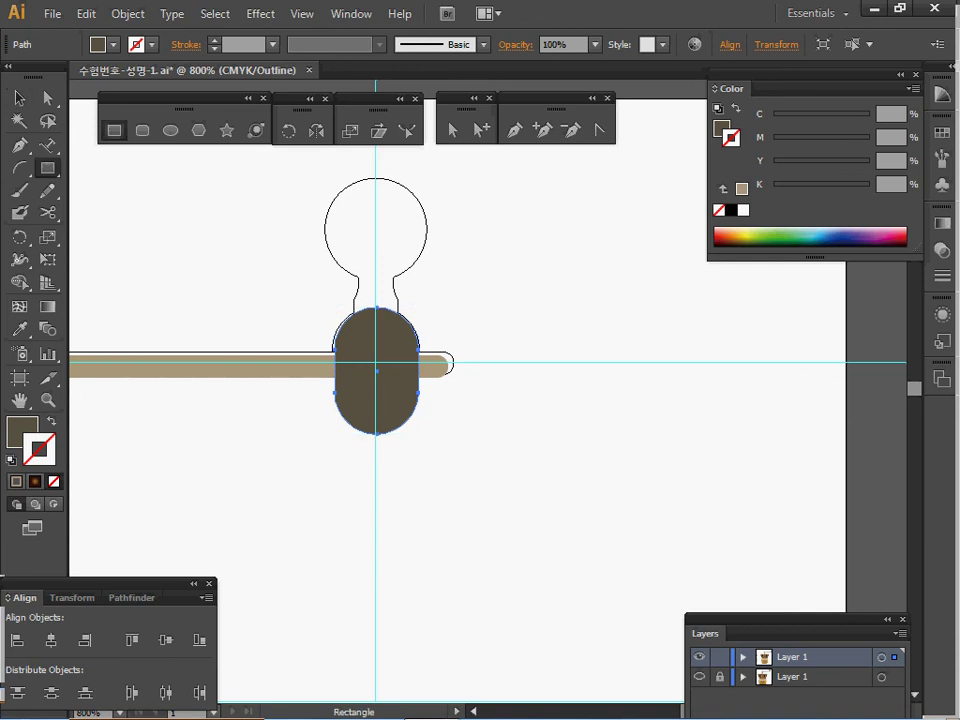
{"action": "left_click_drag", "start_coordinate": [277, 467], "coordinate": [472, 353]}
{"action": "left_click", "coordinate": [388, 334], "text": "ctrl+shift"}
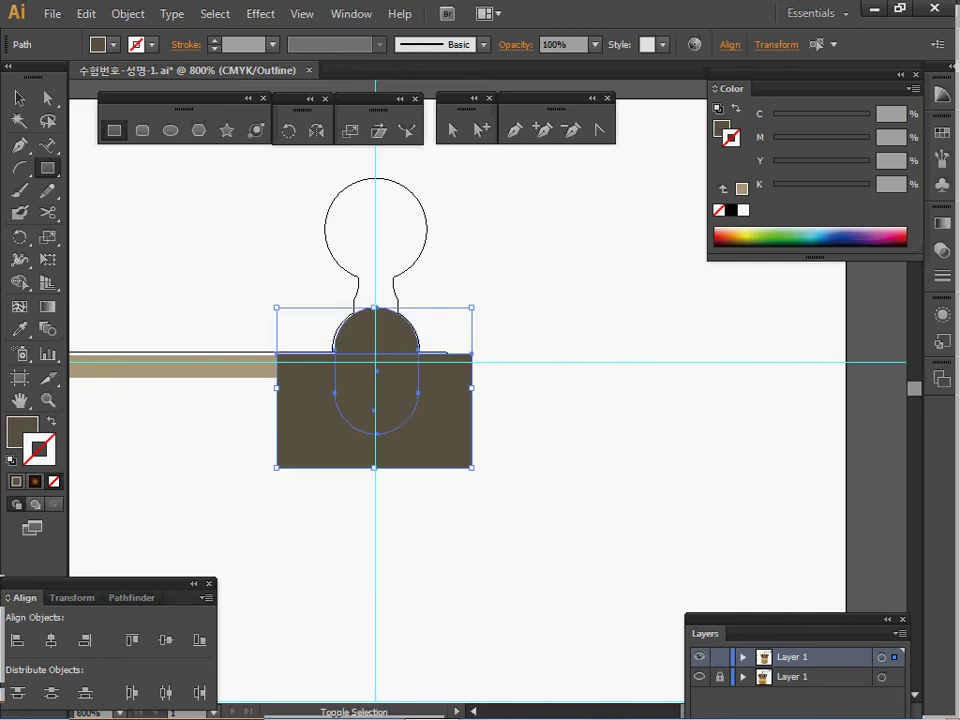
{"action": "left_click", "coordinate": [131, 598]}
{"action": "left_click", "coordinate": [50, 640]}
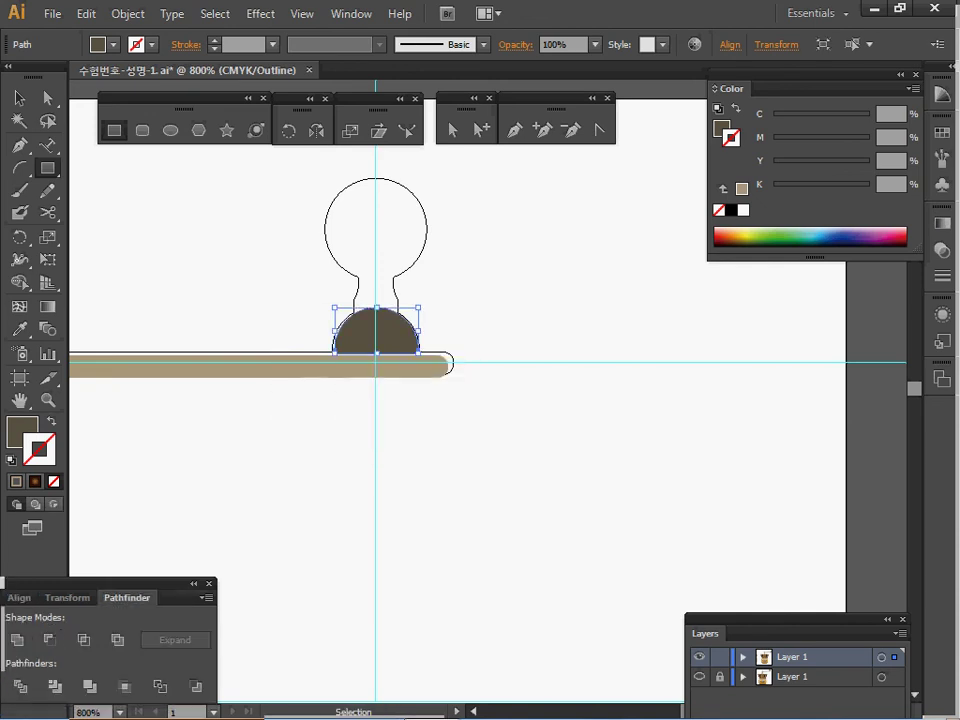
- Draw a dark brown rectangle as the knob's neck, centered on the vertical guide and overlapping the dome and the reference ball
{"action": "left_click", "coordinate": [300, 530], "text": "ctrl"}
{"action": "left_click_drag", "start_coordinate": [420, 260], "coordinate": [414, 294]}
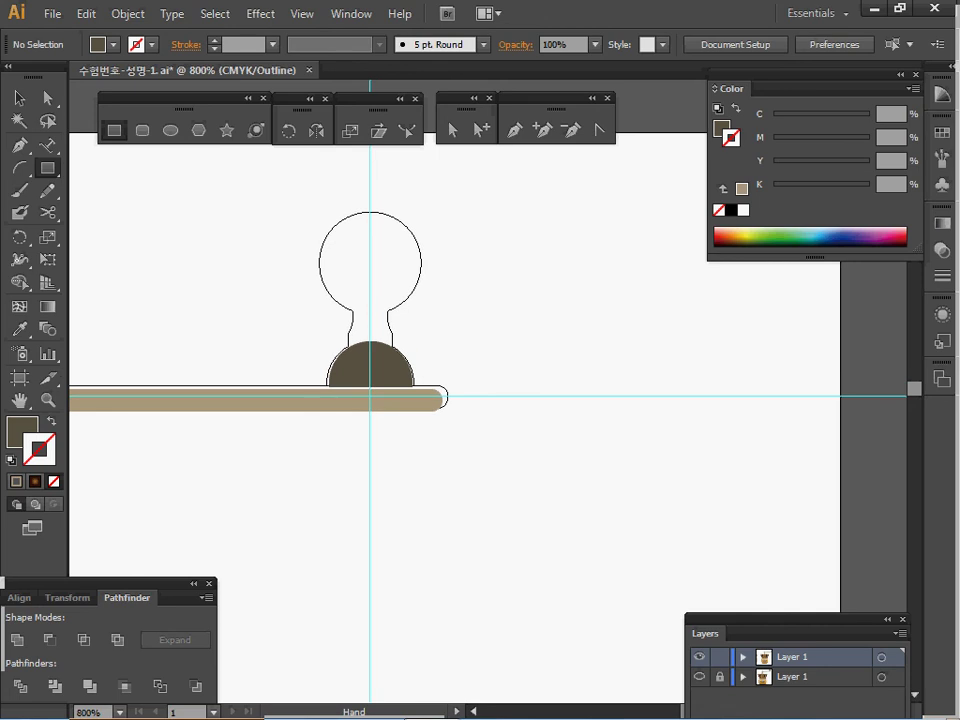
{"action": "key", "text": "ctrl+equal"}
{"action": "key", "text": "ctrl+equal"}
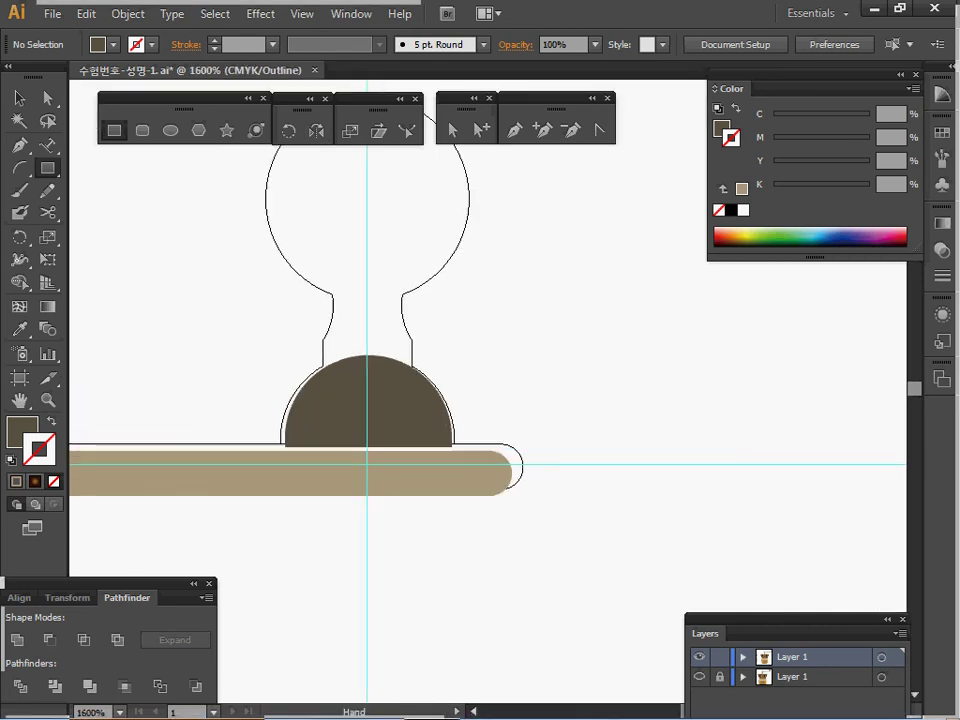
{"action": "left_click", "coordinate": [380, 455], "text": "ctrl"}
{"action": "left_click", "coordinate": [240, 370], "text": "ctrl"}
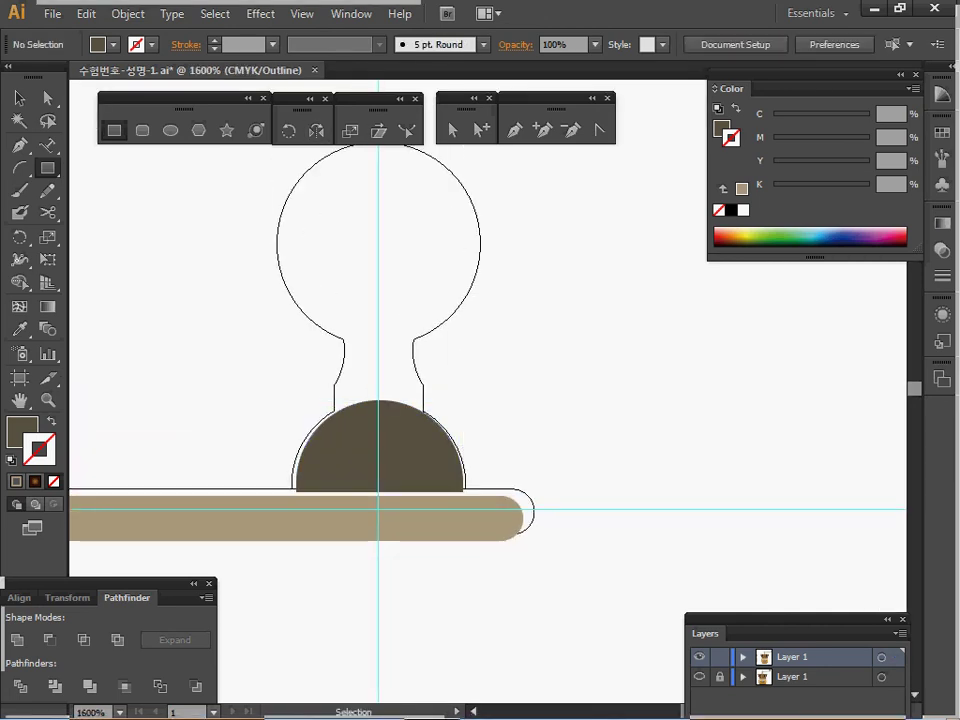
{"action": "left_click", "coordinate": [142, 131]}
{"action": "key", "text": "m"}
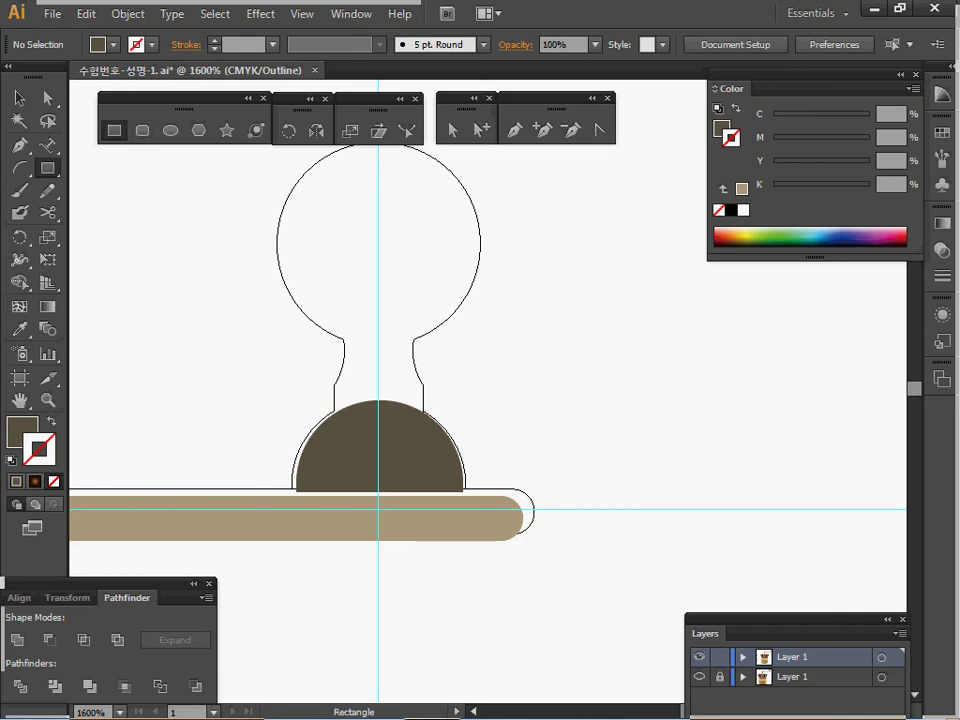
{"action": "left_click_drag", "start_coordinate": [335, 382], "coordinate": [424, 480]}
{"action": "key", "text": "ctrl+z"}
{"action": "left_click_drag", "start_coordinate": [338, 453], "coordinate": [430, 308]}
{"action": "left_click_drag", "start_coordinate": [384, 381], "coordinate": [380, 405]}
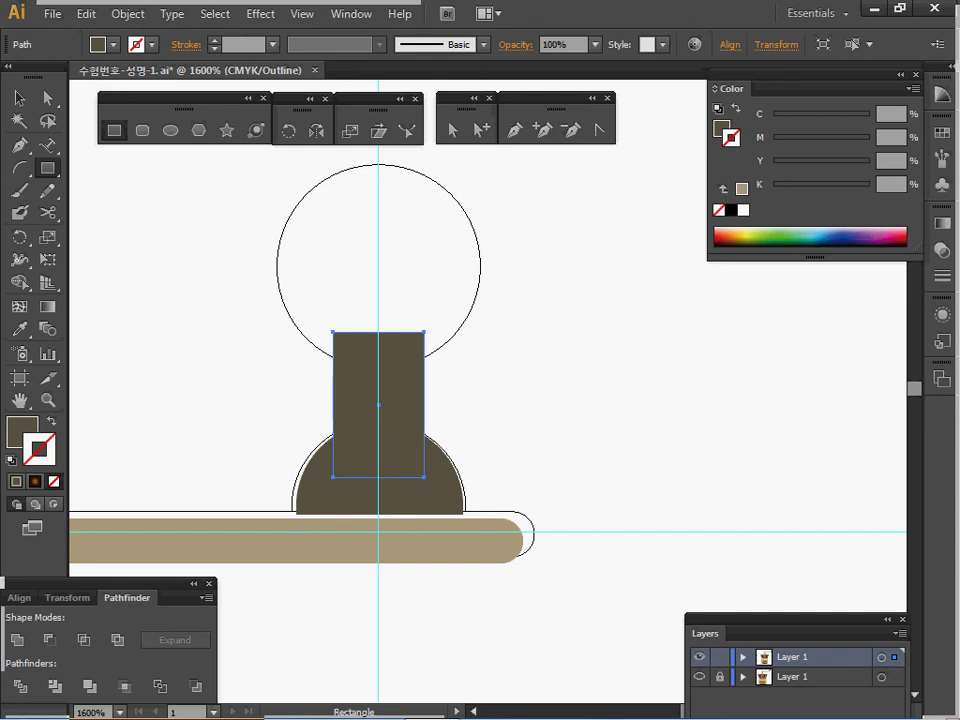
- Display the reference layer in preview and the drawing layer in outline around the knob's neck
{"action": "key", "text": "ctrl+y"}
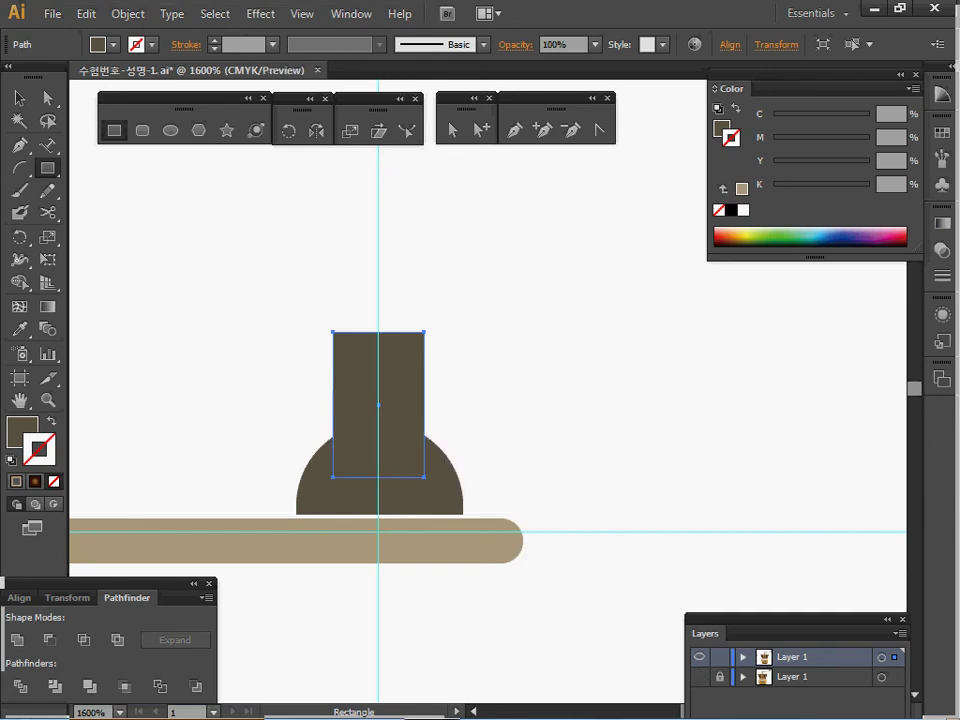
{"action": "key", "text": "ctrl+y"}
{"action": "left_click", "coordinate": [699, 678]}
{"action": "key", "text": "ctrl+y"}
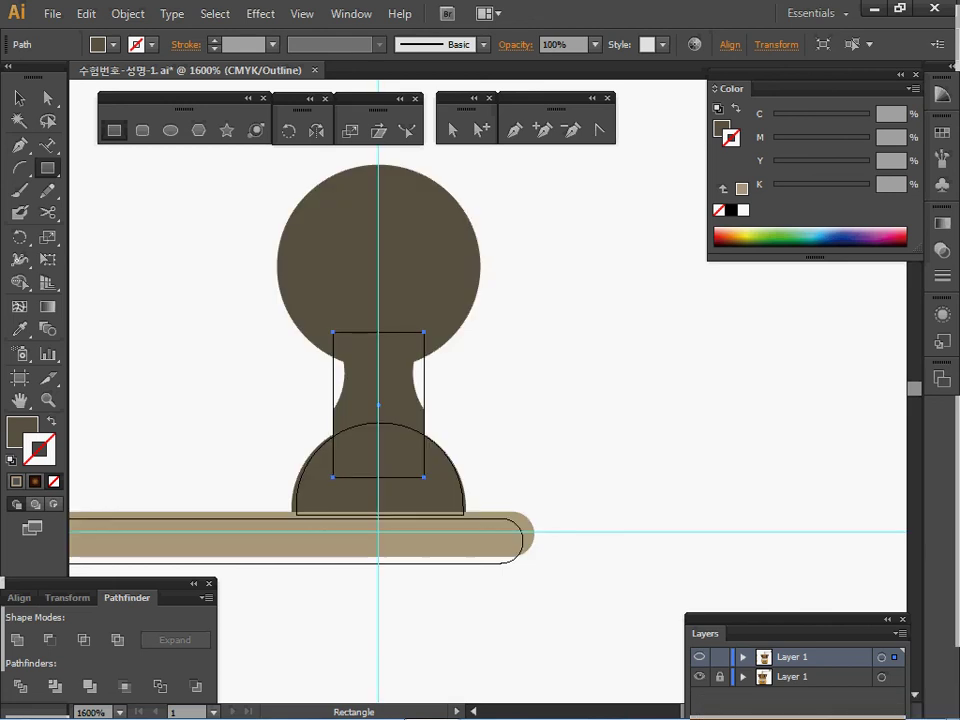
{"action": "key", "text": "ctrl+plus"}
{"action": "left_click", "coordinate": [444, 404], "text": "ctrl"}
{"action": "left_click_drag", "start_coordinate": [444, 404], "coordinate": [377, 404]}
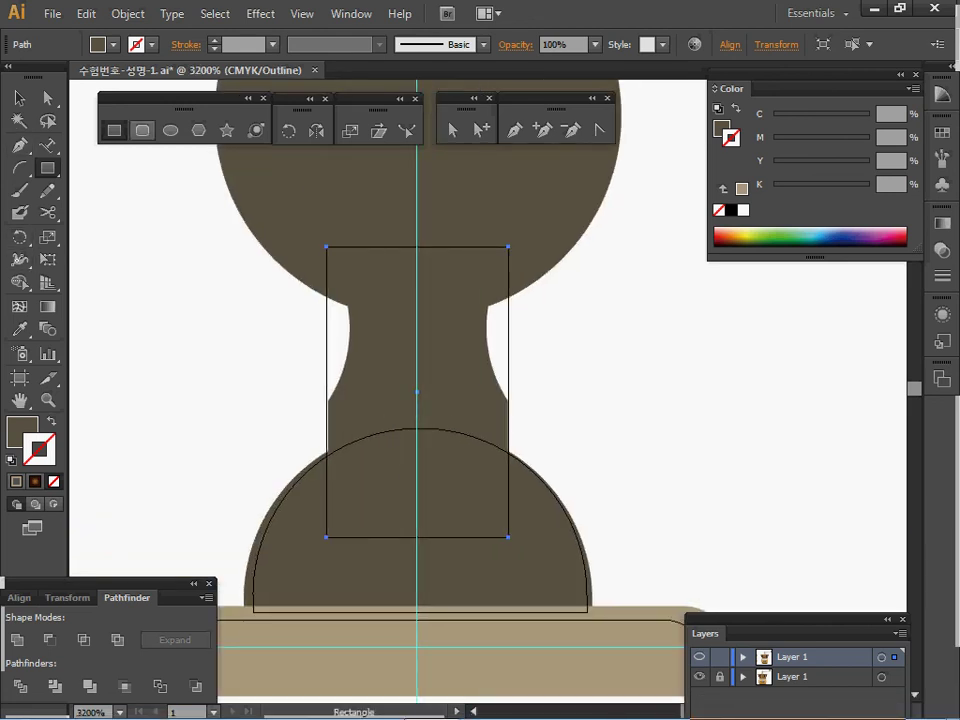
- Draw a tall ellipse along the reference neck's left curve with both layers in outline, and place a copy of it along the right curve
{"action": "left_click", "coordinate": [171, 130]}
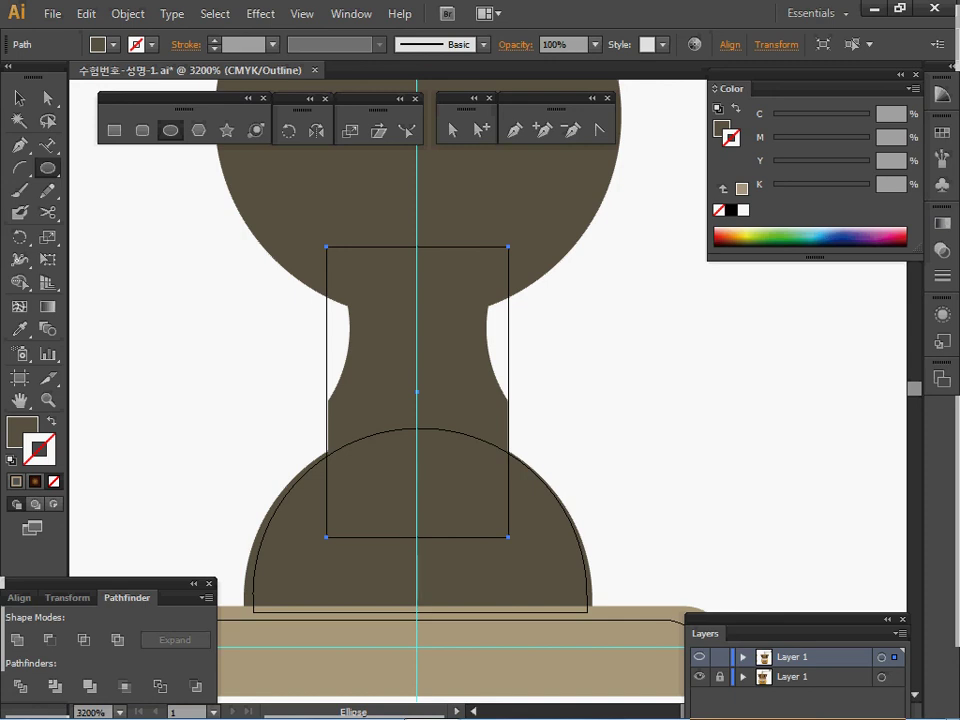
{"action": "left_click_drag", "start_coordinate": [228, 217], "coordinate": [343, 391]}
{"action": "key", "text": "ctrl+z"}
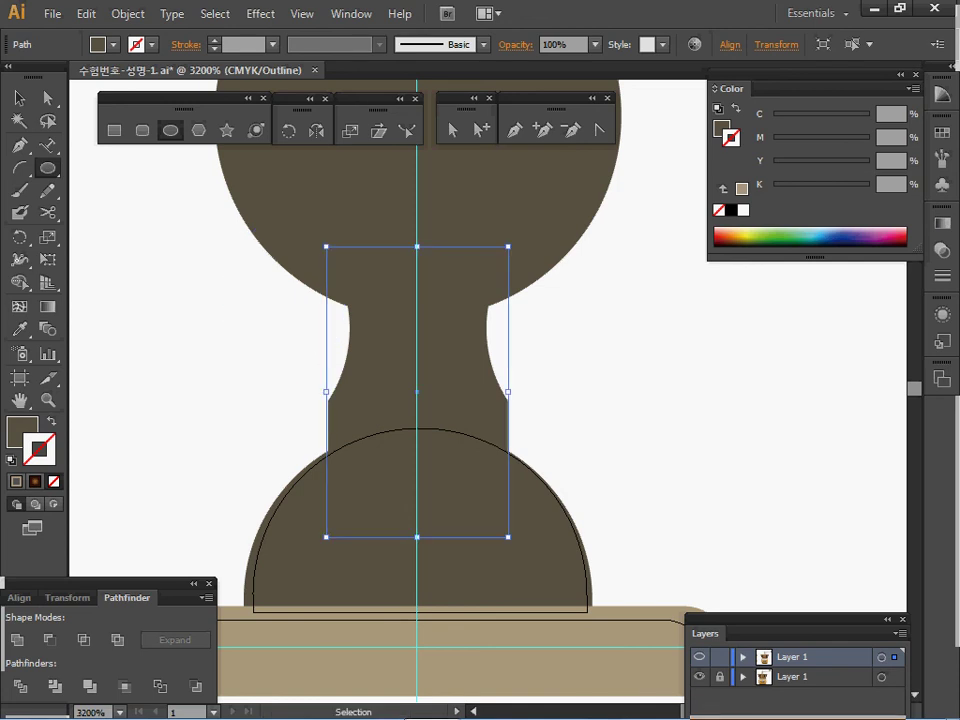
{"action": "key", "text": "ctrl+y"}
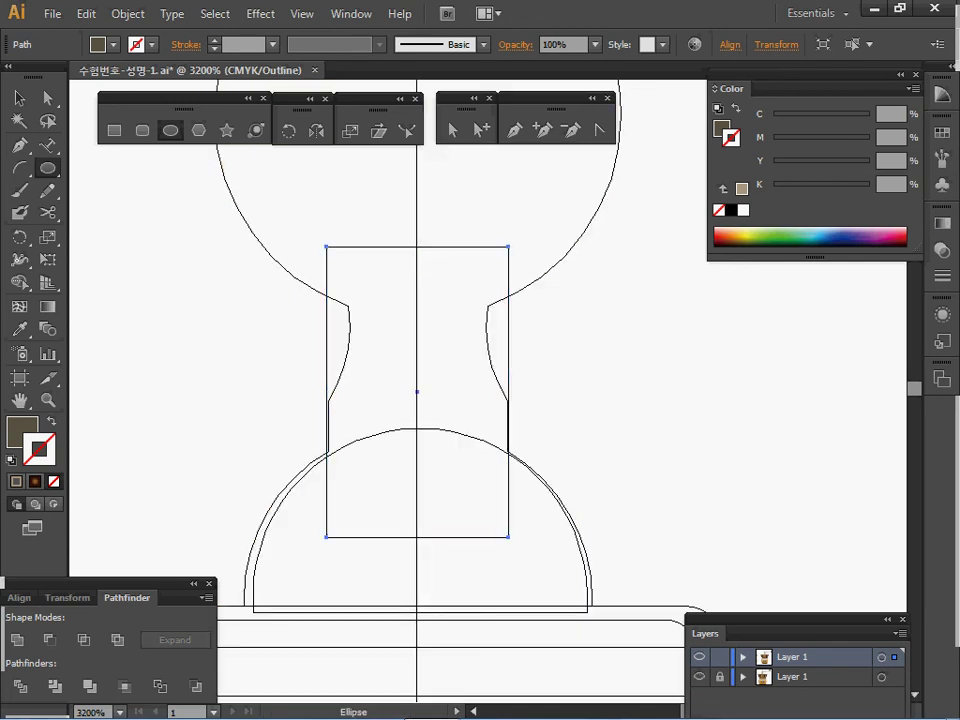
{"action": "left_click_drag", "start_coordinate": [255, 237], "coordinate": [350, 418]}
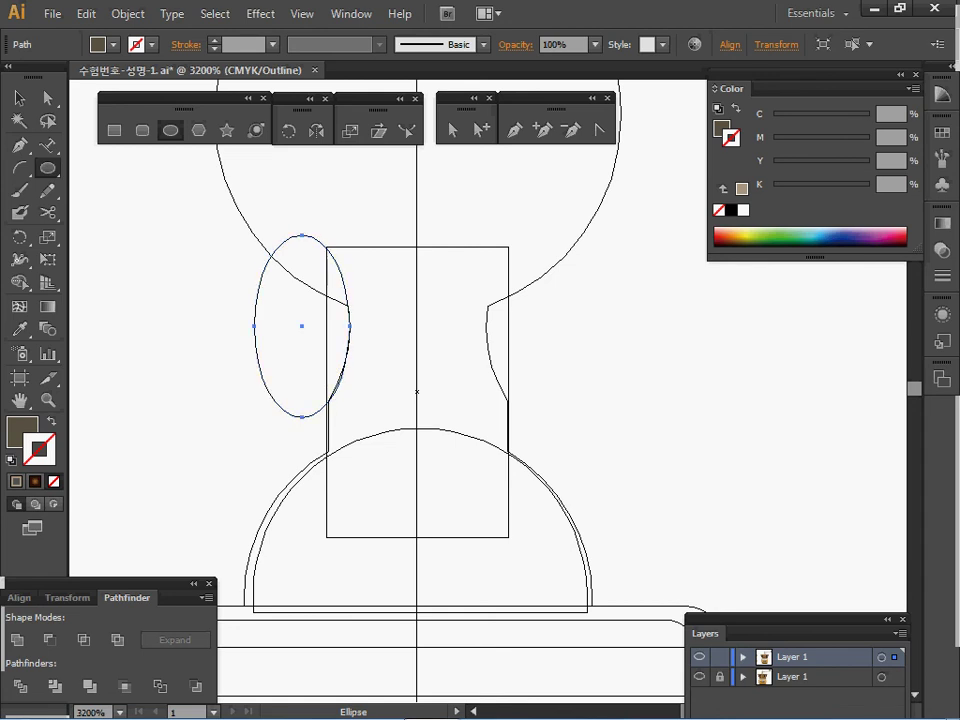
{"action": "key", "text": "v"}
{"action": "left_click_drag", "start_coordinate": [302, 326], "coordinate": [535, 326]}
{"action": "key", "text": "l"}
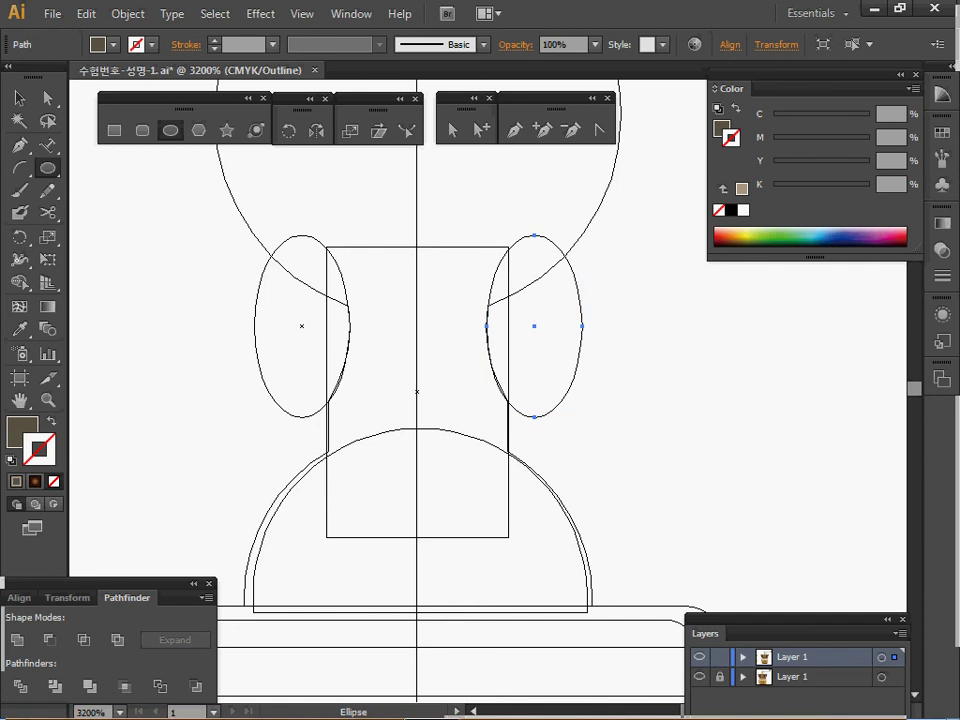
- Hide the reference layer, return the drawing to preview, and cut the two side ellipses out of the knob's neck with Minus Front
{"action": "left_click", "coordinate": [699, 677]}
{"action": "key", "text": "ctrl+y"}
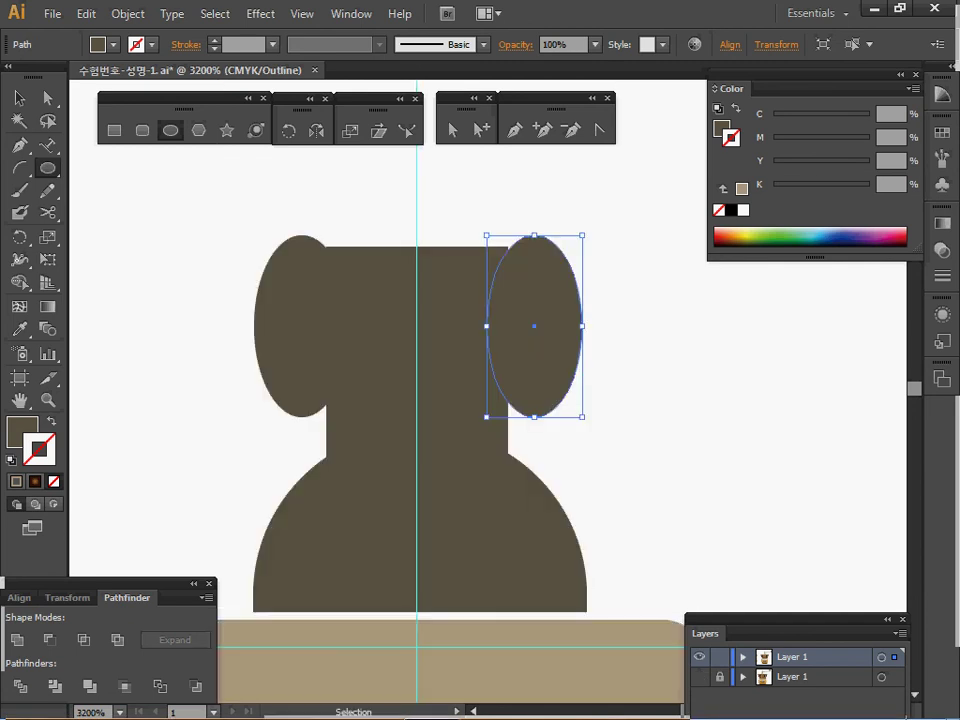
{"action": "left_click", "coordinate": [439, 436], "text": "ctrl+alt"}
{"action": "left_click", "coordinate": [439, 436], "text": "ctrl+alt"}
{"action": "left_click_drag", "start_coordinate": [439, 436], "coordinate": [297, 423]}
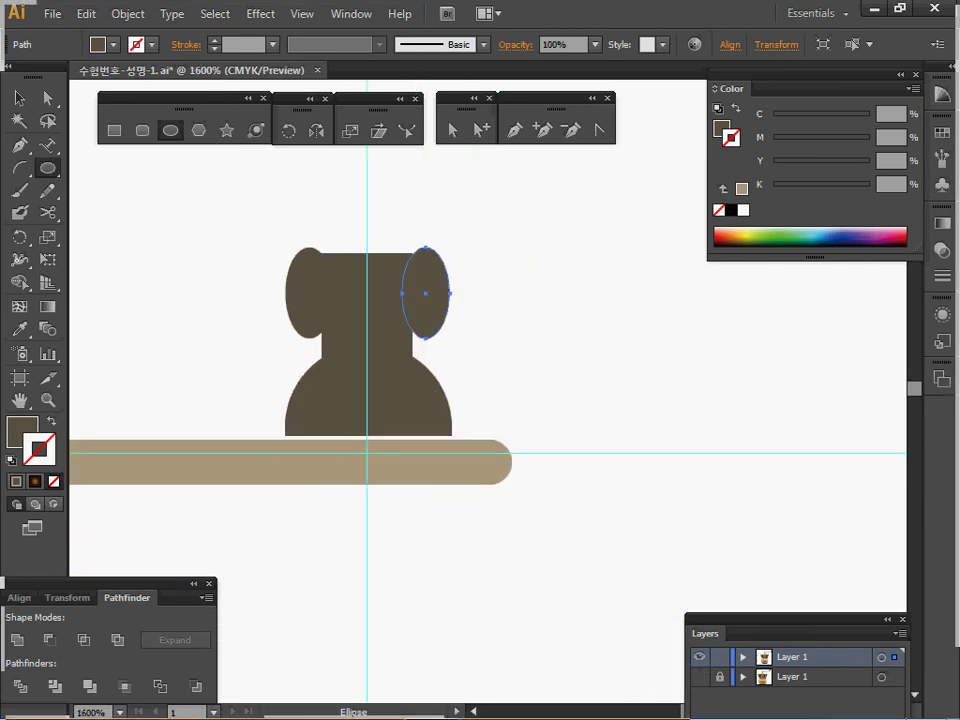
{"action": "key", "text": "ctrl+a"}
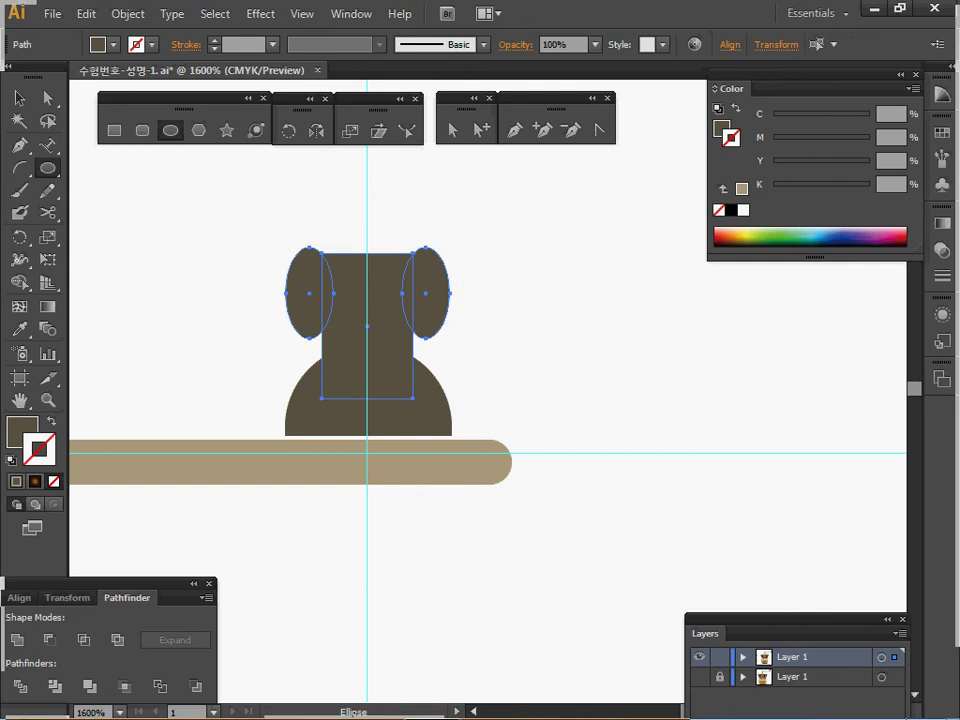
{"action": "left_click", "coordinate": [50, 640]}
- Show the reference layer in outline and draw a dark brown circle over its ball, overlapping the top of the neck
{"action": "left_click_drag", "start_coordinate": [490, 493], "coordinate": [490, 538]}
{"action": "key", "text": "ctrl+y"}
{"action": "left_click_drag", "start_coordinate": [400, 300], "coordinate": [400, 355]}
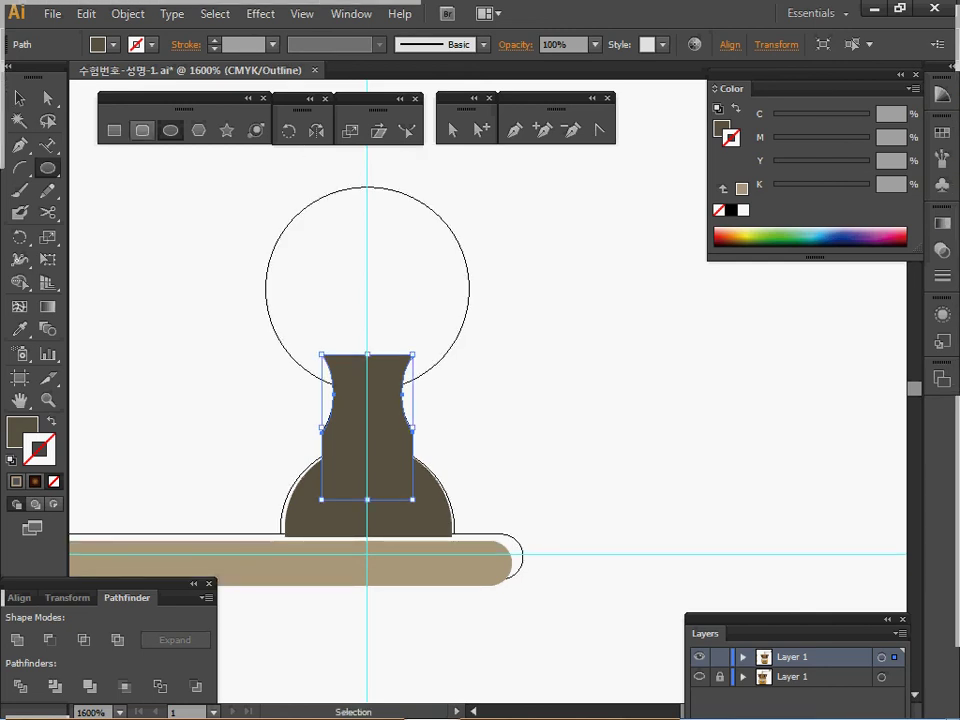
{"action": "left_click", "coordinate": [170, 130]}
{"action": "left_click_drag", "start_coordinate": [366, 278], "coordinate": [468, 380]}
{"action": "left_click_drag", "start_coordinate": [430, 340], "coordinate": [429, 351]}
- Align the ball, neck and dome to their horizontal centers and unite them into one knob shape
{"action": "left_click_drag", "start_coordinate": [206, 266], "coordinate": [434, 486]}
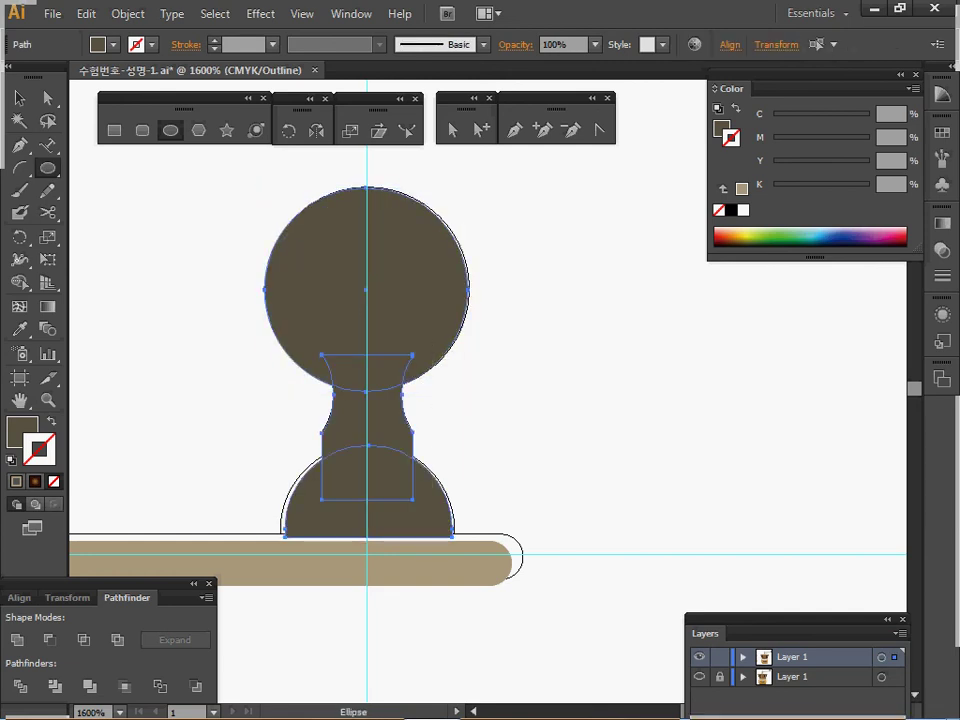
{"action": "left_click", "coordinate": [20, 598]}
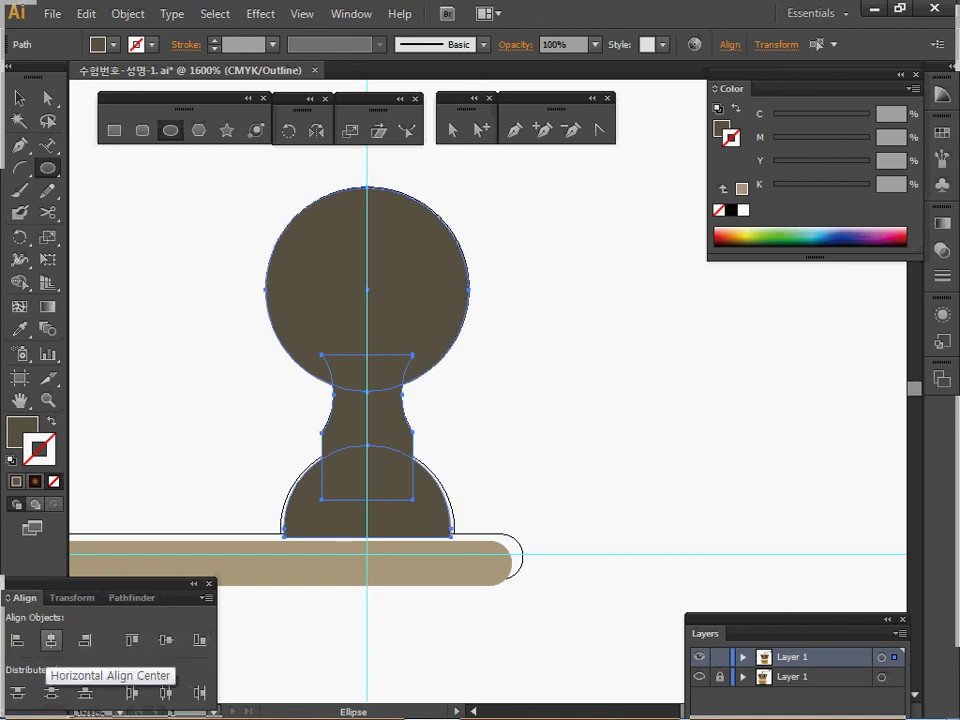
{"action": "key", "text": "ctrl+shift+F9"}
{"action": "left_click", "coordinate": [17, 640]}
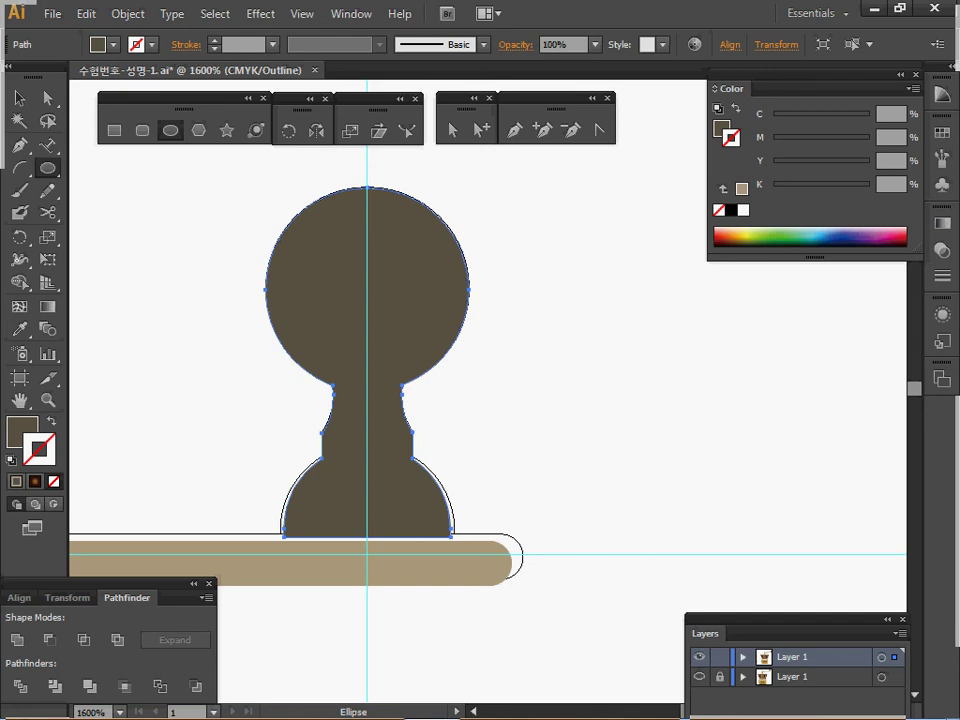
- Hide the reference layer and the guides, leaving the artwork in preview
{"action": "key", "text": "ctrl+minus"}
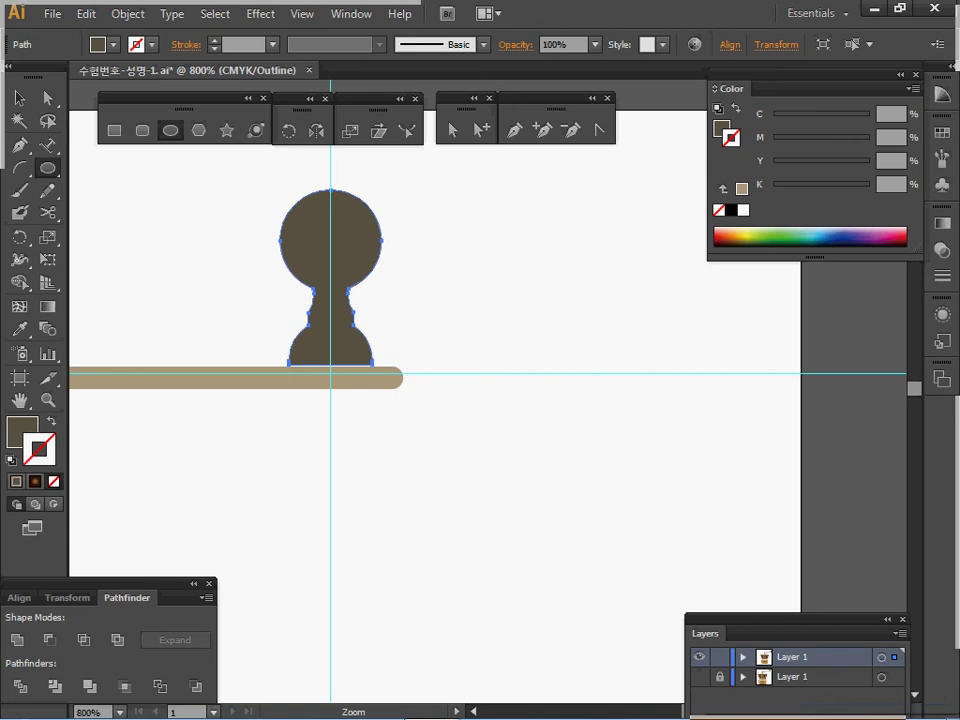
{"action": "key", "text": "ctrl+y"}
{"action": "key", "text": "ctrl+y"}
{"action": "key", "text": "ctrl+minus"}
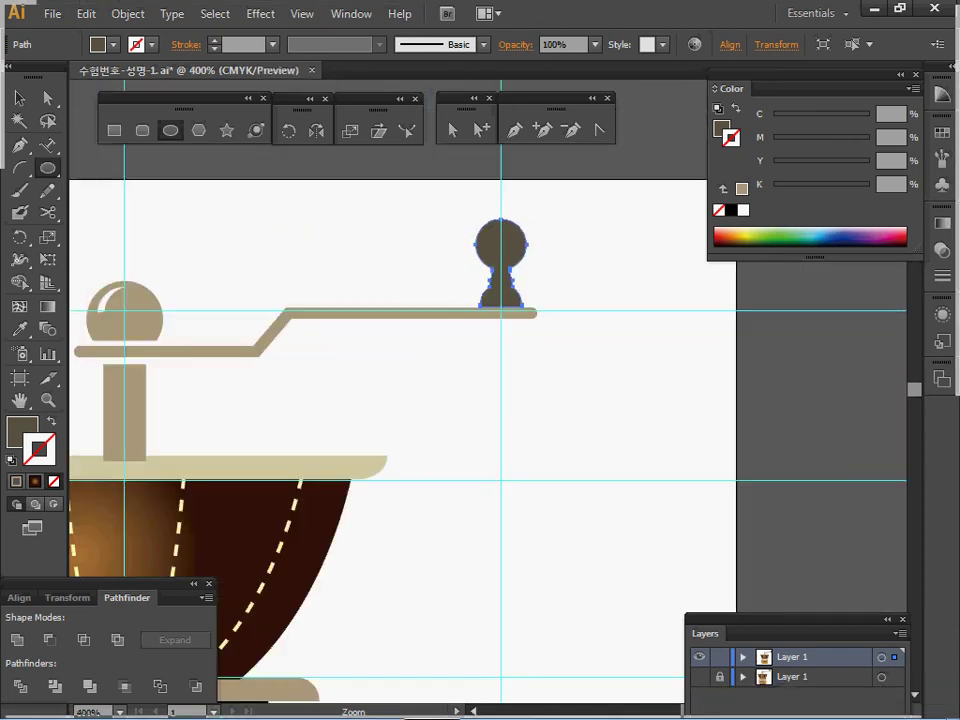
{"action": "key", "text": "ctrl+semicolon"}
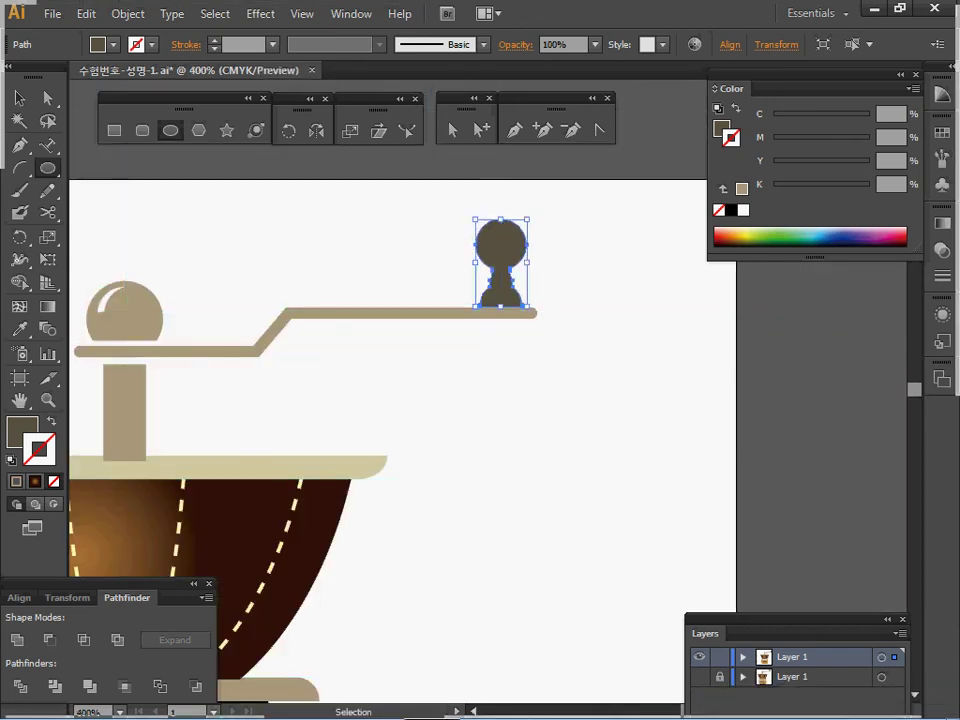
- Nudge the handle-end knob down one increment toward the crank handle, and deselect it to show the whole artwork
{"action": "key", "text": "ctrl+shift+a"}
{"action": "left_click", "coordinate": [501, 258], "text": "ctrl"}
{"action": "key", "text": "Down"}
{"action": "key", "text": "ctrl+shift+a"}
{"action": "left_click_drag", "start_coordinate": [480, 400], "coordinate": [564, 351]}
{"action": "left_click", "coordinate": [493, 398], "text": "ctrl+alt"}
{"action": "left_click_drag", "start_coordinate": [493, 398], "coordinate": [396, 334]}
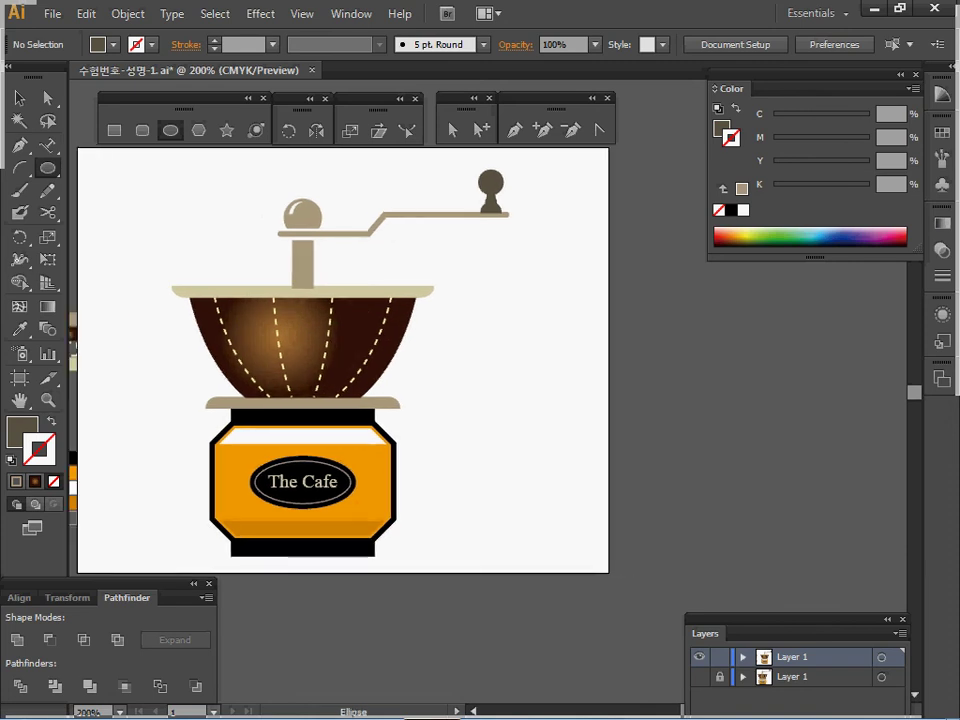